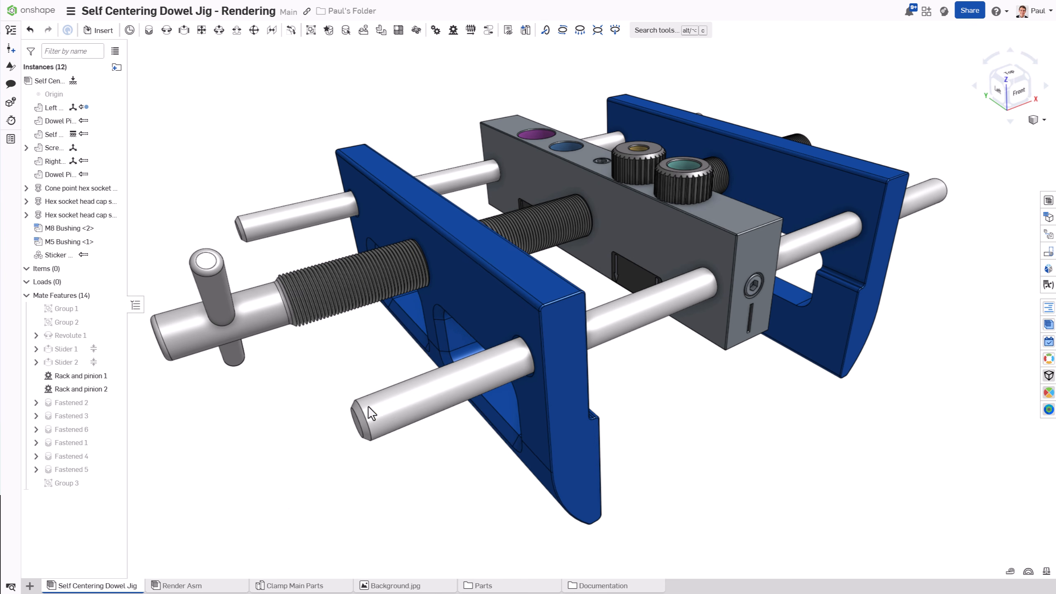
Open the Render Asm assembly and inspect the dowel jig clamped on the wood block
{"action": "left_click", "coordinate": [215, 586]}
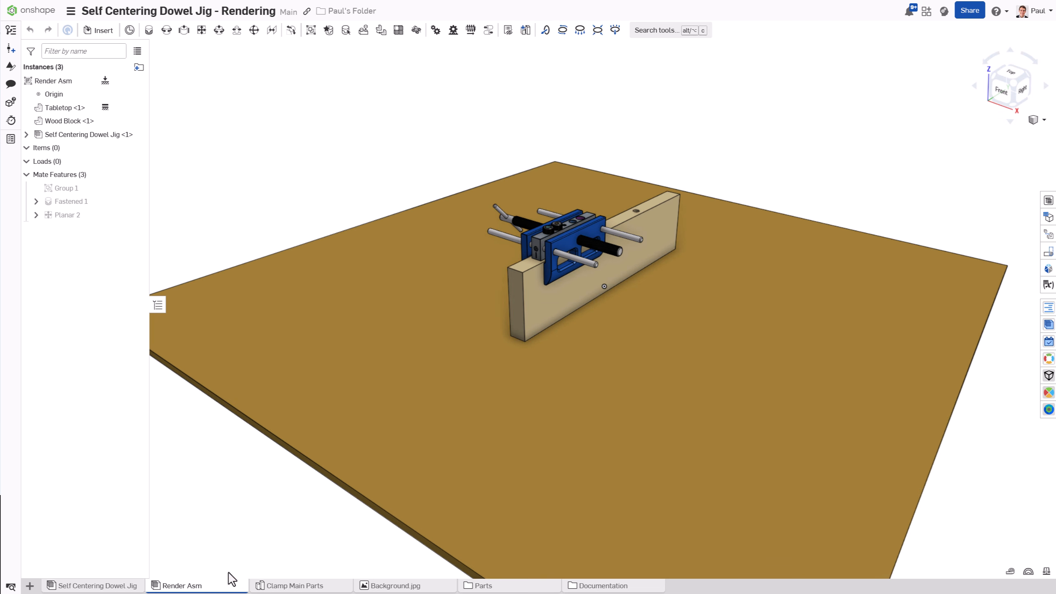
{"action": "scroll", "coordinate": [549, 394], "scroll_direction": "up", "scroll_amount": 5}
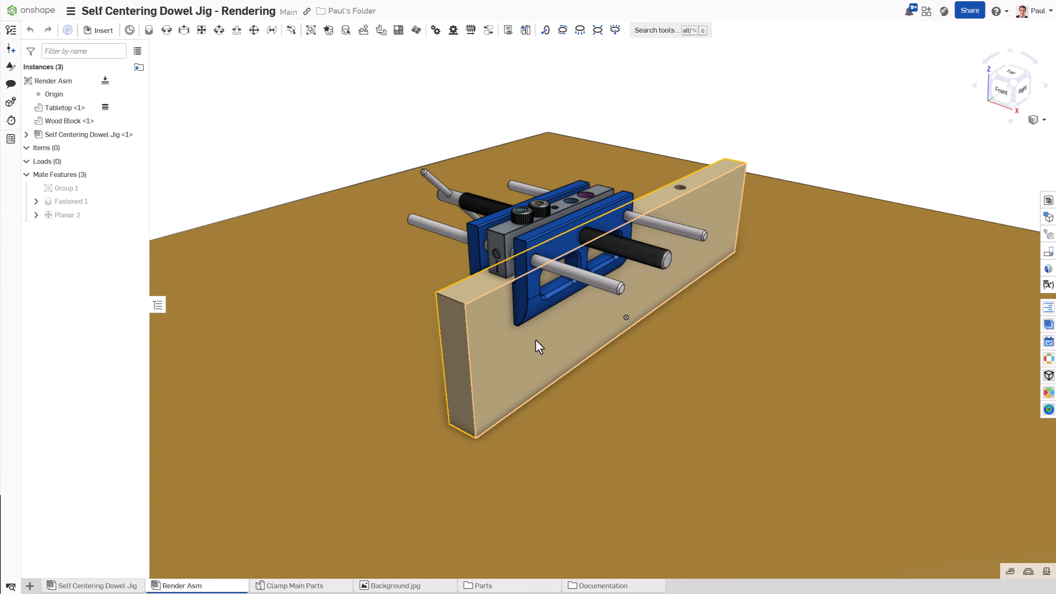
{"action": "right_click_drag", "start_coordinate": [553, 444], "coordinate": [599, 466]}
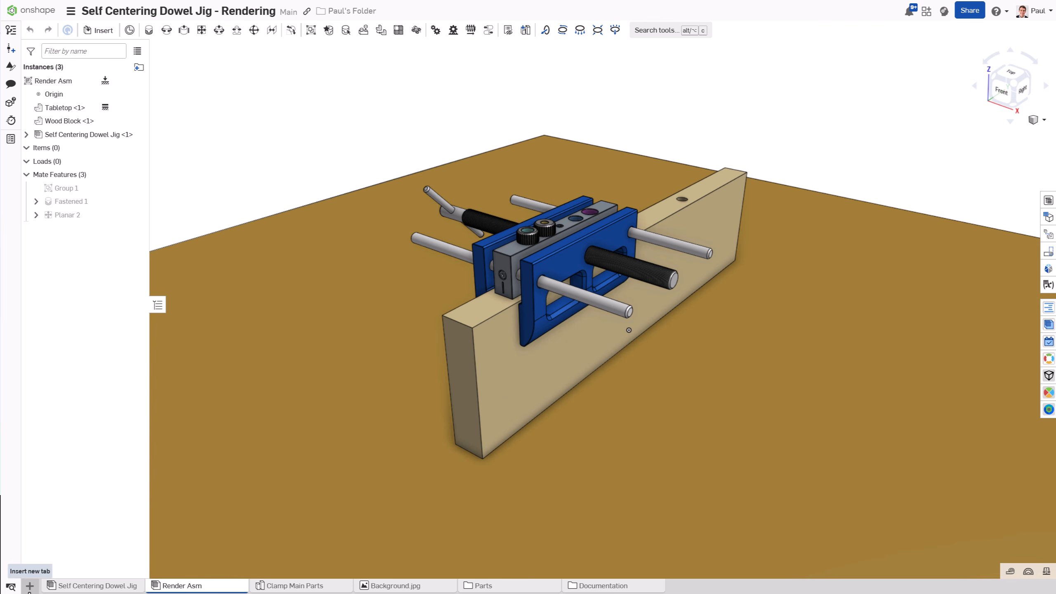
Create a render studio and insert the current document's Render Asm assembly, enlarging the scene area around the jig
{"action": "left_click", "coordinate": [29, 586]}
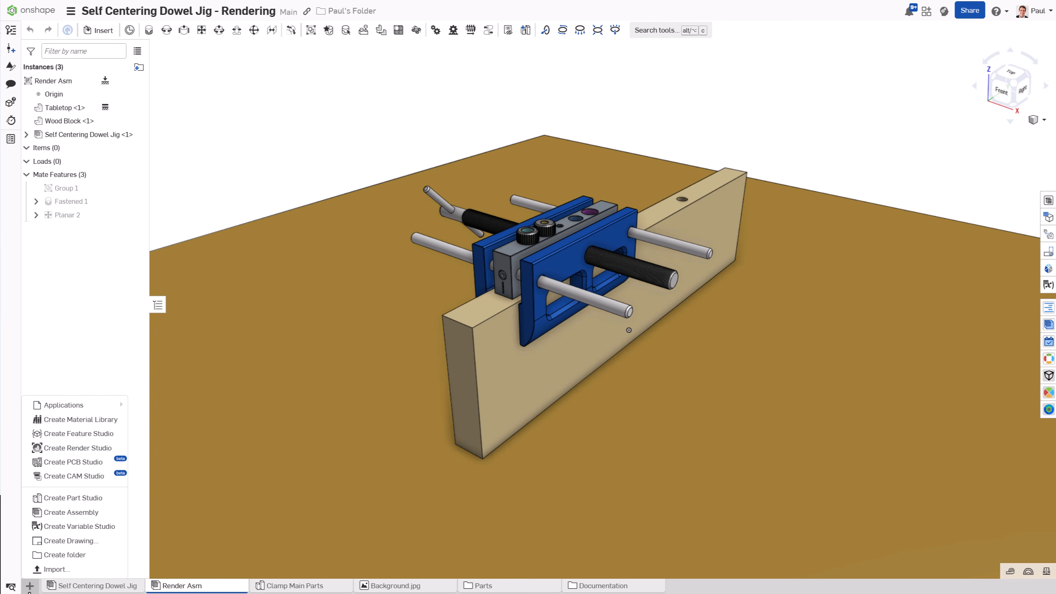
{"action": "left_click", "coordinate": [60, 453]}
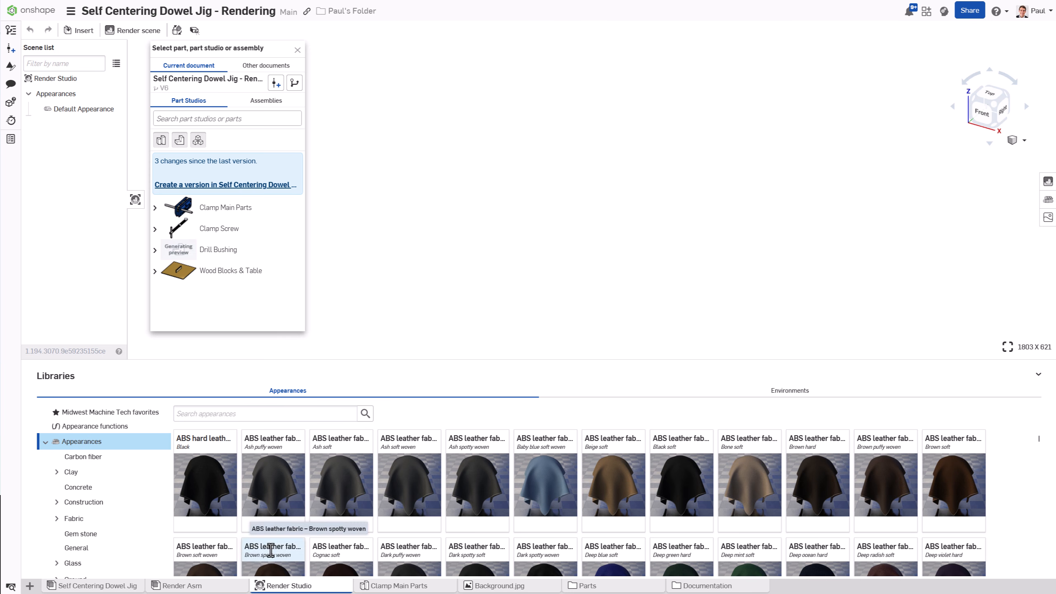
{"action": "left_click", "coordinate": [279, 105]}
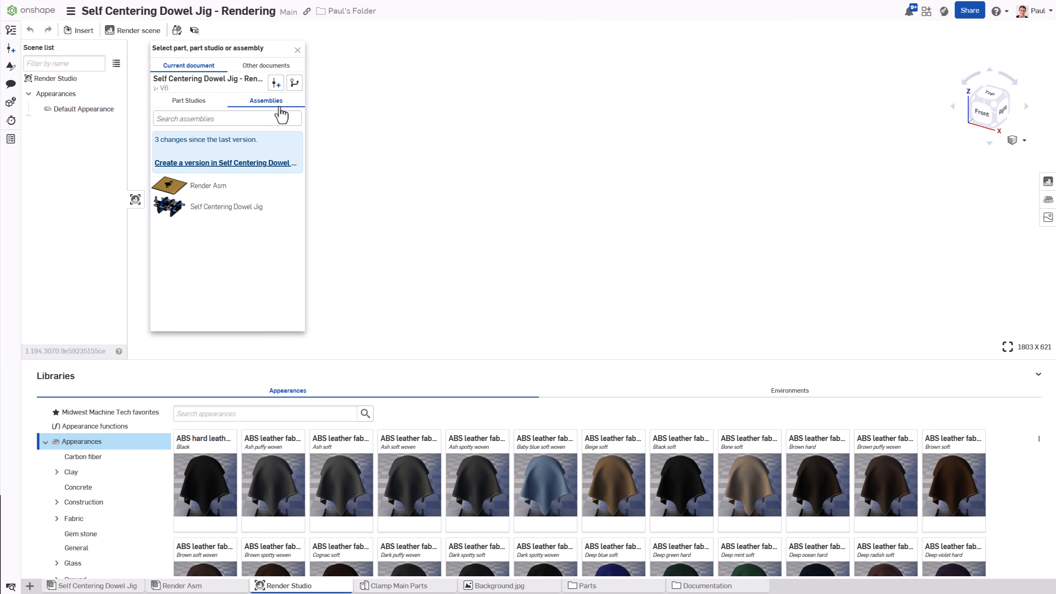
{"action": "left_click", "coordinate": [259, 192]}
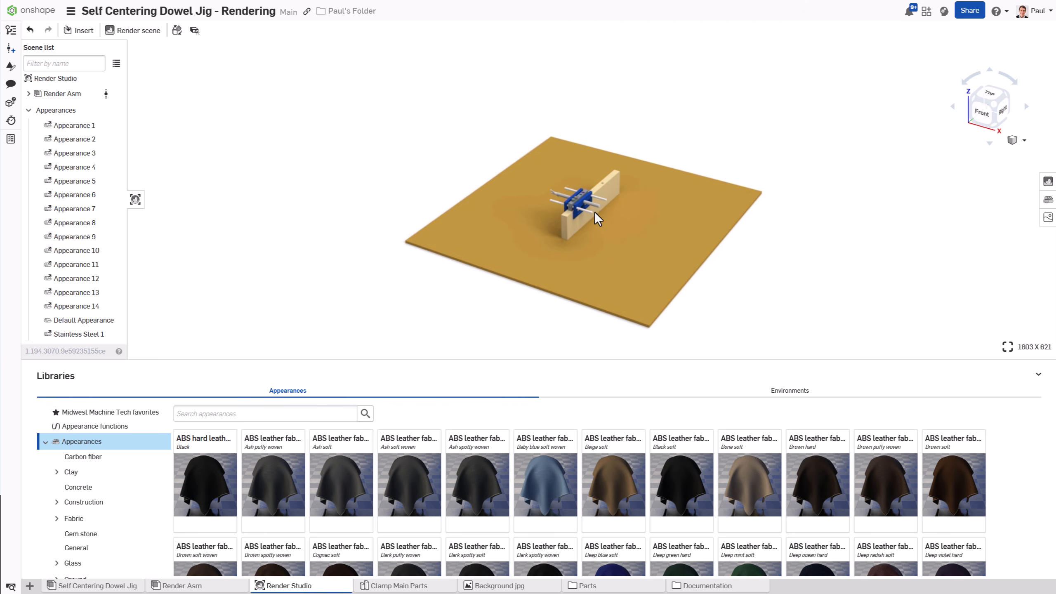
{"action": "scroll", "coordinate": [594, 213], "scroll_direction": "up", "scroll_amount": 3}
{"action": "scroll", "coordinate": [584, 208], "scroll_direction": "up", "scroll_amount": 5}
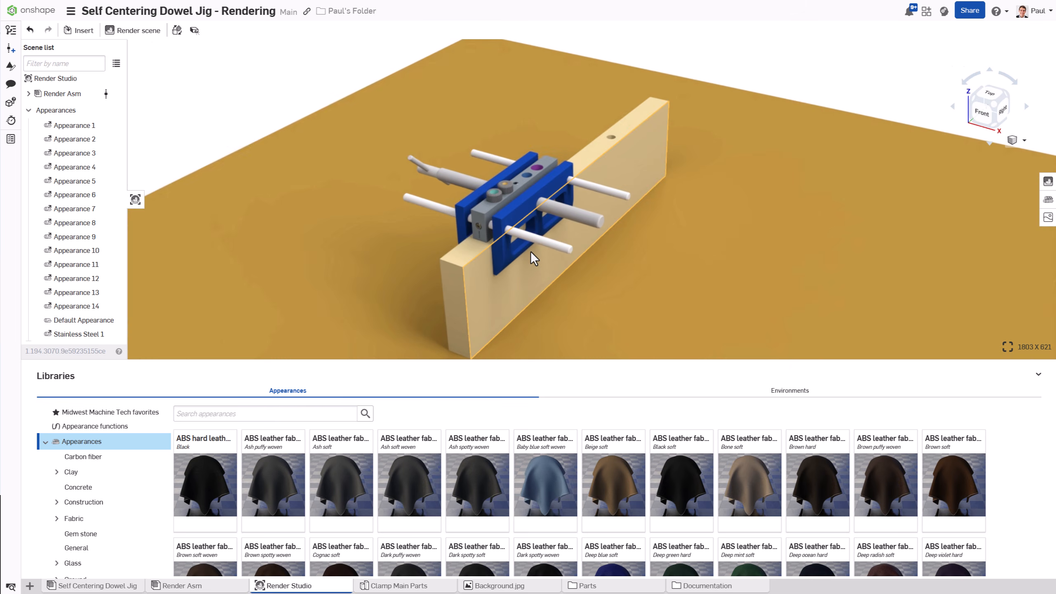
{"action": "left_click_drag", "start_coordinate": [526, 358], "coordinate": [529, 410]}
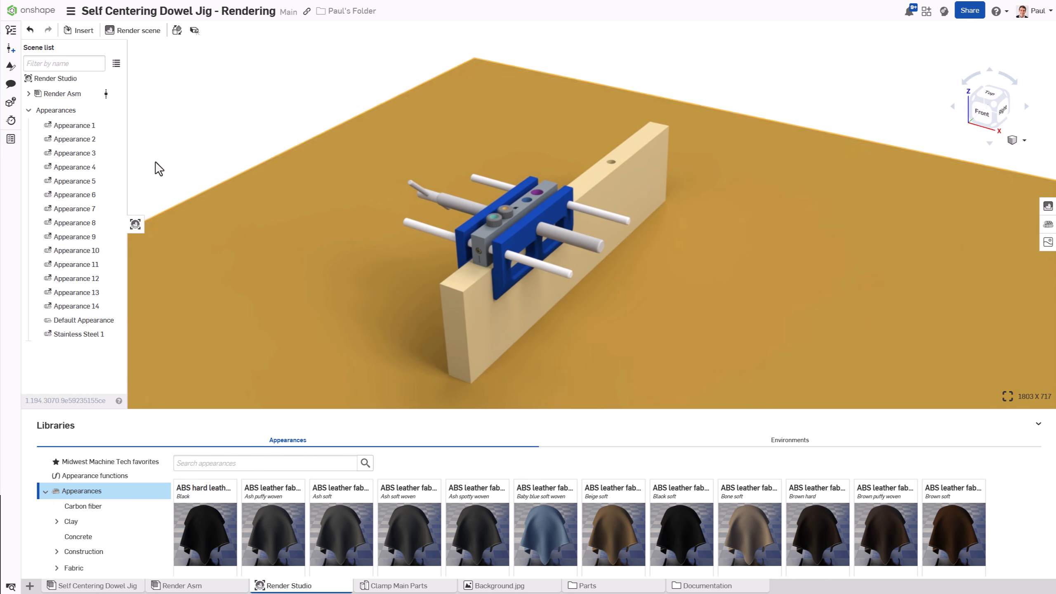
Examine the scene's structure: the Render Asm instances, the dowel jig's parts, the tabletop's faces and the imported appearances
{"action": "left_click", "coordinate": [28, 94]}
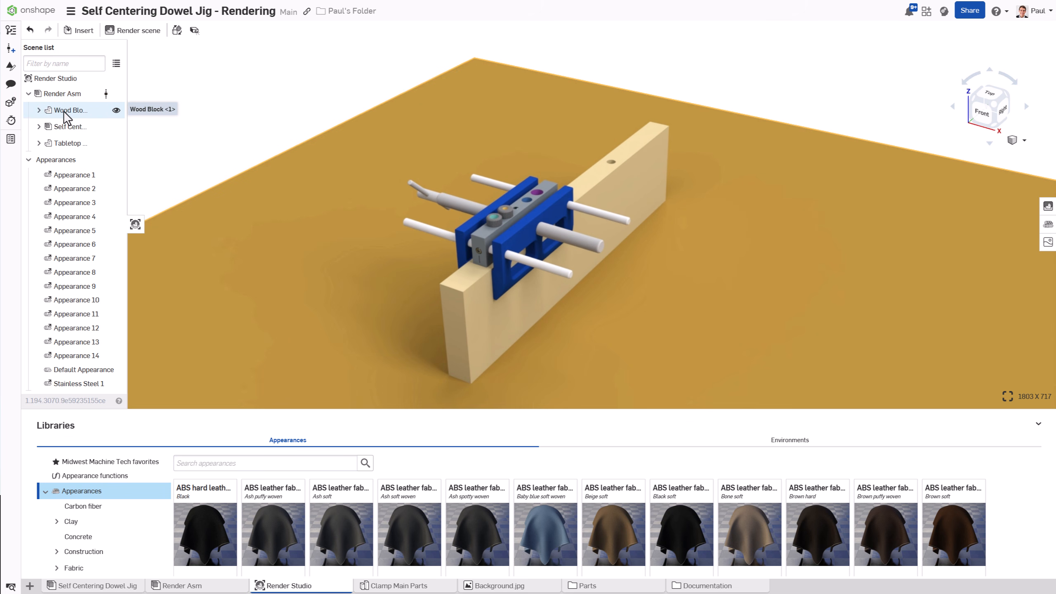
{"action": "left_click", "coordinate": [39, 126]}
{"action": "left_click_drag", "start_coordinate": [128, 148], "coordinate": [161, 149]}
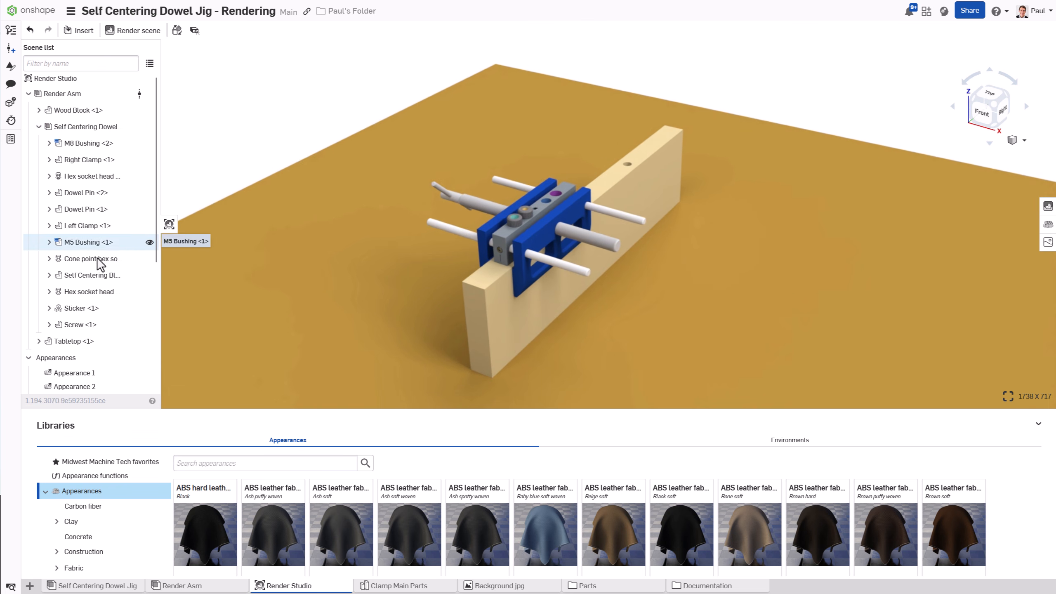
{"action": "left_click", "coordinate": [39, 127]}
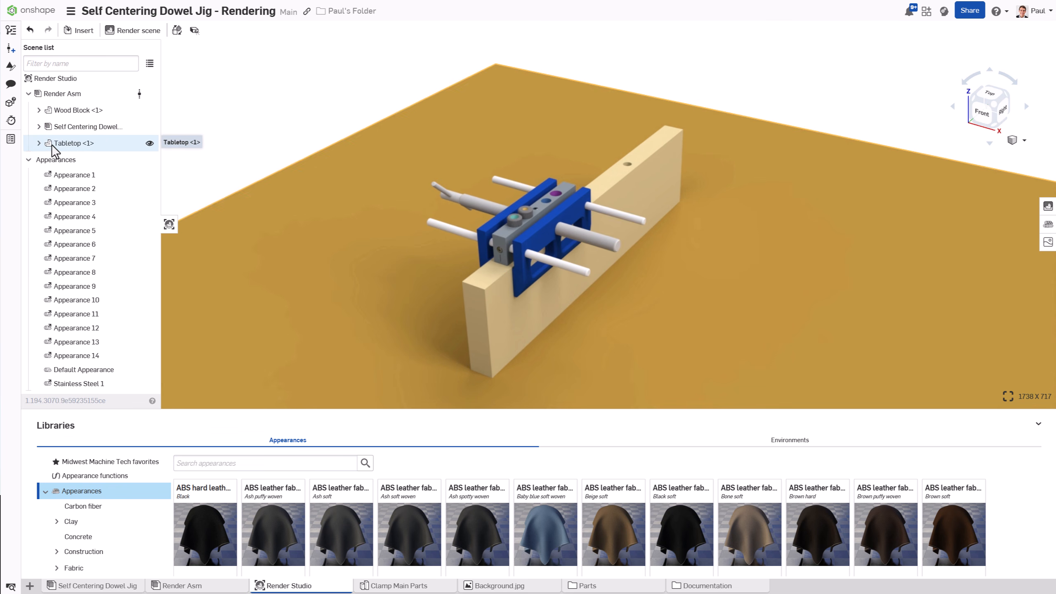
{"action": "left_click", "coordinate": [39, 143]}
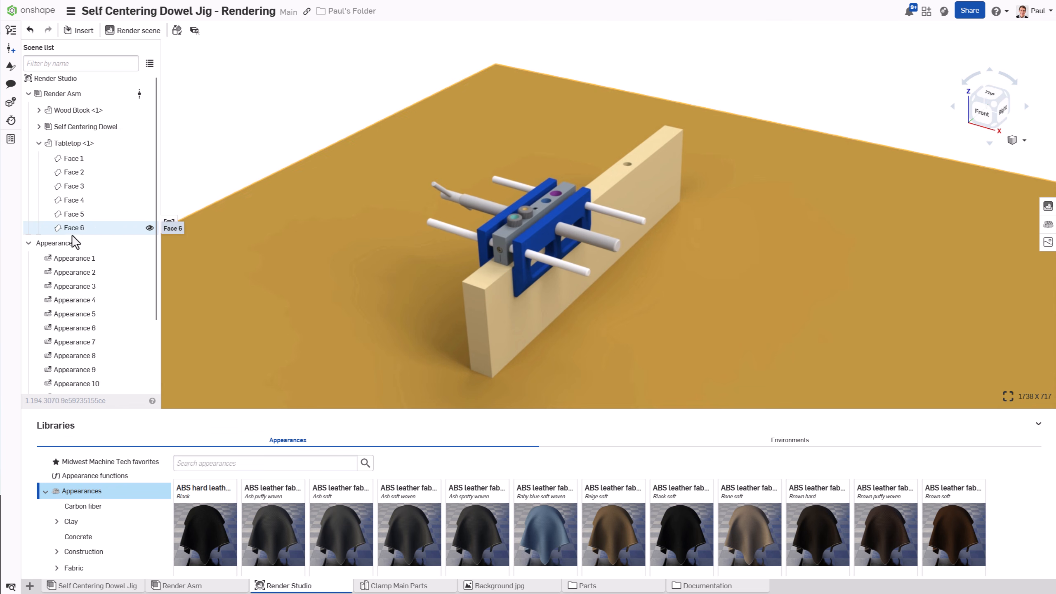
{"action": "left_click", "coordinate": [40, 143]}
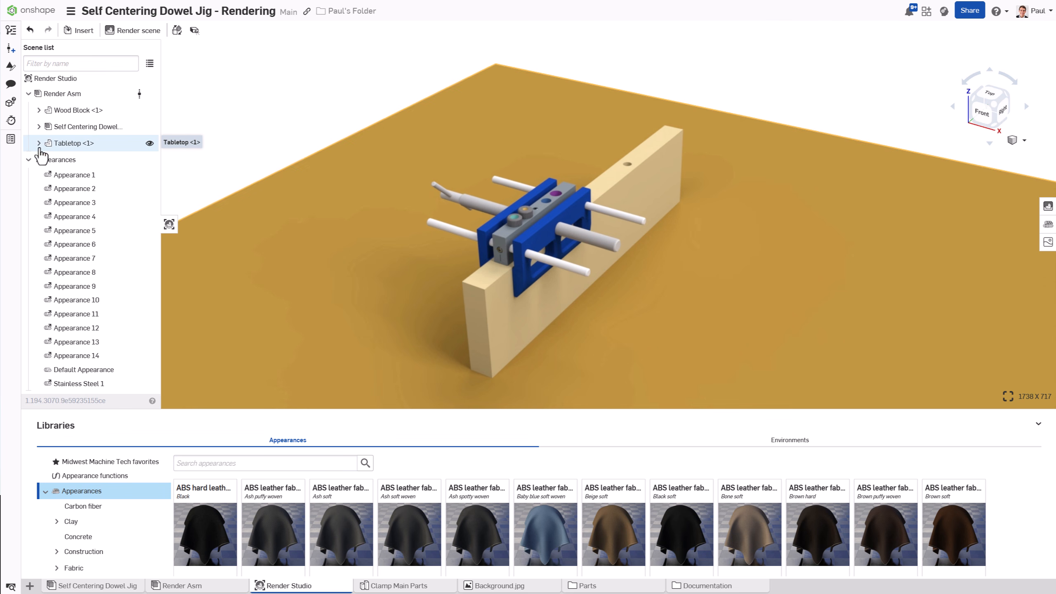
{"action": "left_click", "coordinate": [28, 161]}
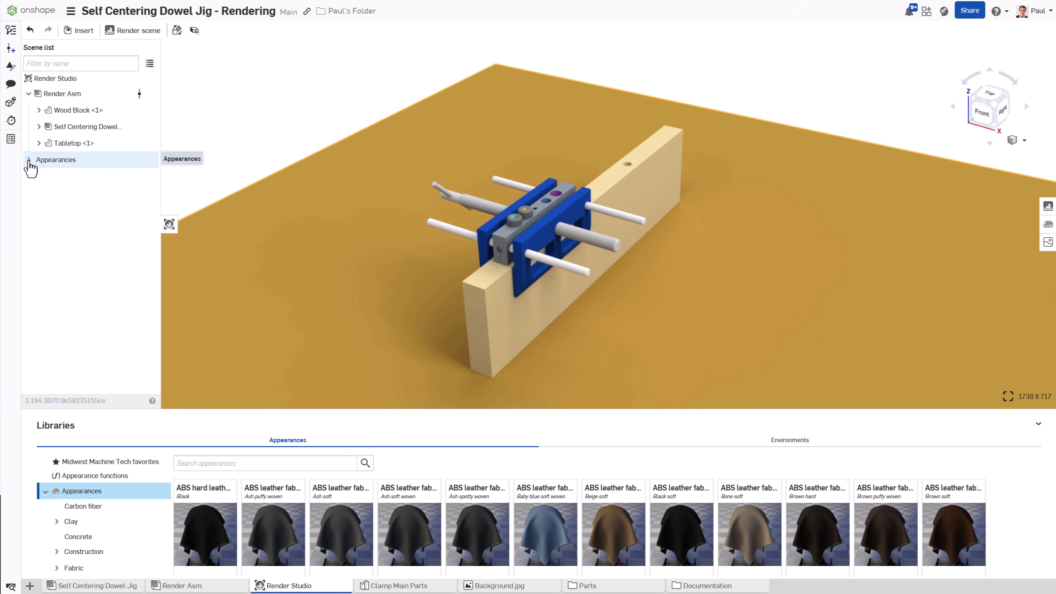
{"action": "left_click", "coordinate": [29, 160]}
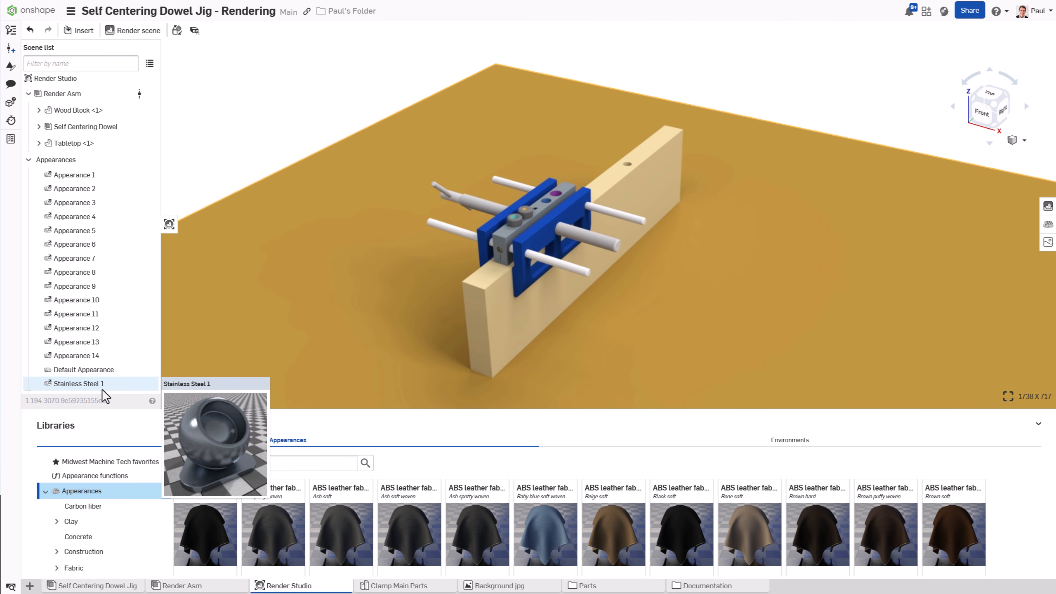
Select all entities that use the Stainless Steel 1 appearance, inspect them on the jig, and clear the selection
{"action": "right_click", "coordinate": [115, 385]}
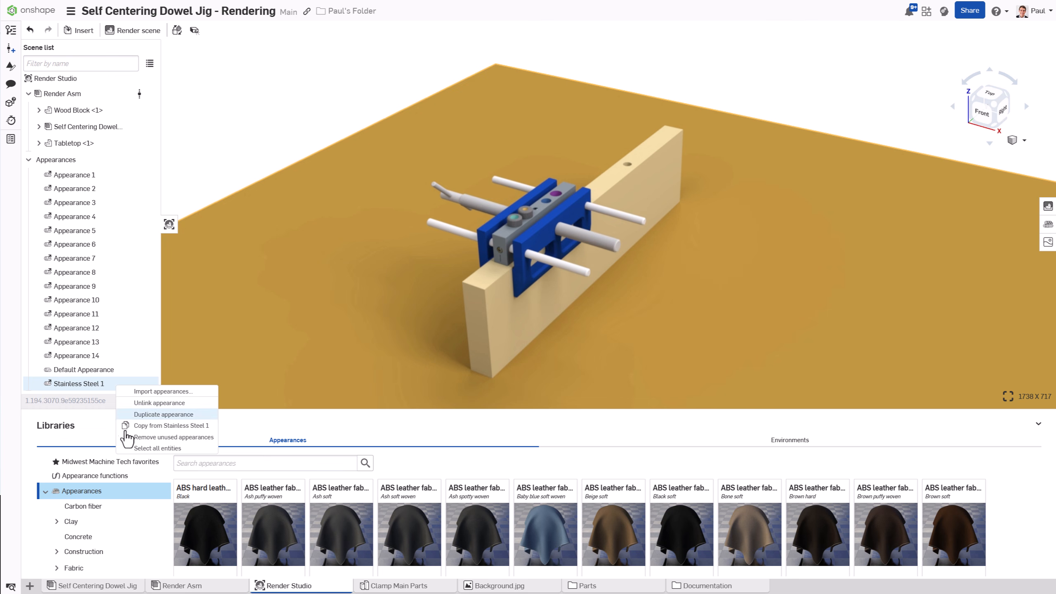
{"action": "left_click", "coordinate": [141, 448]}
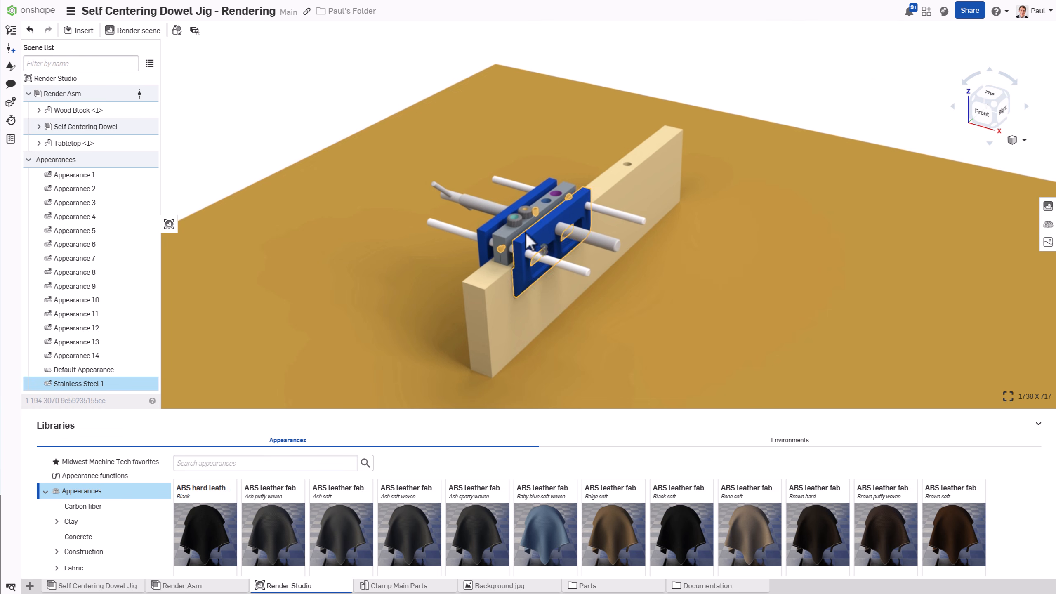
{"action": "scroll", "coordinate": [526, 236], "scroll_direction": "up", "scroll_amount": 2}
{"action": "scroll", "coordinate": [525, 235], "scroll_direction": "up", "scroll_amount": 2}
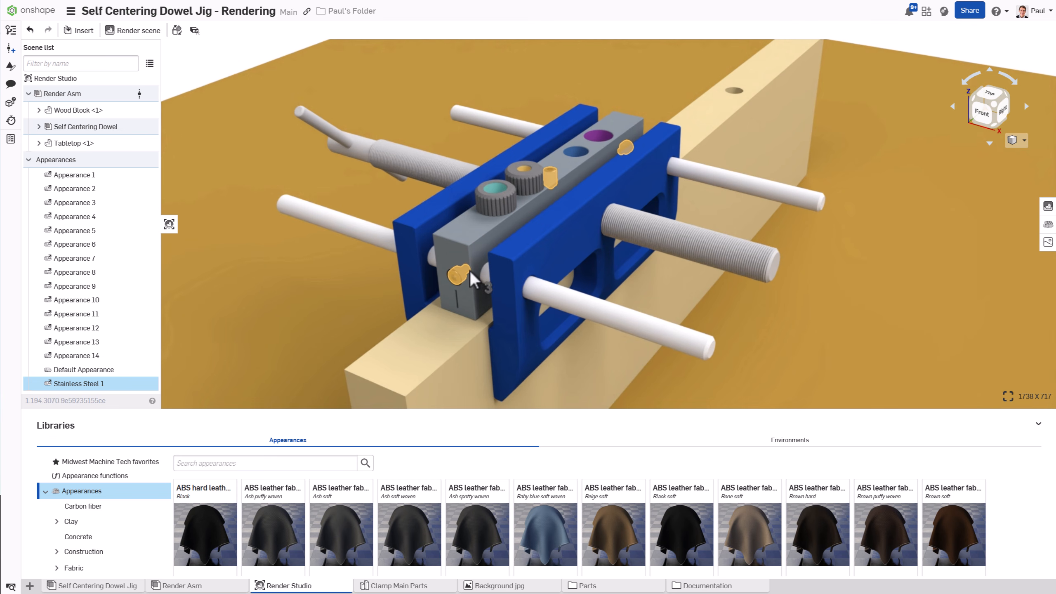
{"action": "key", "text": "Escape"}
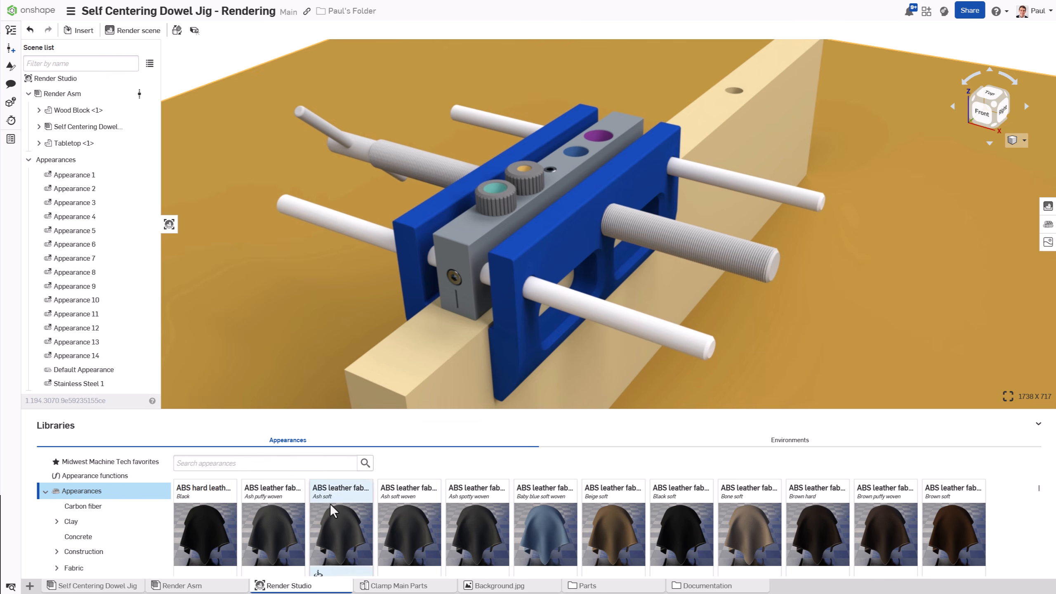
Enlarge the appearance library, browse its materials, and restrict it to the Wood category
{"action": "scroll", "coordinate": [340, 529], "scroll_direction": "down", "scroll_amount": 2}
{"action": "left_click_drag", "start_coordinate": [414, 410], "coordinate": [408, 310]}
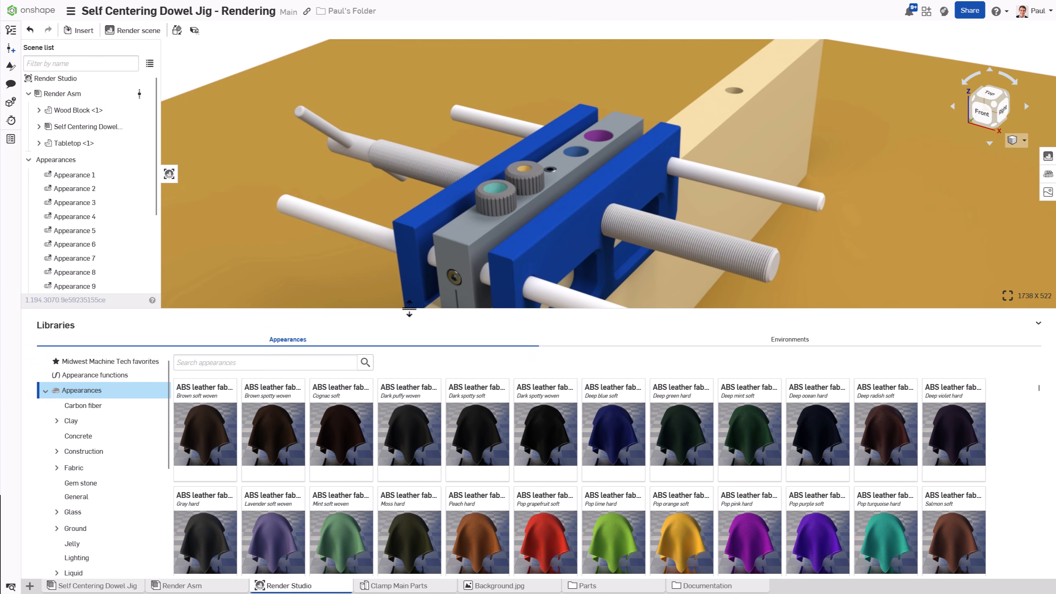
{"action": "scroll", "coordinate": [474, 491], "scroll_direction": "down", "scroll_amount": 10}
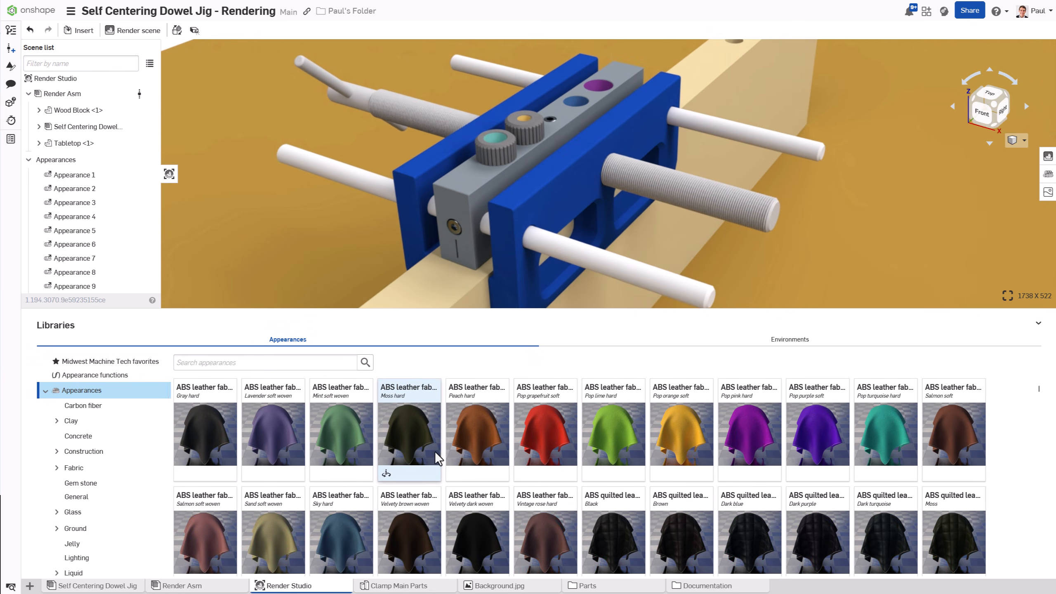
{"action": "scroll", "coordinate": [476, 492], "scroll_direction": "down", "scroll_amount": 10}
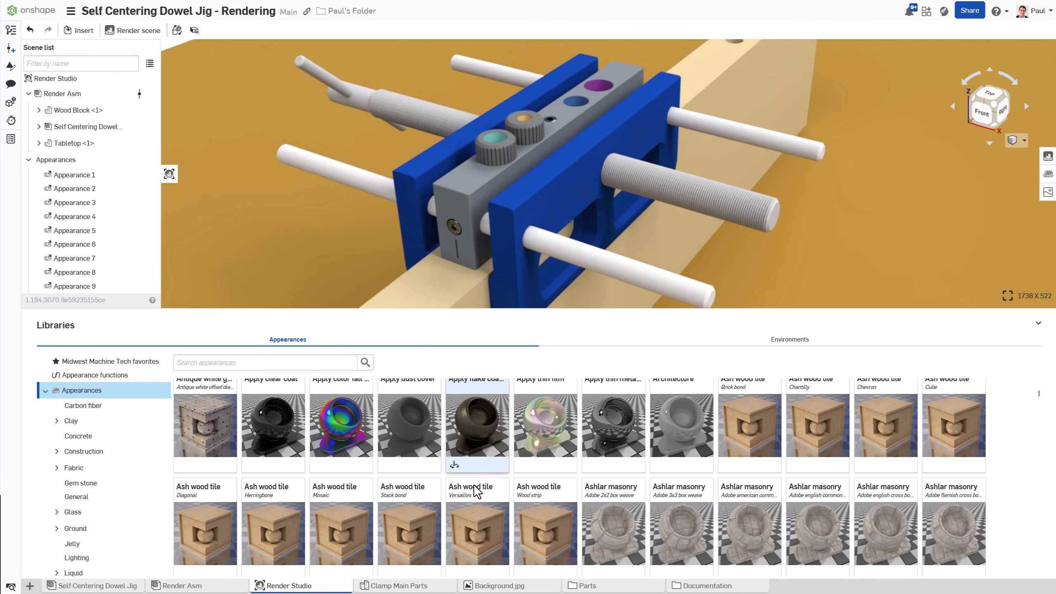
{"action": "scroll", "coordinate": [79, 412], "scroll_direction": "down", "scroll_amount": 5}
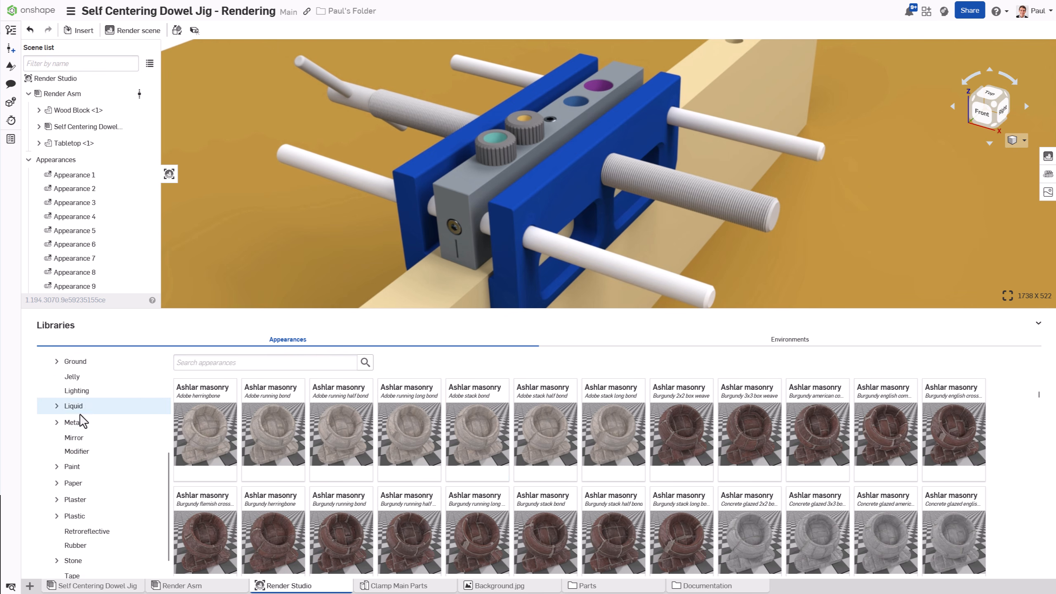
{"action": "left_click", "coordinate": [74, 567]}
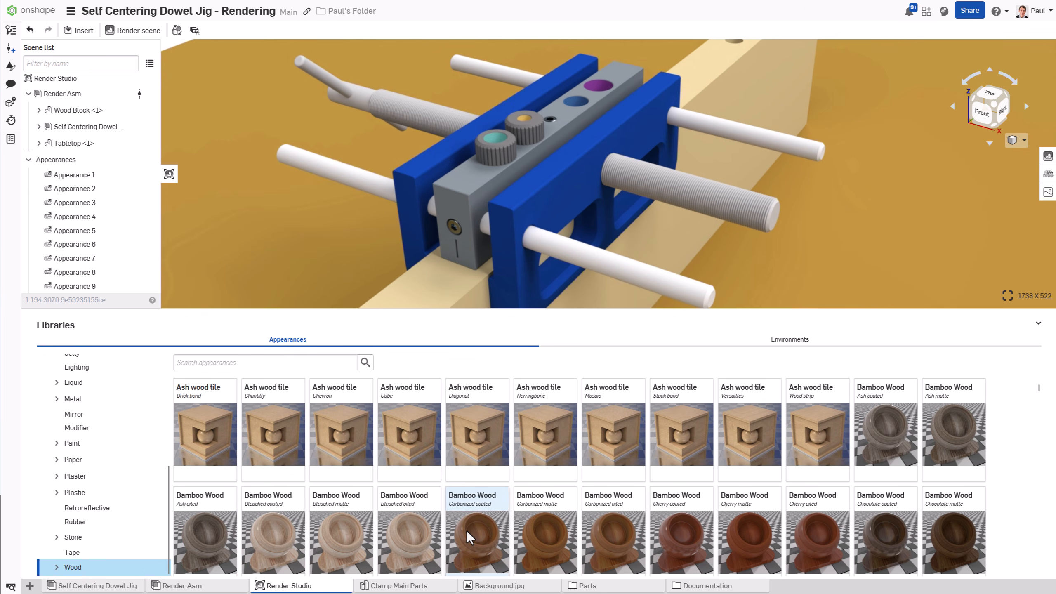
{"action": "scroll", "coordinate": [126, 455], "scroll_direction": "up", "scroll_amount": 5}
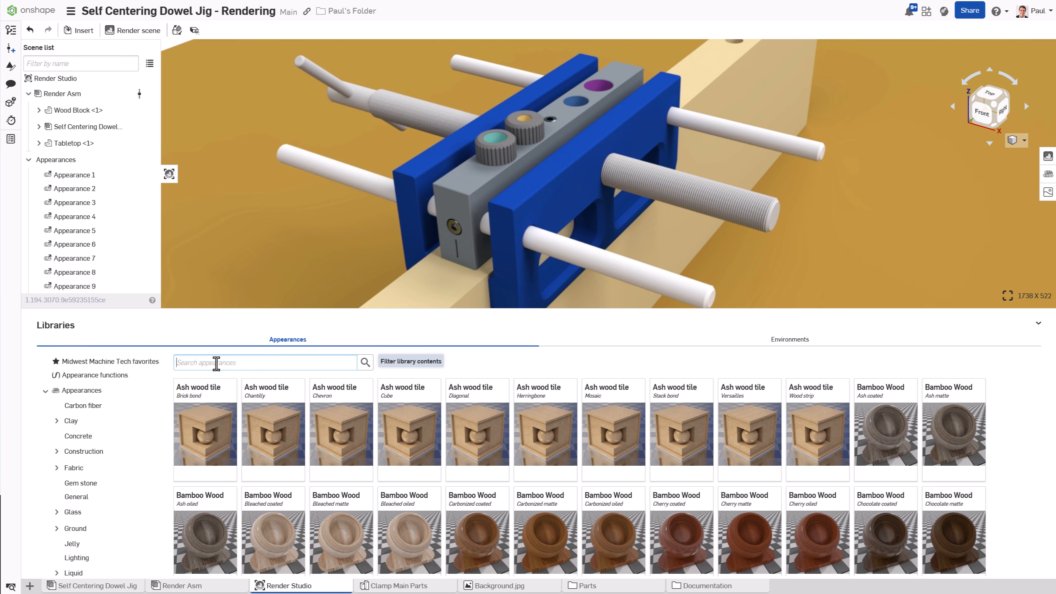
Search the wood appearances for oak and apply Laminate oak wood – Dirty to the tabletop
{"action": "type", "text": "oak"}
{"action": "key", "text": "Return"}
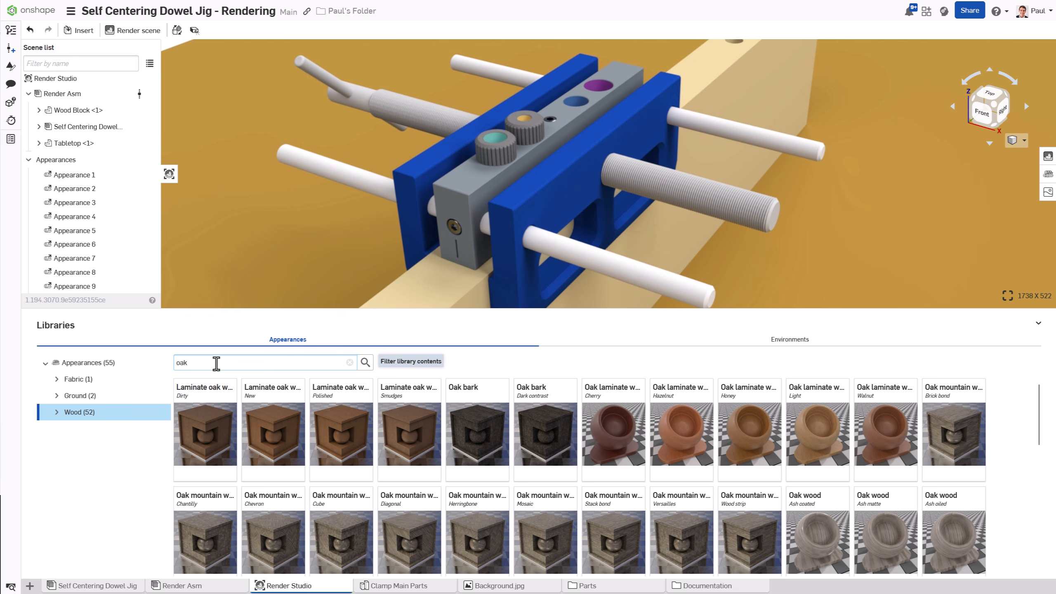
{"action": "scroll", "coordinate": [471, 247], "scroll_direction": "down", "scroll_amount": 10}
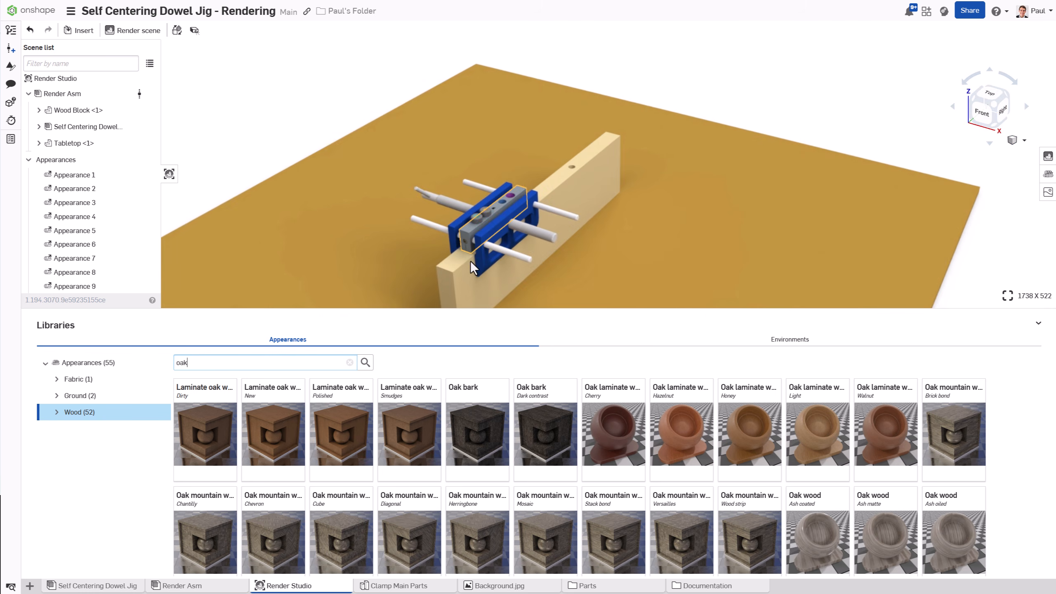
{"action": "middle_click_drag", "start_coordinate": [470, 261], "coordinate": [513, 180]}
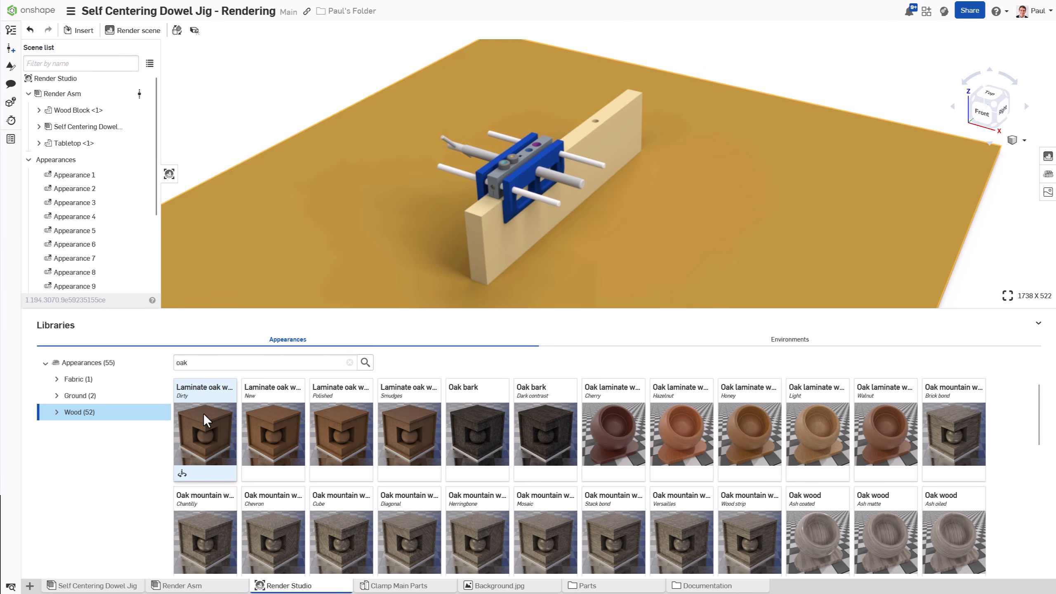
{"action": "left_click_drag", "start_coordinate": [204, 417], "coordinate": [97, 147]}
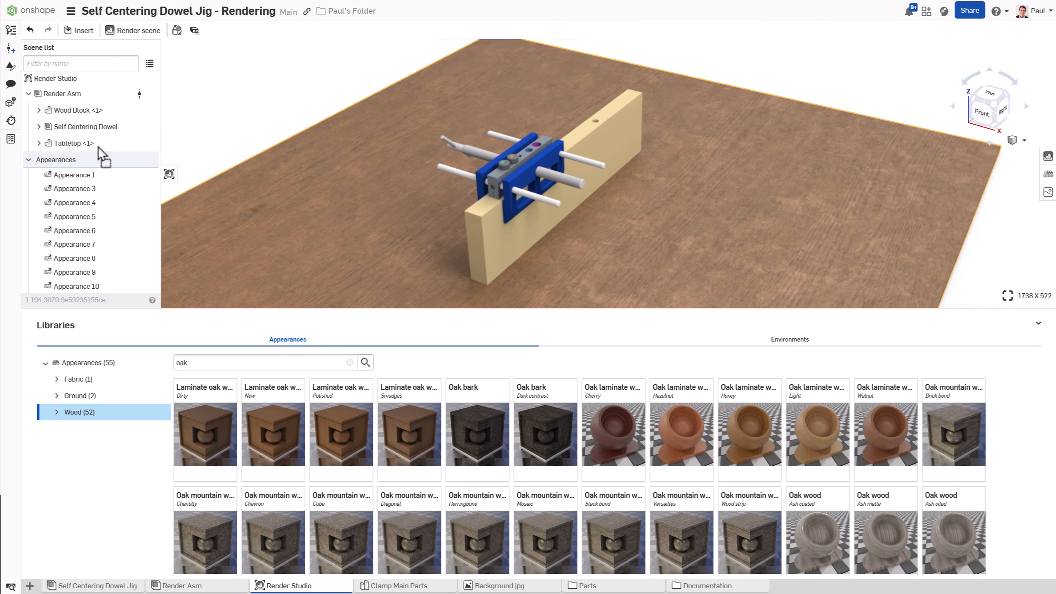
Search the wood appearances for OSB and apply OSB wood – Shiny to the wood block
{"action": "scroll", "coordinate": [516, 220], "scroll_direction": "up", "scroll_amount": 3}
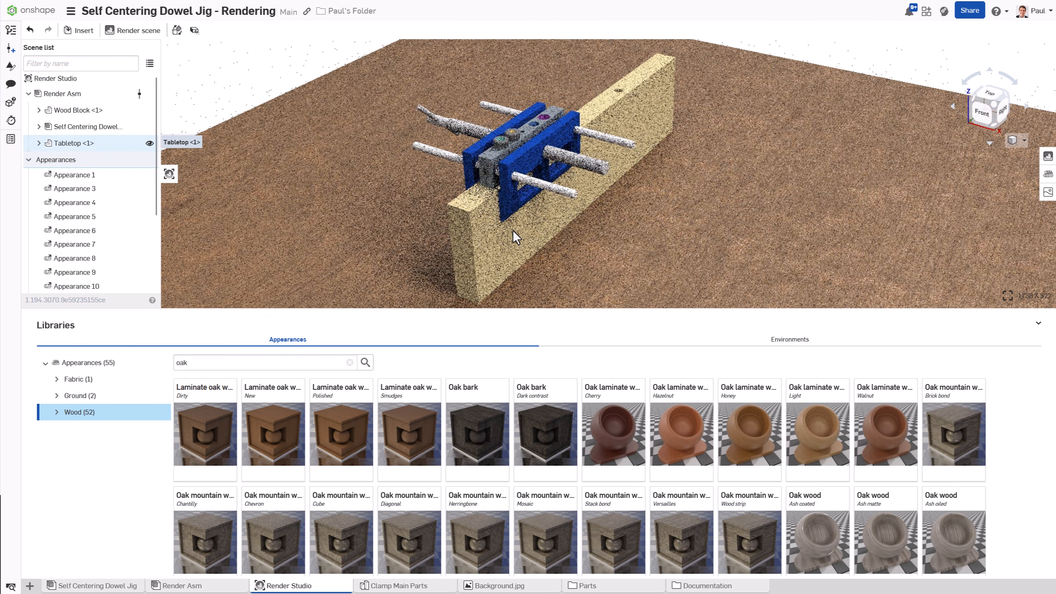
{"action": "scroll", "coordinate": [514, 231], "scroll_direction": "up", "scroll_amount": 2}
{"action": "left_click_drag", "start_coordinate": [489, 311], "coordinate": [488, 386]}
{"action": "left_click", "coordinate": [266, 440]}
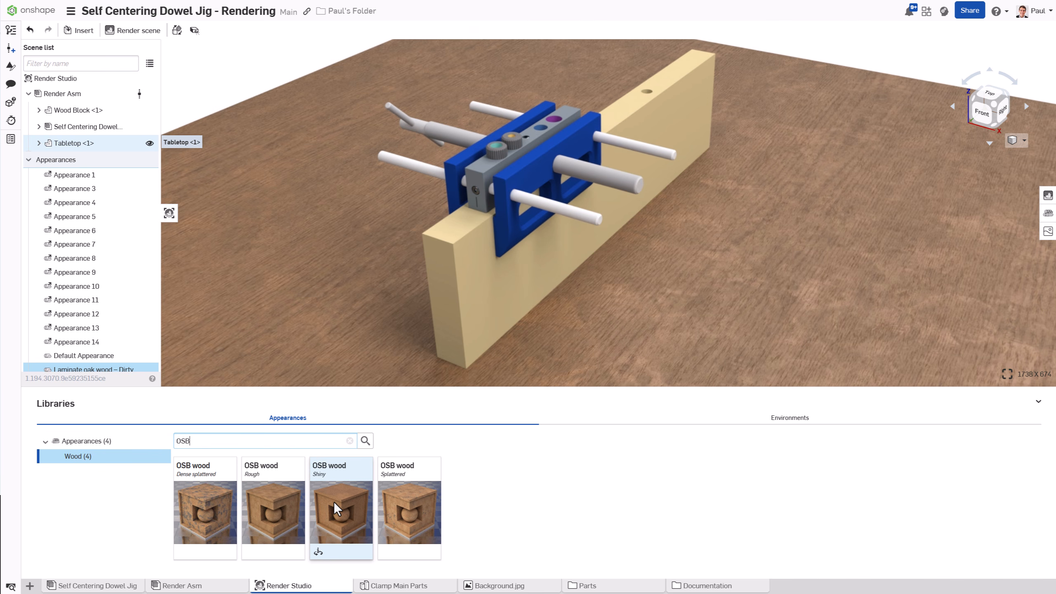
{"action": "left_click_drag", "start_coordinate": [336, 508], "coordinate": [456, 252]}
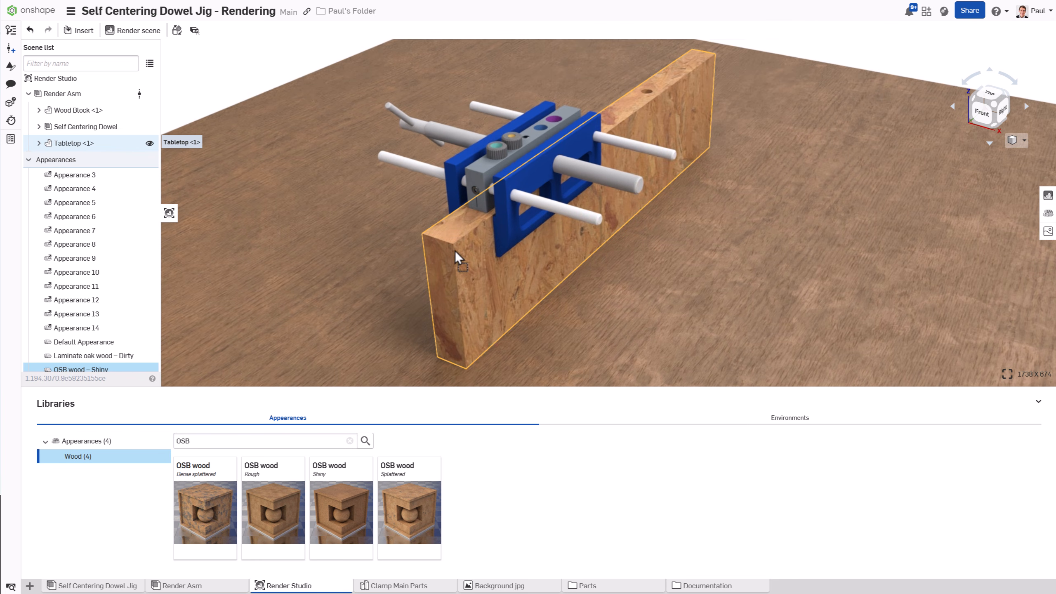
{"action": "scroll", "coordinate": [456, 251], "scroll_direction": "up", "scroll_amount": 3}
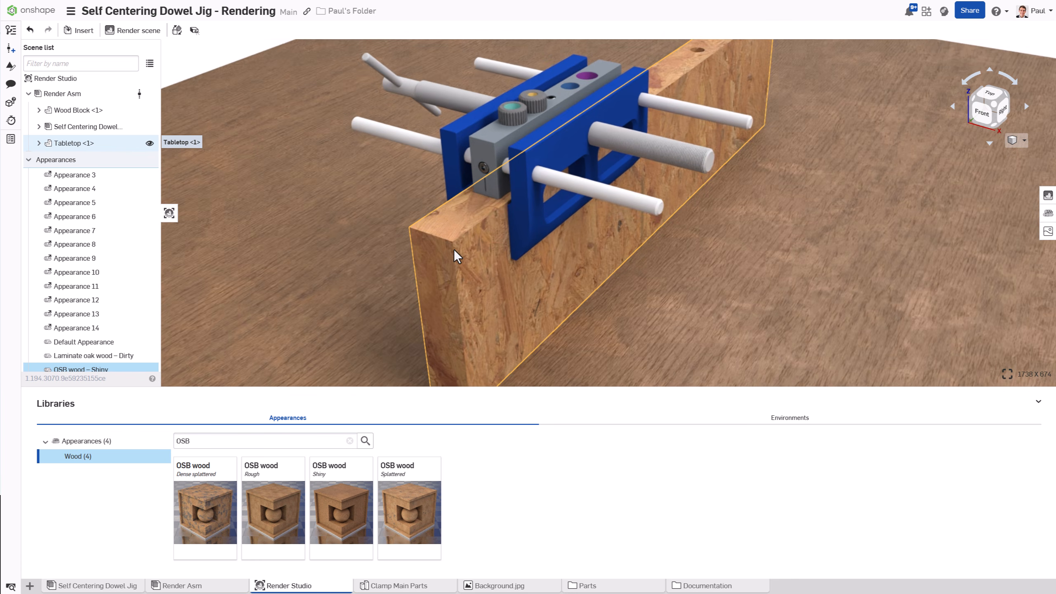
{"action": "scroll", "coordinate": [150, 266], "scroll_direction": "down", "scroll_amount": 1}
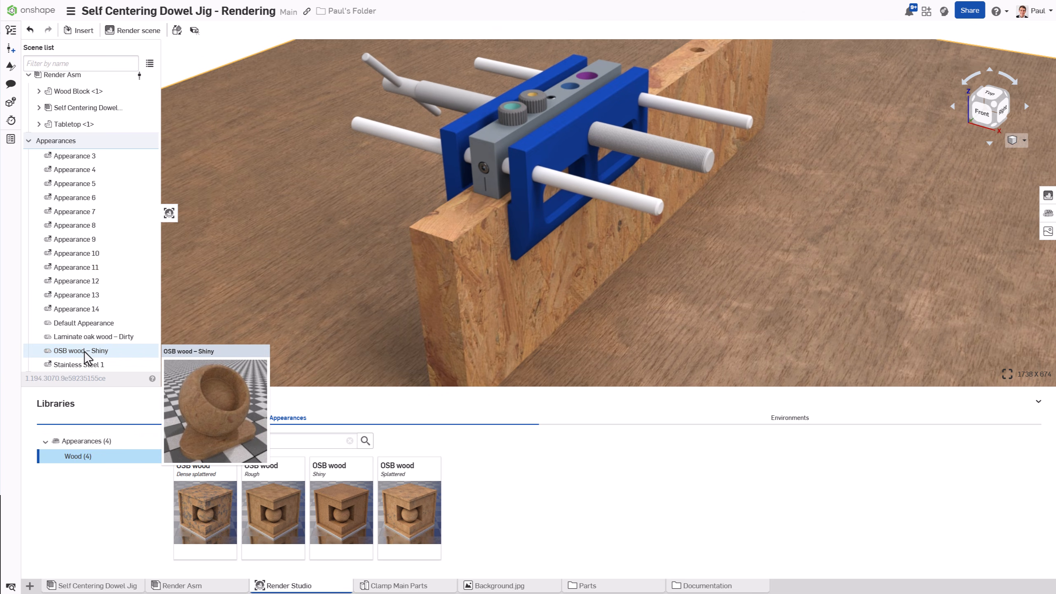
Show the properties of the OSB wood – Shiny appearance and set its roughness to 1
{"action": "left_click", "coordinate": [85, 352]}
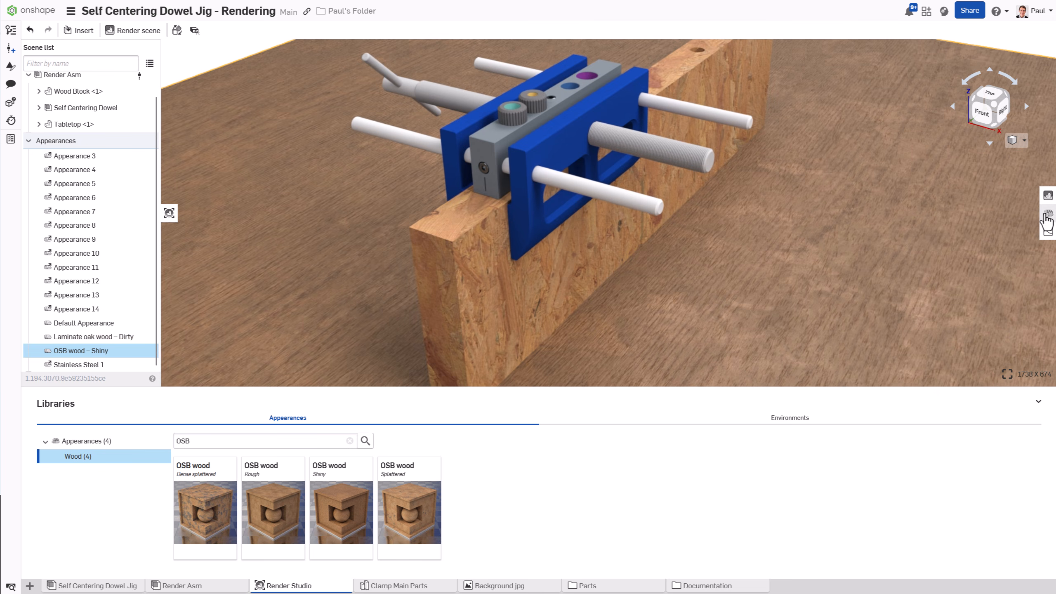
{"action": "left_click", "coordinate": [1047, 231]}
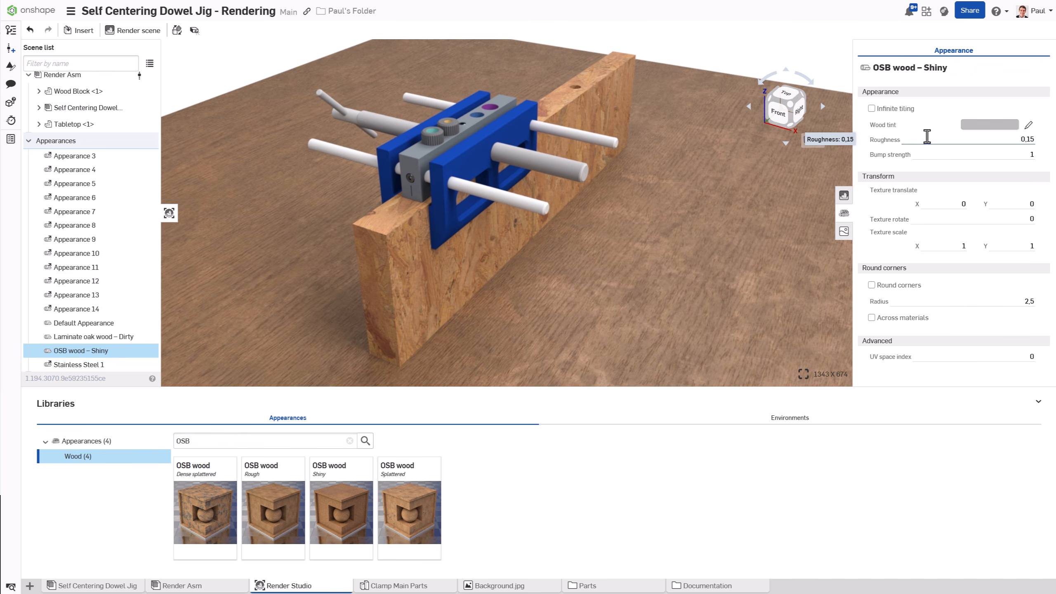
{"action": "left_click", "coordinate": [927, 138]}
{"action": "type", "text": "1"}
Set the texture scale of the OSB wood – Shiny appearance to 0,6 in both X and Y
{"action": "key", "text": "Tab"}
{"action": "key", "text": "Tab"}
{"action": "key", "text": "Tab"}
{"action": "key", "text": "Tab"}
{"action": "key", "text": "Tab"}
{"action": "type", "text": "0,6"}
{"action": "key", "text": "Tab"}
{"action": "type", "text": "0.6"}
{"action": "key", "text": "Return"}
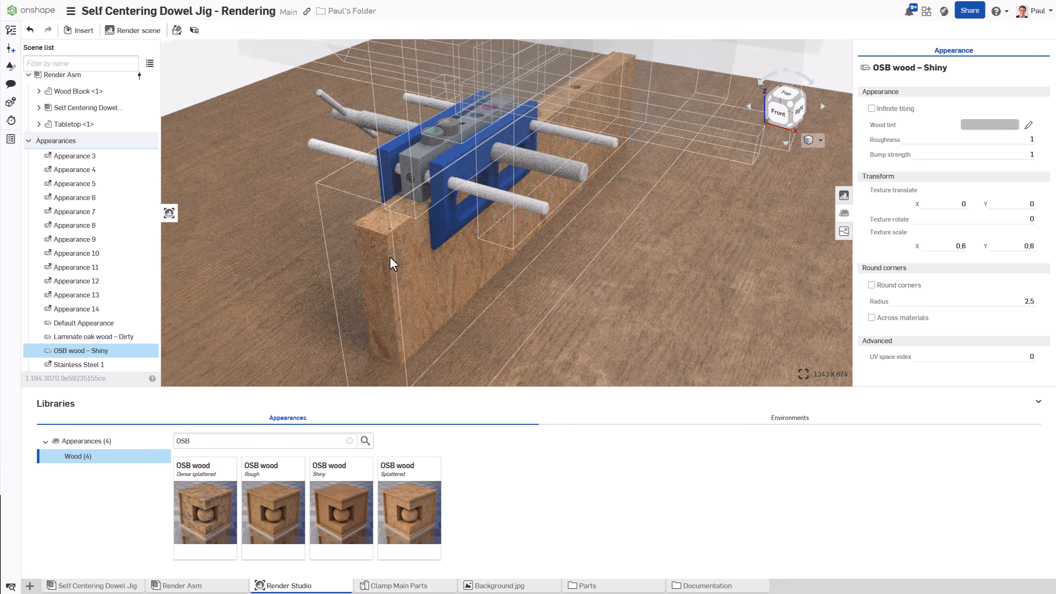
Enable round corners for the OSB wood – Shiny appearance with a radius of 0,1 mm
{"action": "scroll", "coordinate": [389, 259], "scroll_direction": "up", "scroll_amount": 5}
{"action": "left_click", "coordinate": [872, 285]}
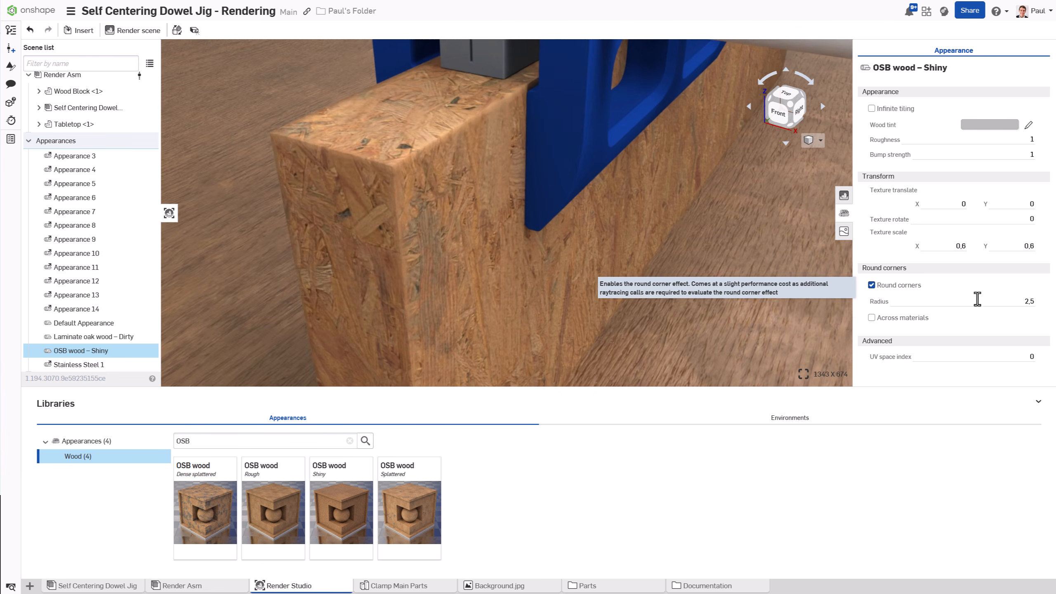
{"action": "left_click", "coordinate": [1009, 302]}
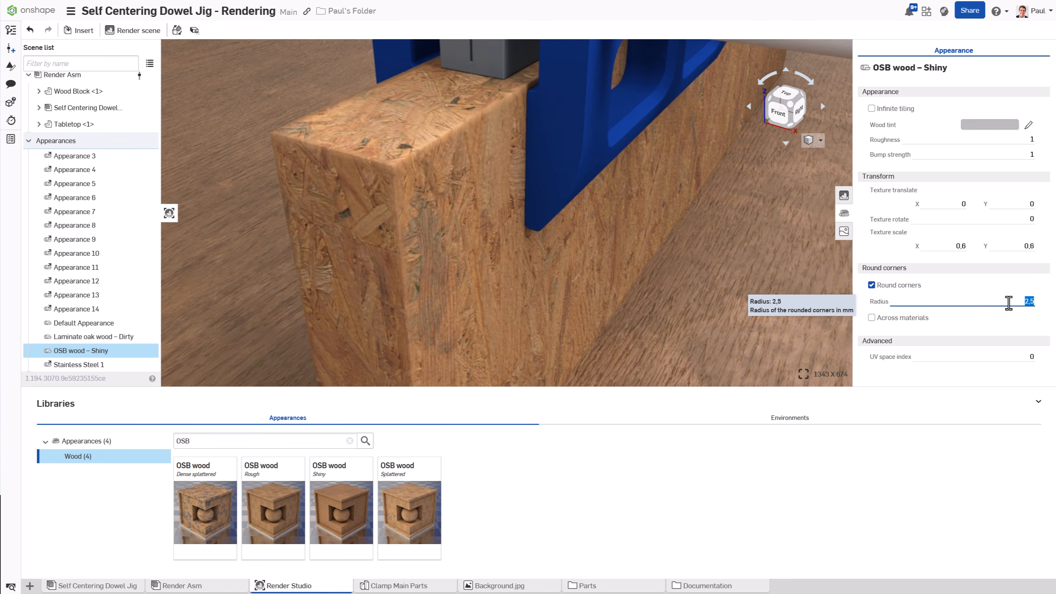
{"action": "type", "text": "0,1"}
{"action": "key", "text": "Return"}
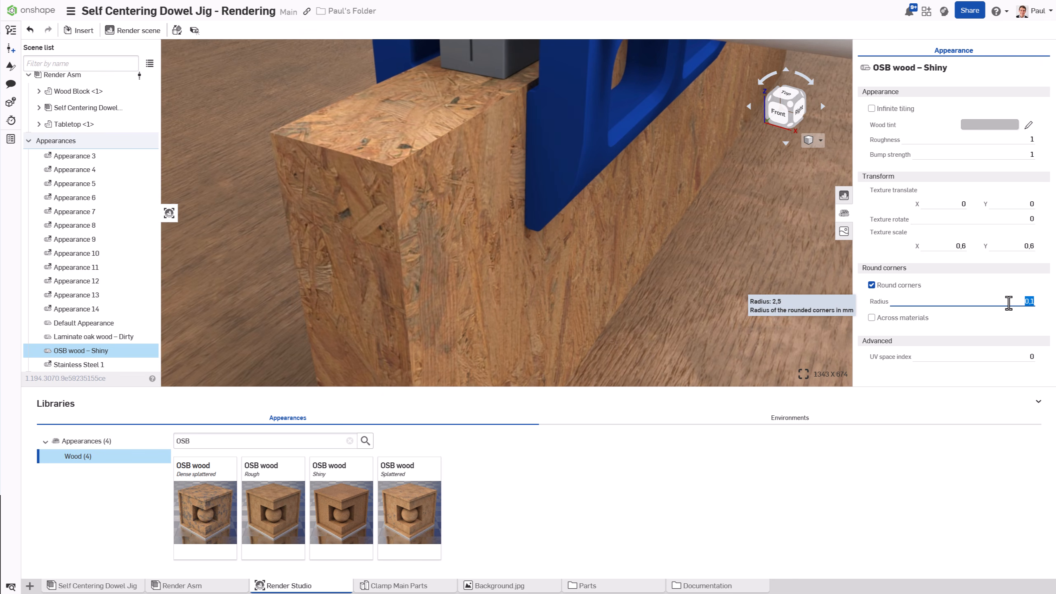
Search all appearances for stainless, assign Stainless steel – Shiny smudged to the self-centering block, and clear its face appearances
{"action": "scroll", "coordinate": [520, 303], "scroll_direction": "down", "scroll_amount": 5}
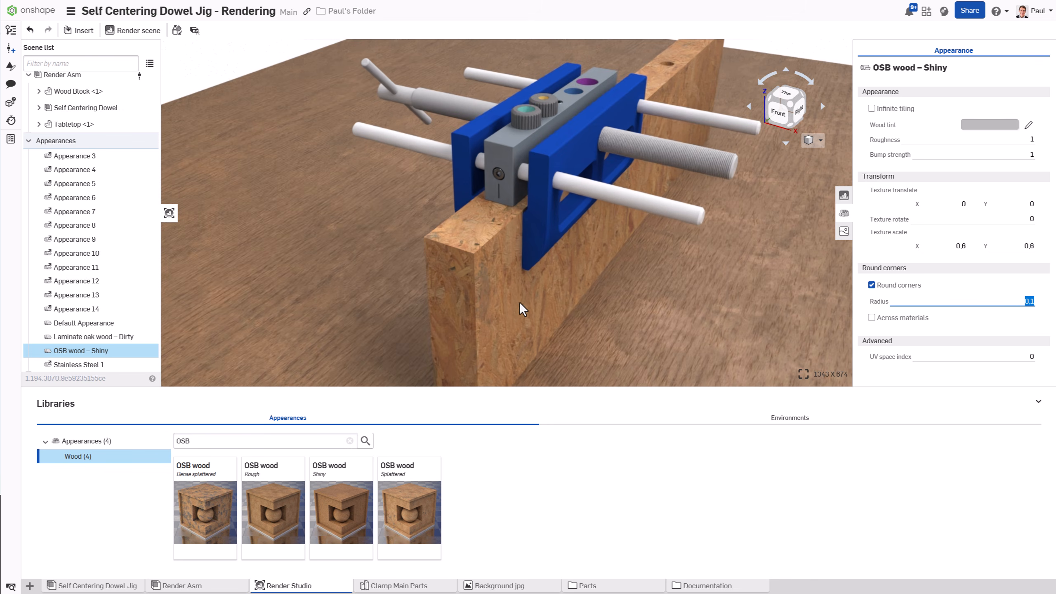
{"action": "left_click", "coordinate": [510, 150]}
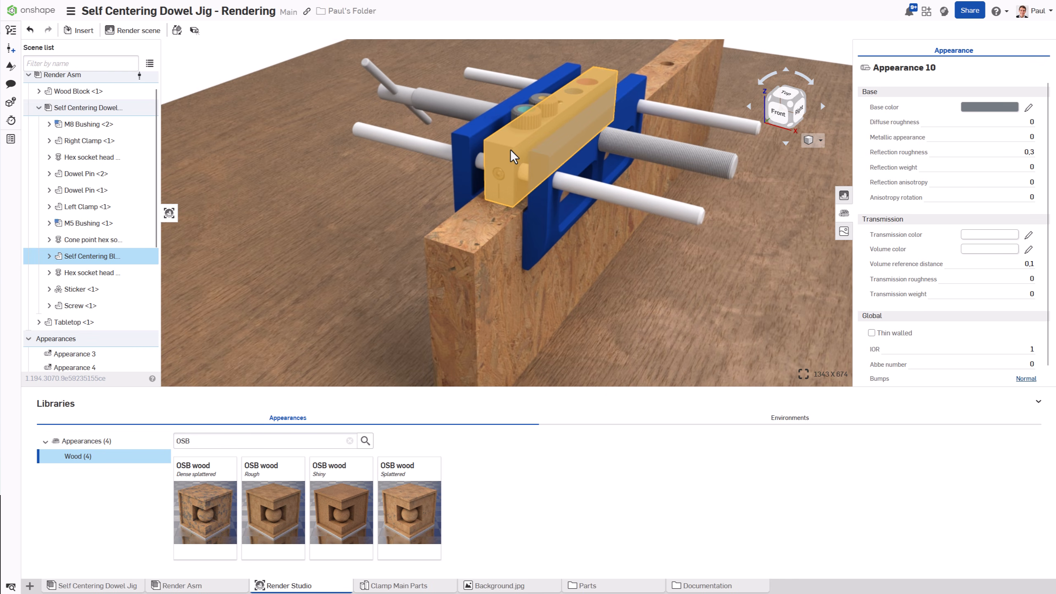
{"action": "scroll", "coordinate": [510, 149], "scroll_direction": "up", "scroll_amount": 5}
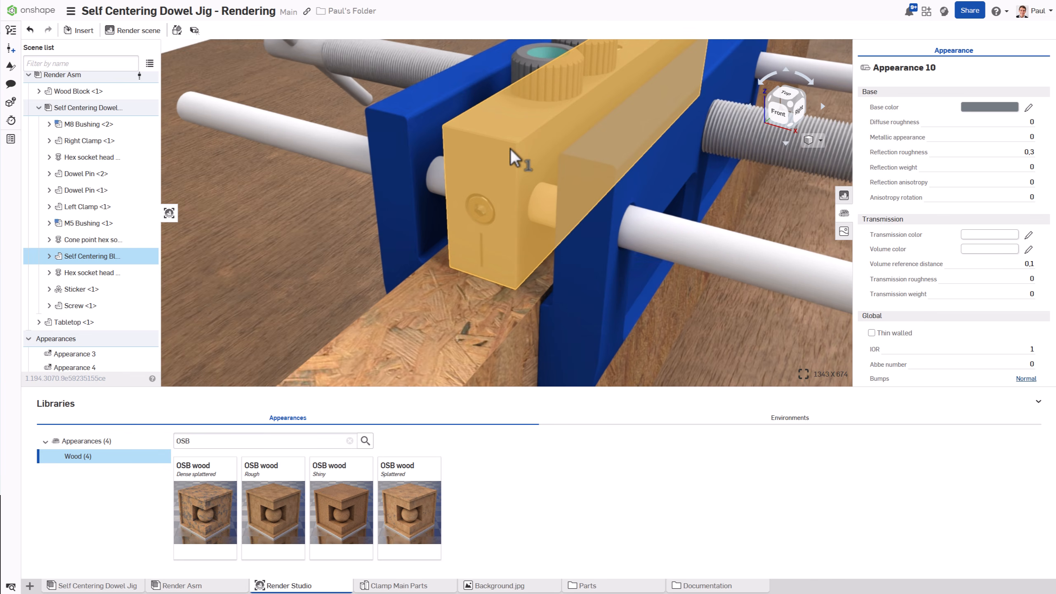
{"action": "left_click", "coordinate": [272, 444]}
{"action": "type", "text": "stainless"}
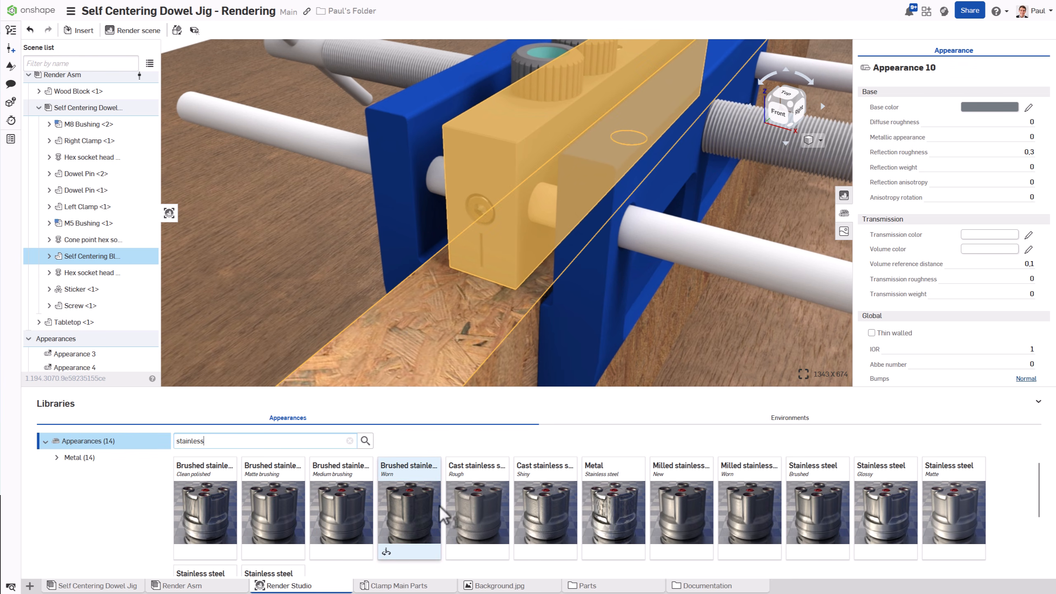
{"action": "scroll", "coordinate": [400, 511], "scroll_direction": "down", "scroll_amount": 2}
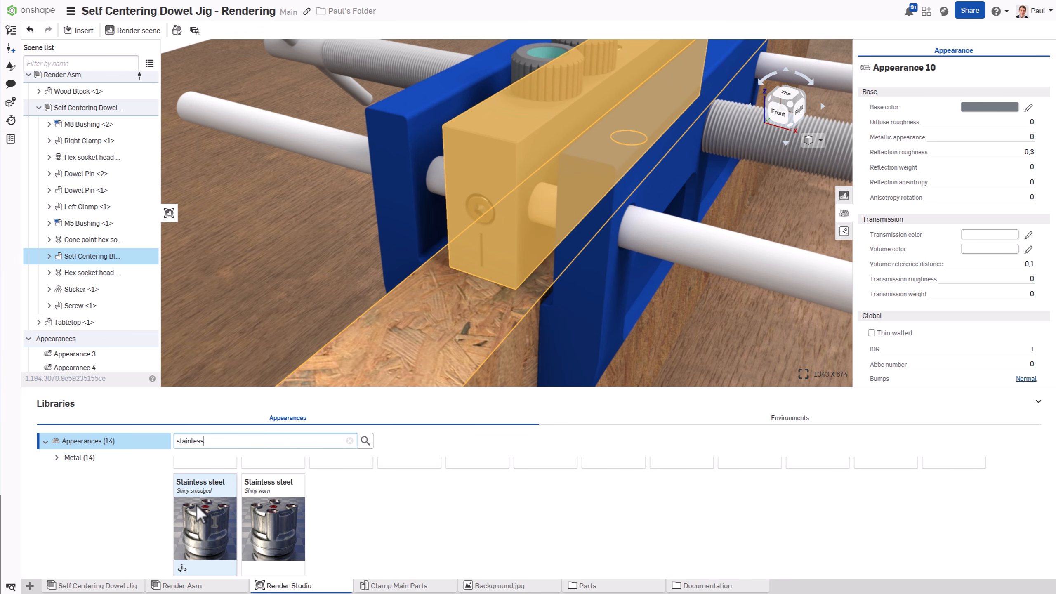
{"action": "right_click", "coordinate": [197, 507]}
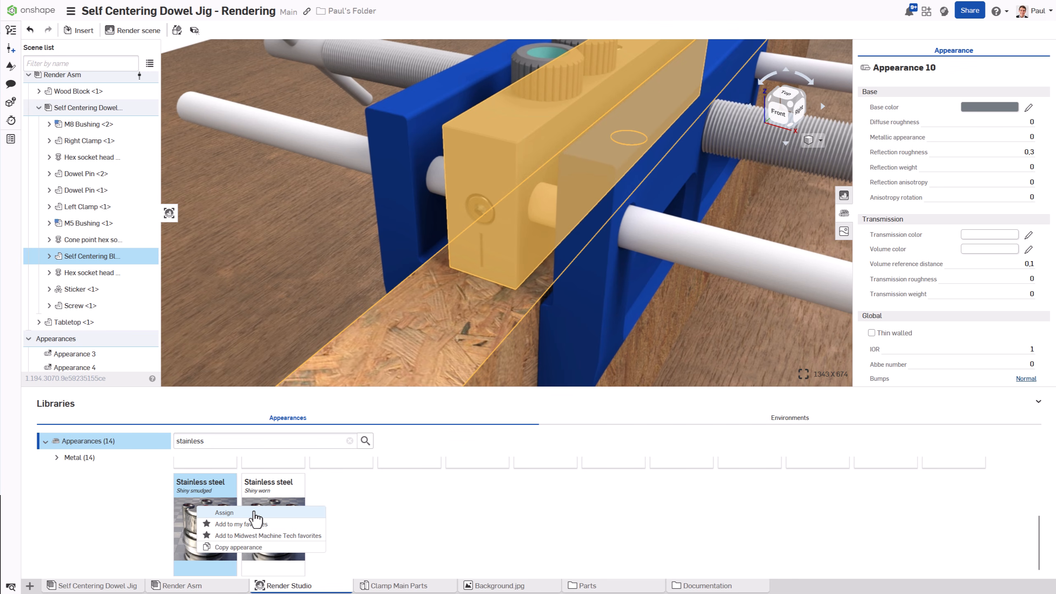
{"action": "left_click", "coordinate": [254, 513]}
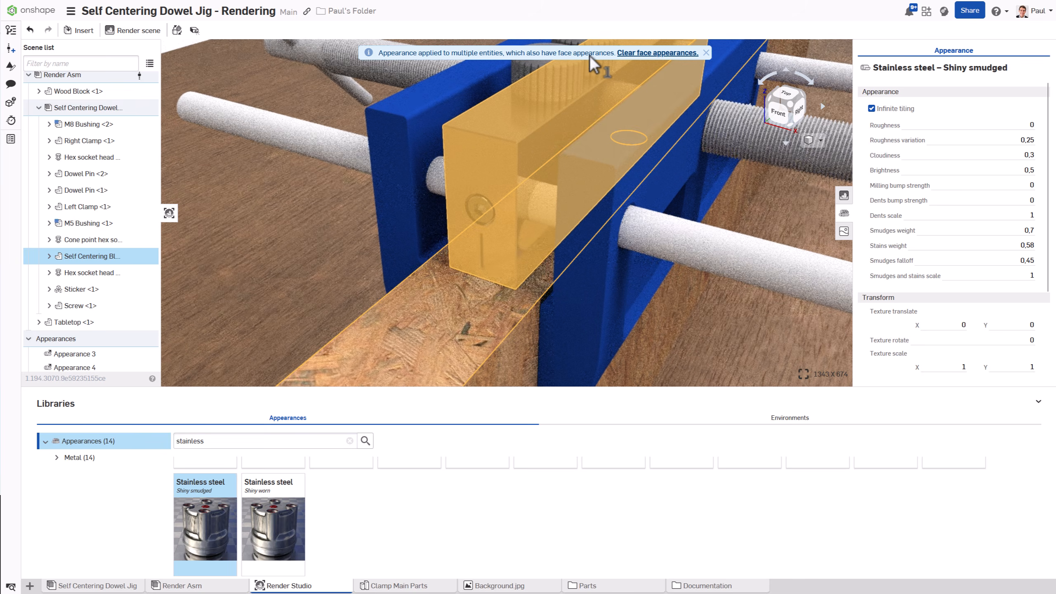
{"action": "left_click", "coordinate": [671, 54]}
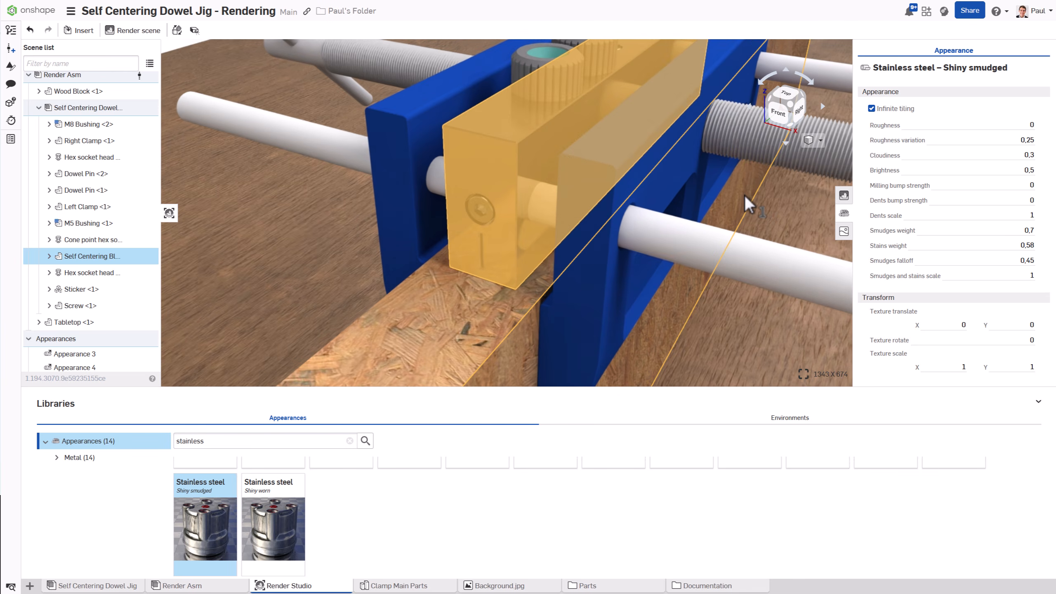
{"action": "key", "text": "Escape"}
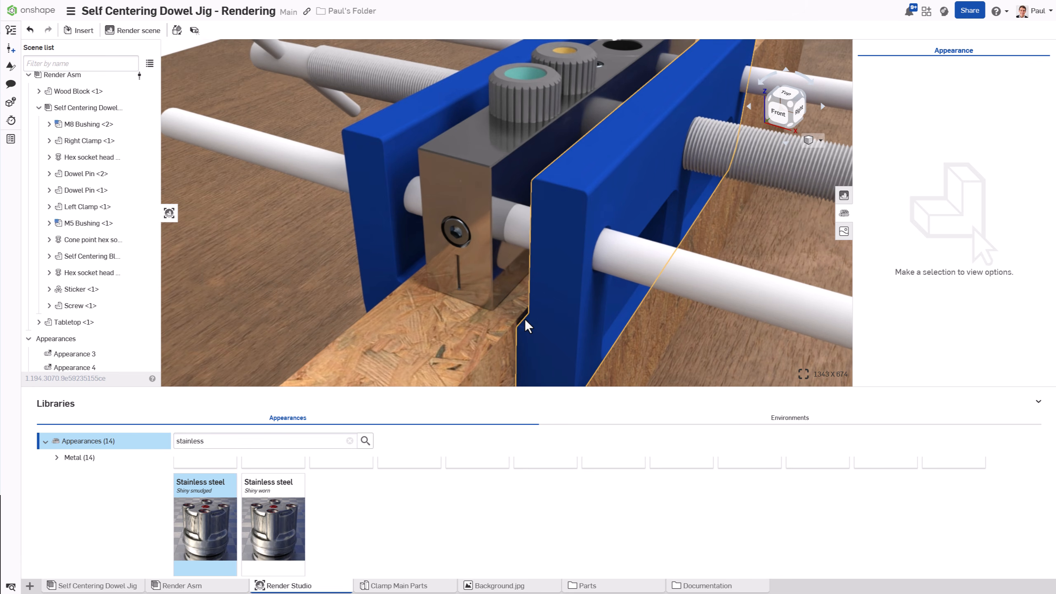
Set the Stainless steel – Shiny smudged appearance to roughness 0,1, roughness variation 0,25, cloudiness 0,1 and brightness 1
{"action": "left_click_drag", "start_coordinate": [497, 388], "coordinate": [499, 539]}
{"action": "left_click", "coordinate": [137, 515]}
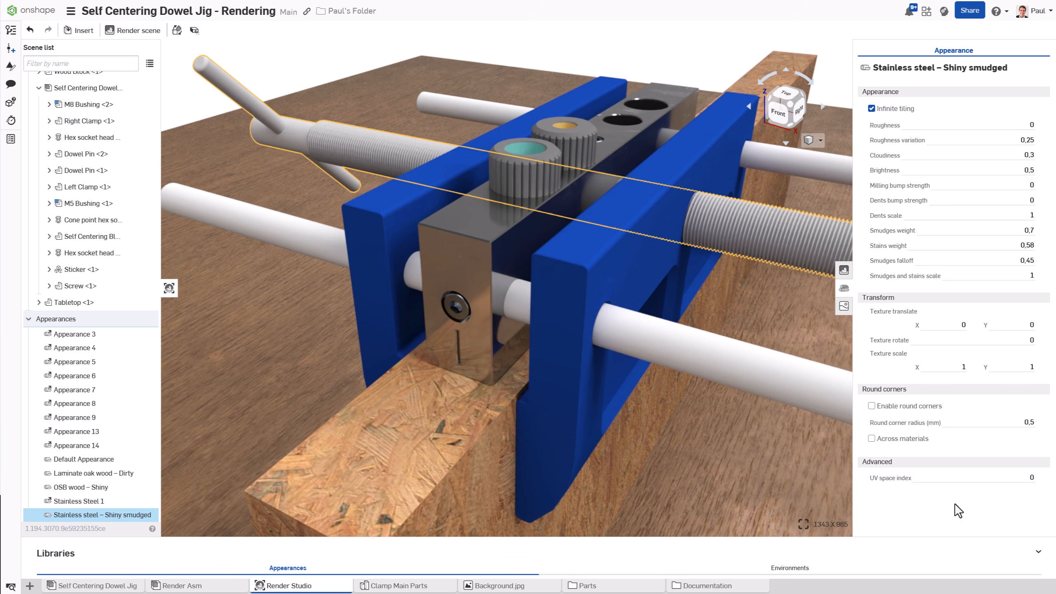
{"action": "left_click", "coordinate": [967, 122]}
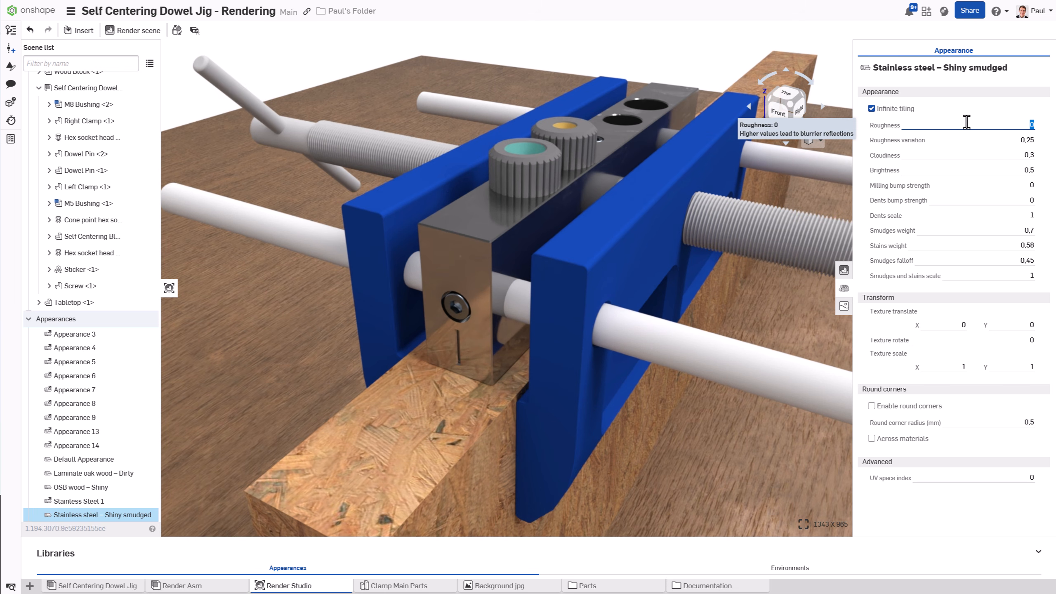
{"action": "type", "text": "0,1"}
{"action": "key", "text": "Tab"}
{"action": "type", "text": "0,25"}
{"action": "key", "text": "Tab"}
{"action": "type", "text": "0,1"}
{"action": "key", "text": "Tab"}
{"action": "type", "text": "1"}
{"action": "key", "text": "Tab"}
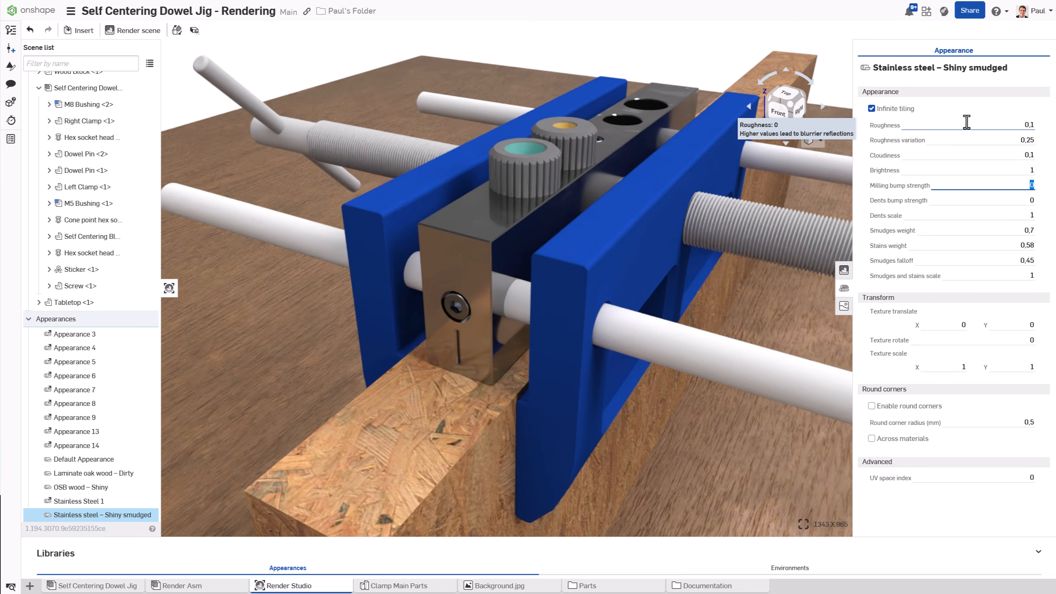
Set the stainless steel's dents scale to 0, smudges weight 0,3, stains weight 0,6, smudges falloff 0,5, and smudges and stains scale 0,1
{"action": "key", "text": "Tab"}
{"action": "key", "text": "Tab"}
{"action": "type", "text": "0"}
{"action": "key", "text": "Tab"}
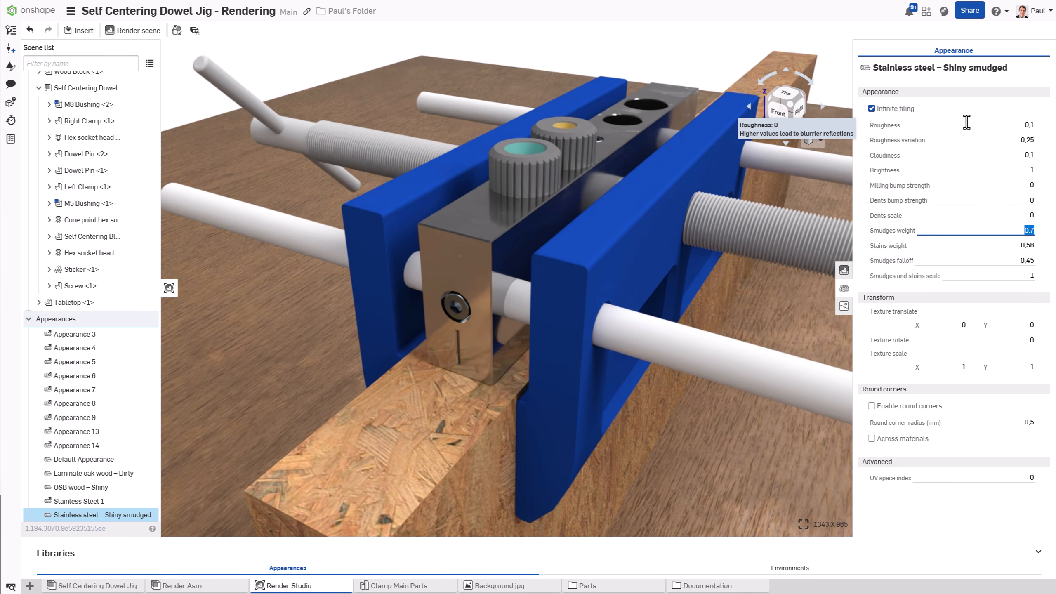
{"action": "type", "text": "0,3"}
{"action": "key", "text": "Tab"}
{"action": "type", "text": "0,6"}
{"action": "key", "text": "Tab"}
{"action": "type", "text": "0,5"}
{"action": "key", "text": "Tab"}
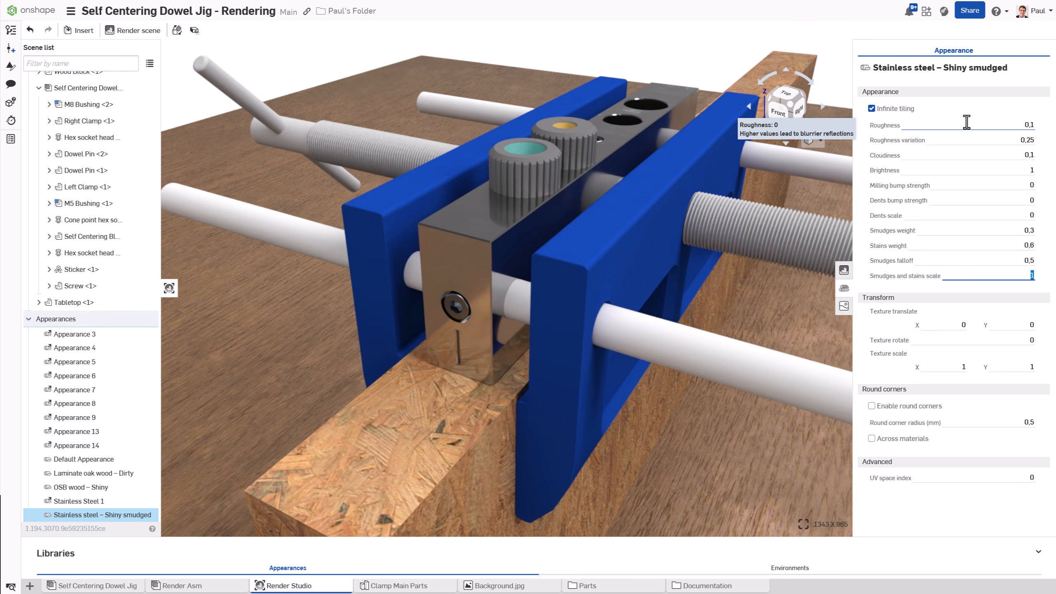
{"action": "type", "text": "0,1"}
Set the texture scale of the Stainless steel – Shiny smudged appearance to 2,5 in both X and Y
{"action": "double_click", "coordinate": [955, 366]}
{"action": "type", "text": "2,5"}
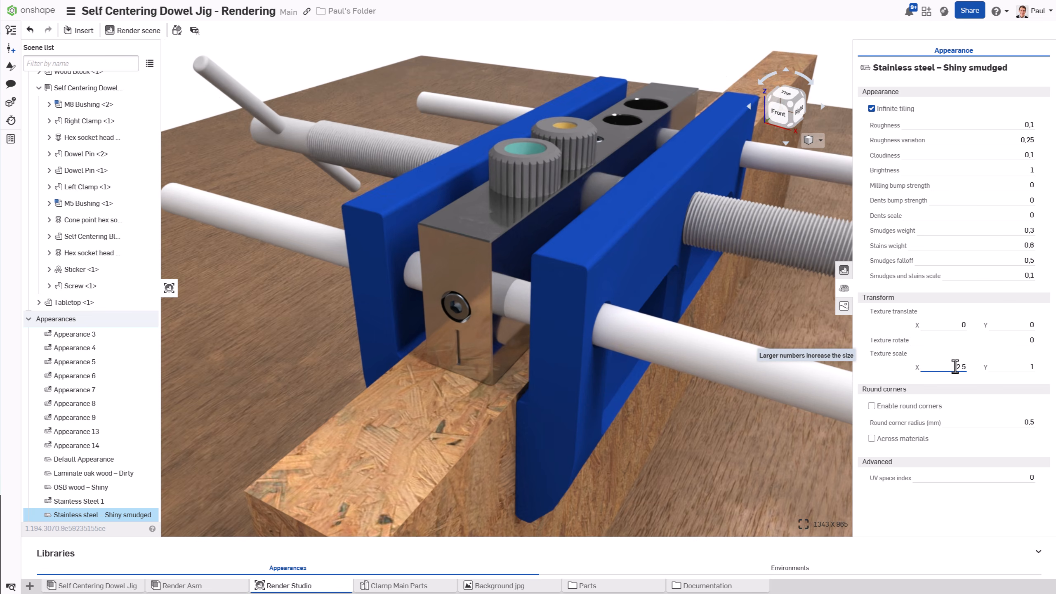
{"action": "key", "text": "Tab"}
{"action": "type", "text": "2,5"}
Search the appearance library for metallic and apply Metallic car paint – Flaming orange to the right clamp
{"action": "left_click_drag", "start_coordinate": [466, 536], "coordinate": [459, 412]}
{"action": "left_click", "coordinate": [349, 464]}
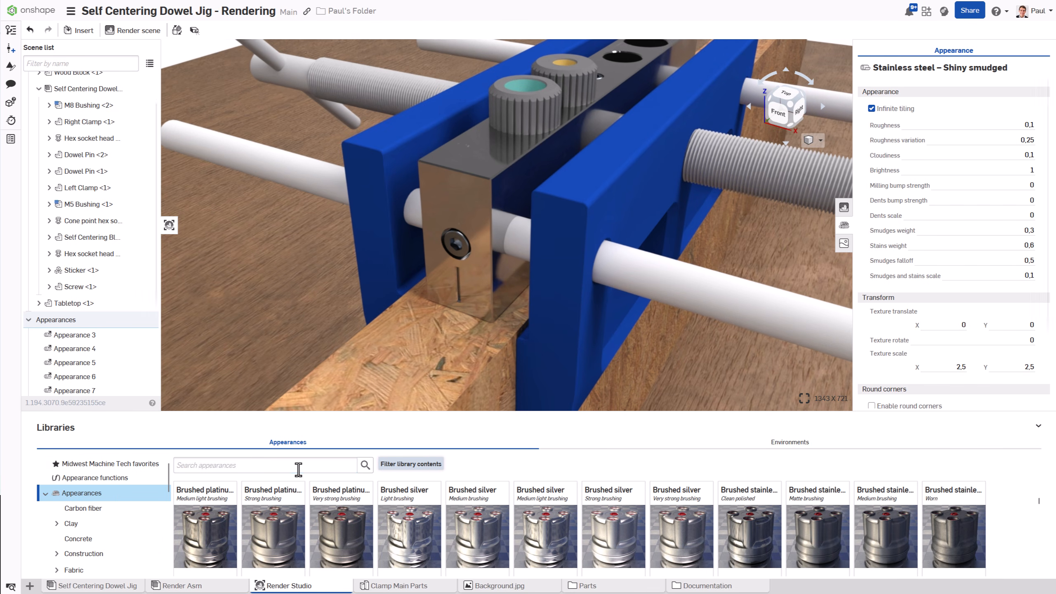
{"action": "type", "text": "metallic"}
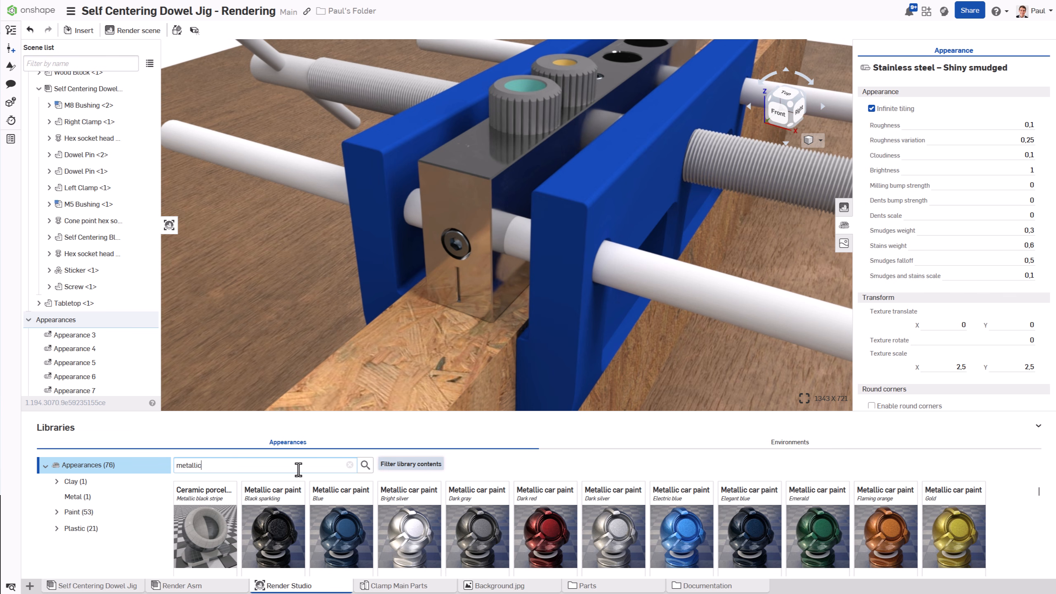
{"action": "mouse_move", "coordinate": [890, 530]}
{"action": "left_mouse_down"}
{"action": "mouse_move", "coordinate": [728, 395]}
{"action": "mouse_move", "coordinate": [596, 247]}
{"action": "mouse_move", "coordinate": [587, 206]}
{"action": "left_mouse_up"}
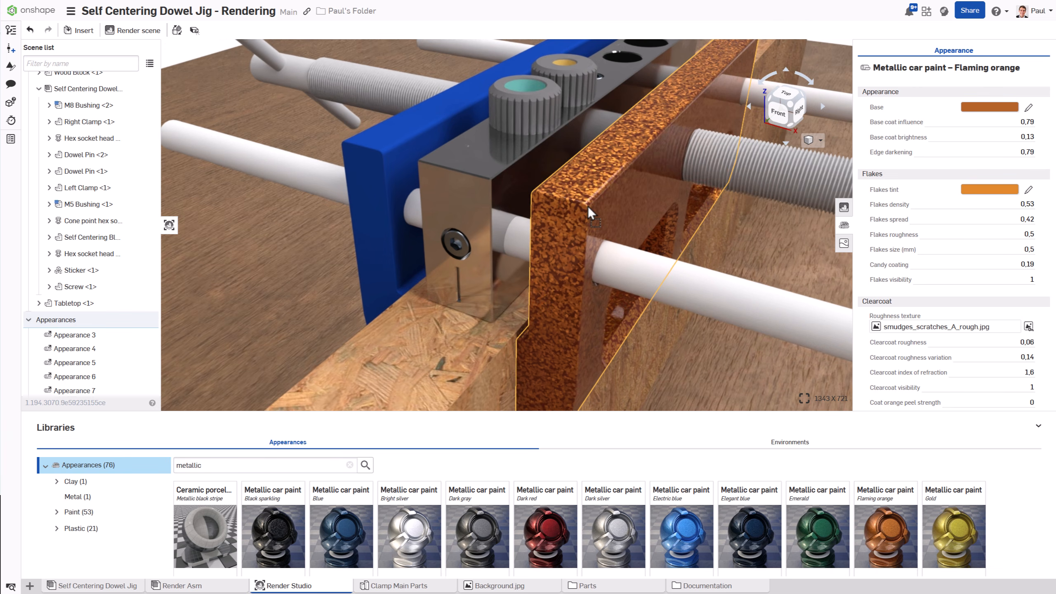
Copy the Metallic car paint – Flaming orange appearance from the right clamp and paste it onto the left clamp
{"action": "right_click", "coordinate": [588, 206]}
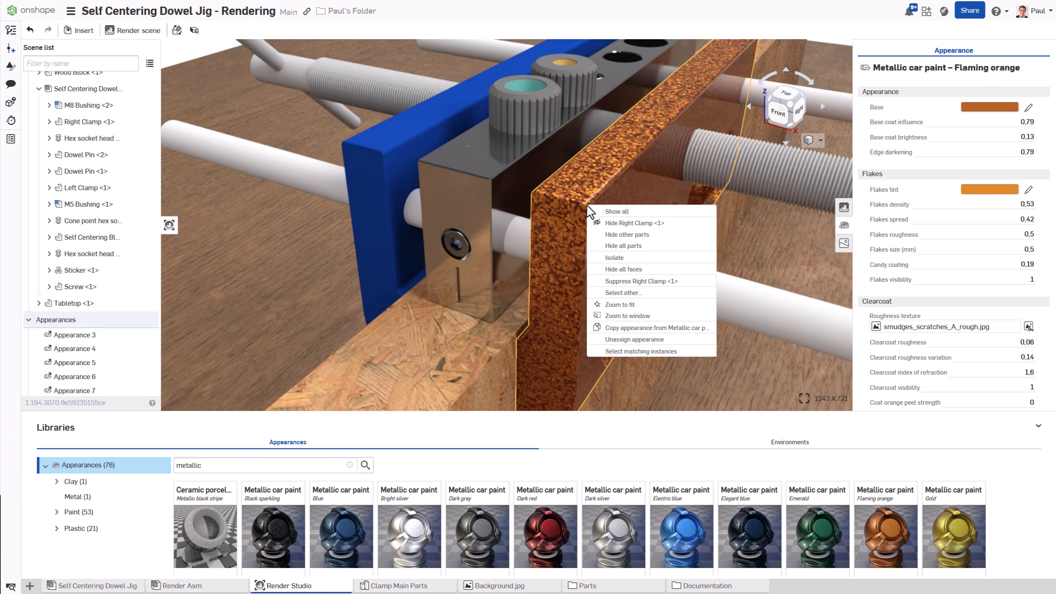
{"action": "left_click", "coordinate": [650, 330]}
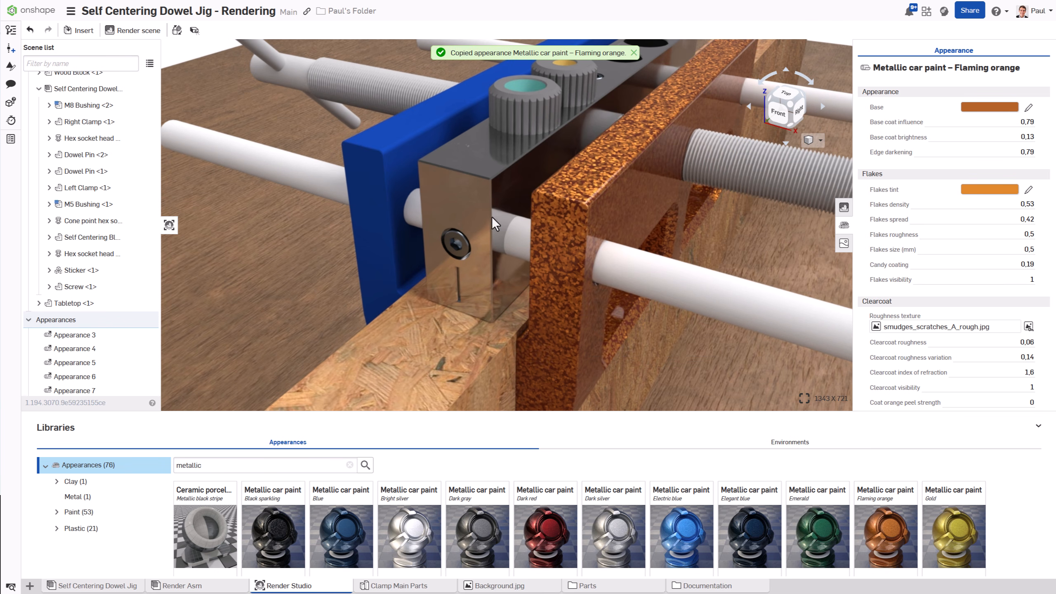
{"action": "right_click", "coordinate": [383, 152]}
{"action": "left_click", "coordinate": [446, 286]}
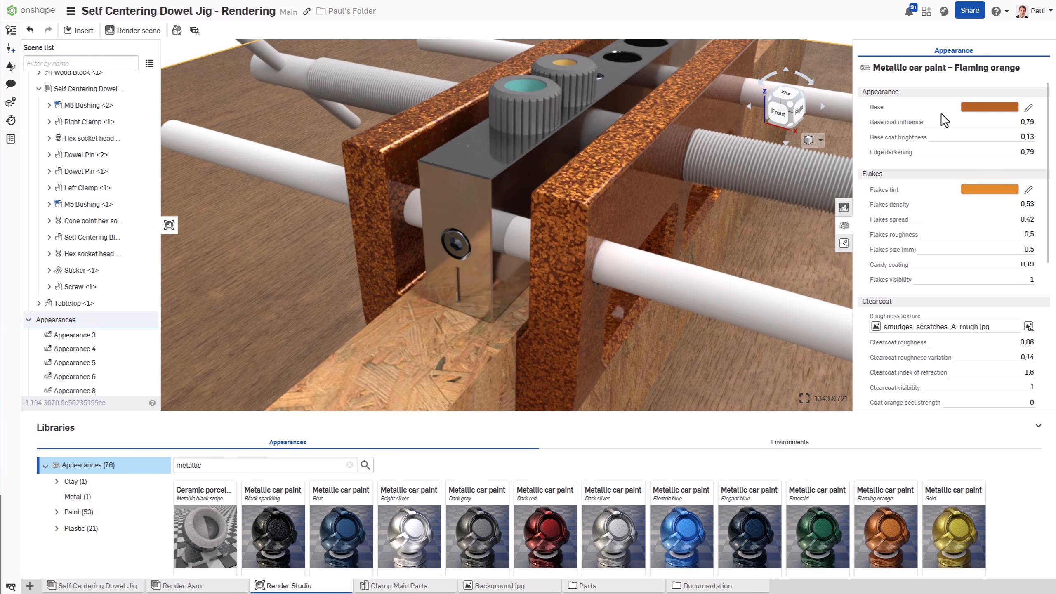
Set the flakes size of the Metallic car paint – Flaming orange appearance to 0,05 mm
{"action": "left_click", "coordinate": [938, 249]}
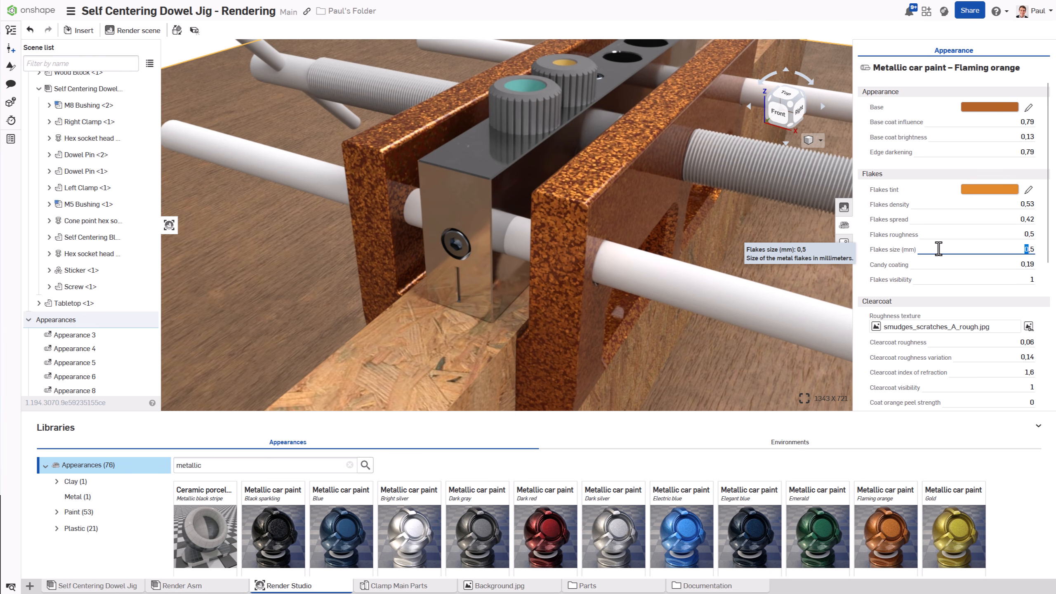
{"action": "triple_click", "coordinate": [939, 249]}
{"action": "type", "text": "0"}
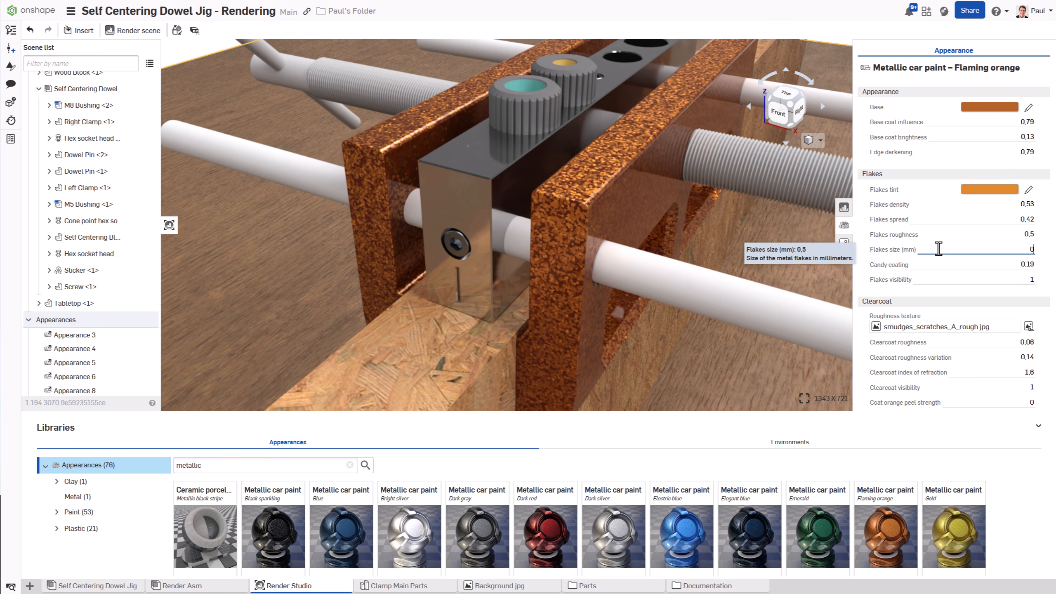
{"action": "type", "text": ".05"}
{"action": "key", "text": "Tab"}
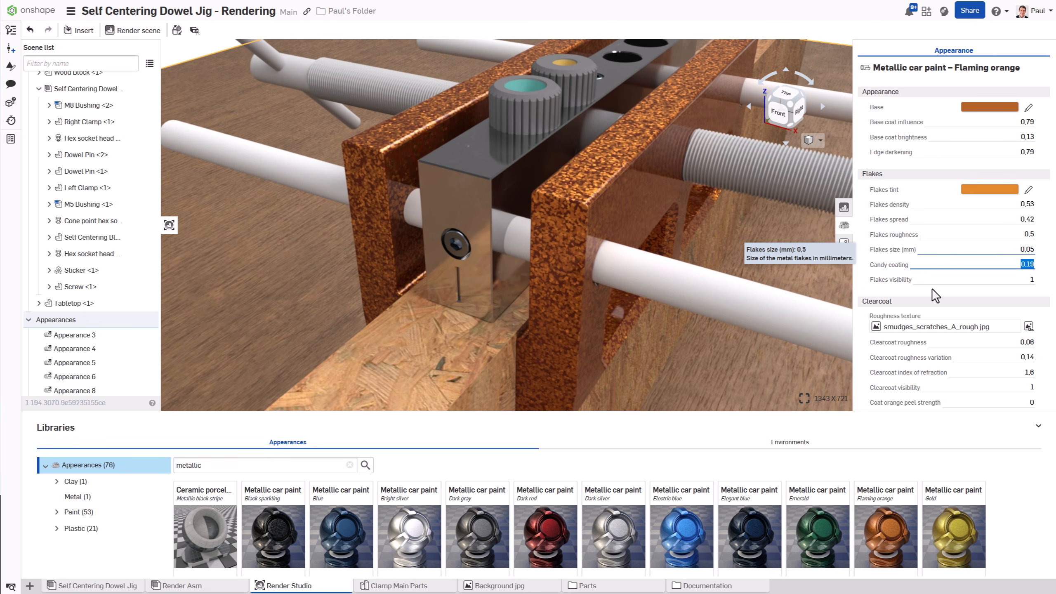
Set the texture scale of the Metallic car paint – Flaming orange appearance to 2,5 in both X and Y
{"action": "scroll", "coordinate": [935, 287], "scroll_direction": "down", "scroll_amount": 5}
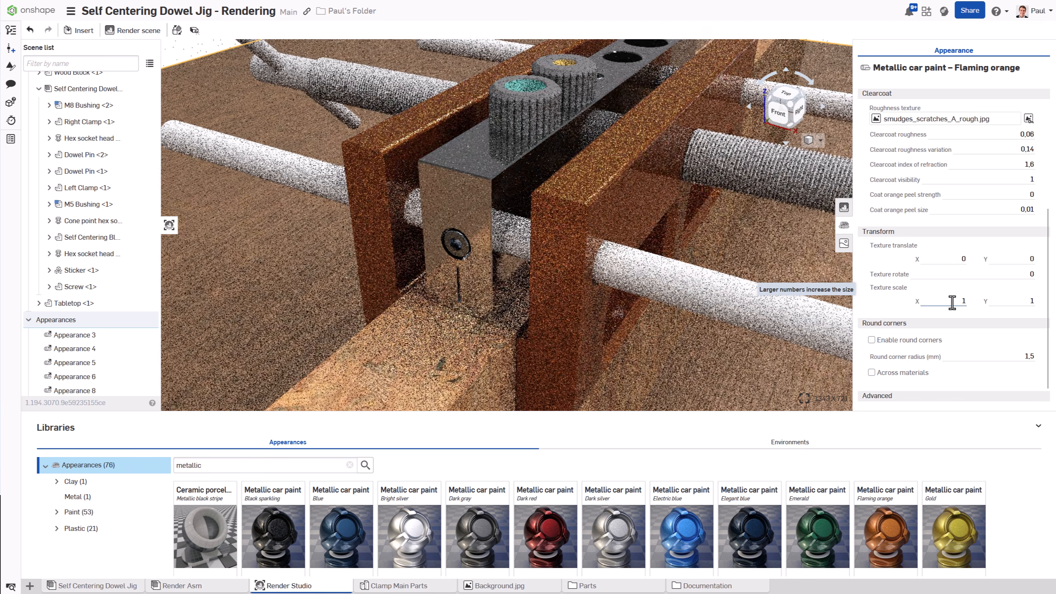
{"action": "left_click", "coordinate": [952, 301]}
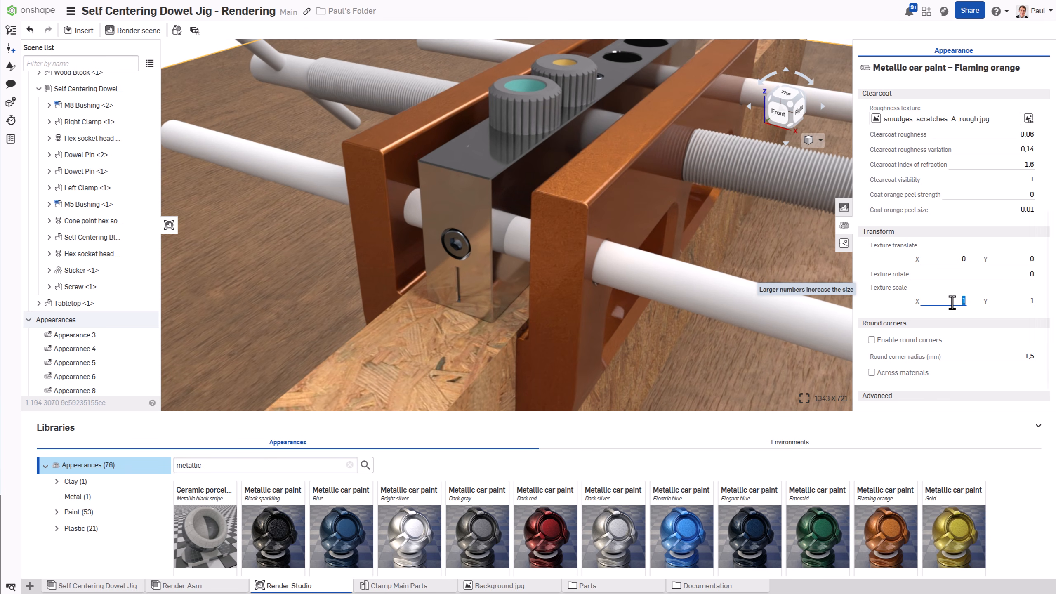
{"action": "type", "text": "2,5"}
{"action": "key", "text": "Tab"}
{"action": "type", "text": "2,5"}
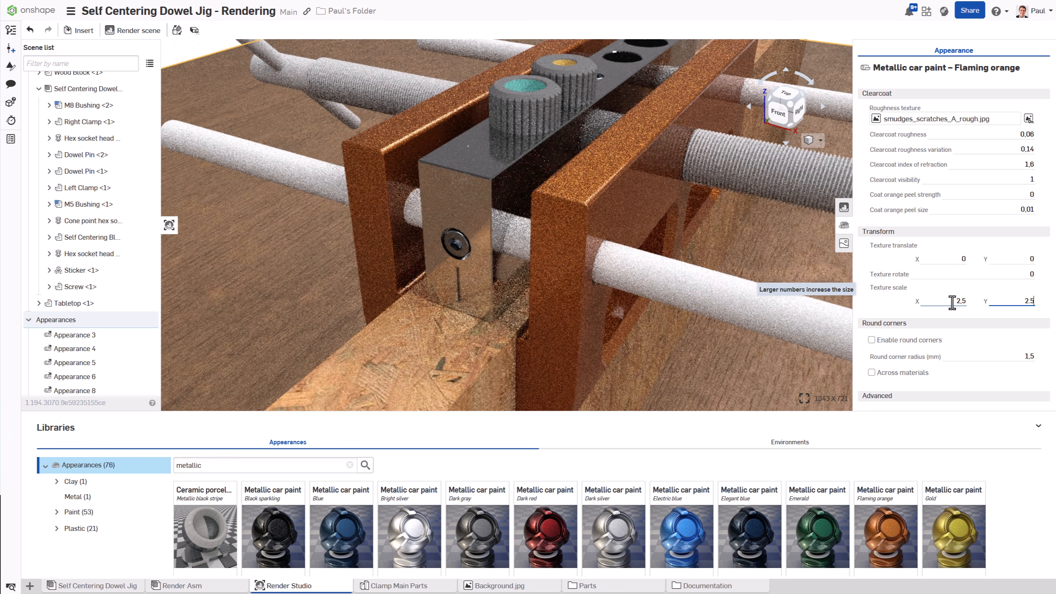
{"action": "key", "text": "Return"}
Apply the library appearance Aluminum – Anodized to the M8 and M5 bushings and clear their face appearances
{"action": "left_click", "coordinate": [349, 464]}
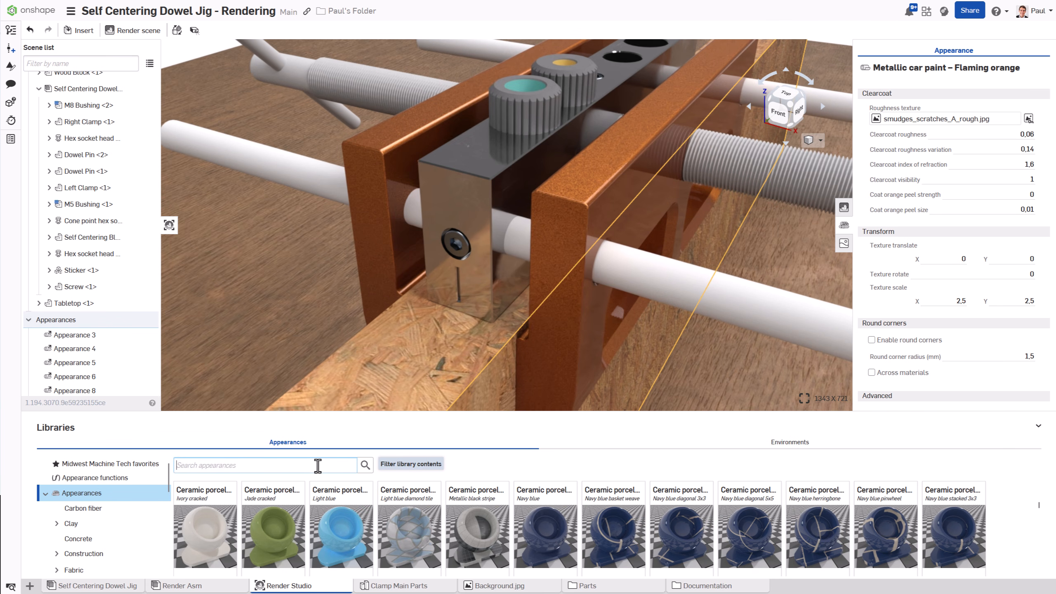
{"action": "type", "text": "anodized"}
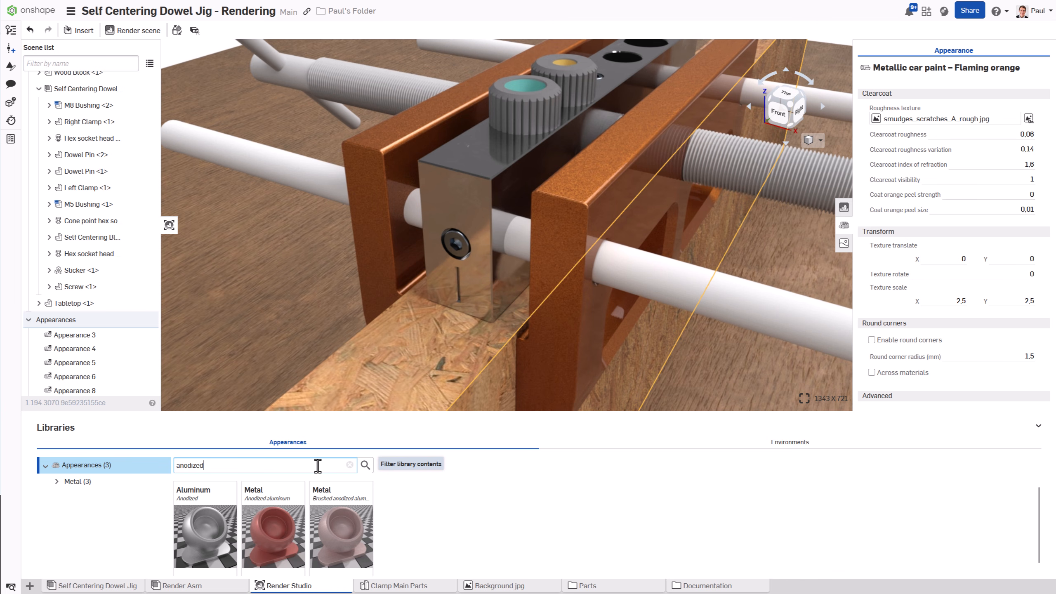
{"action": "scroll", "coordinate": [150, 247], "scroll_direction": "up", "scroll_amount": 1}
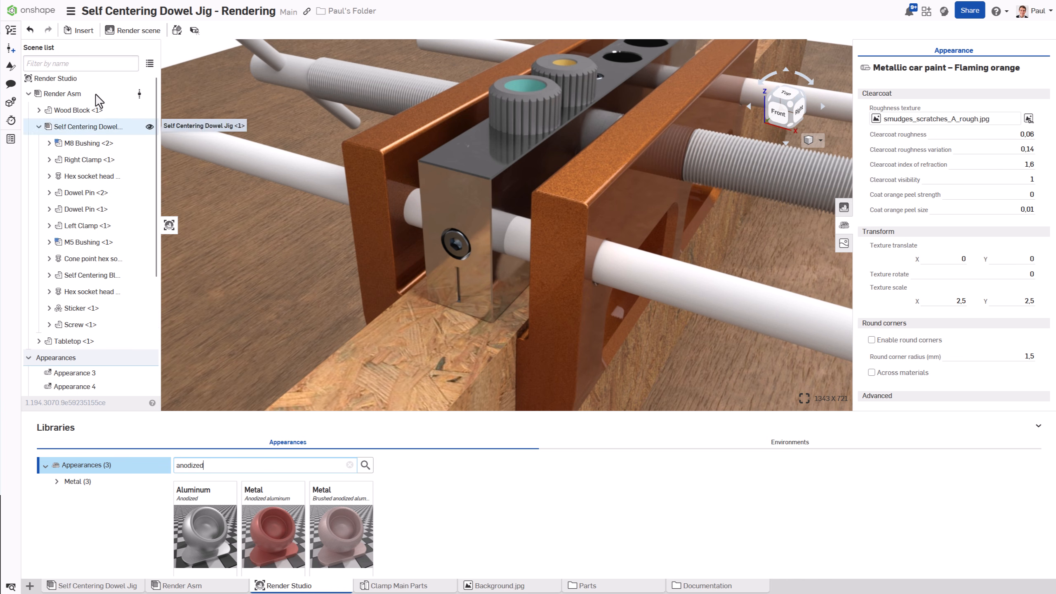
{"action": "left_click", "coordinate": [87, 62]}
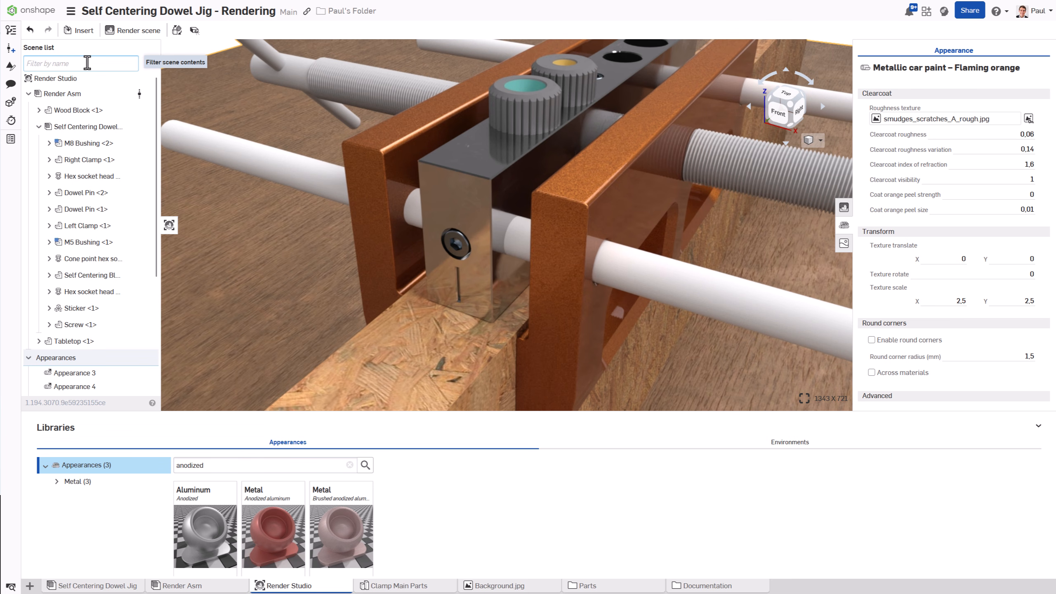
{"action": "type", "text": "Bu"}
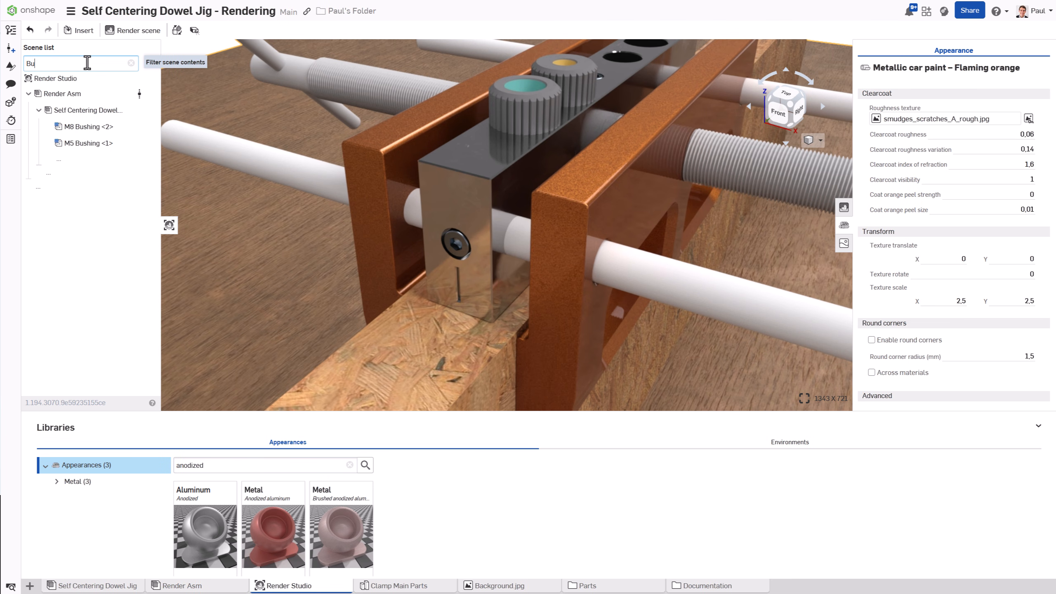
{"action": "left_click", "coordinate": [79, 126]}
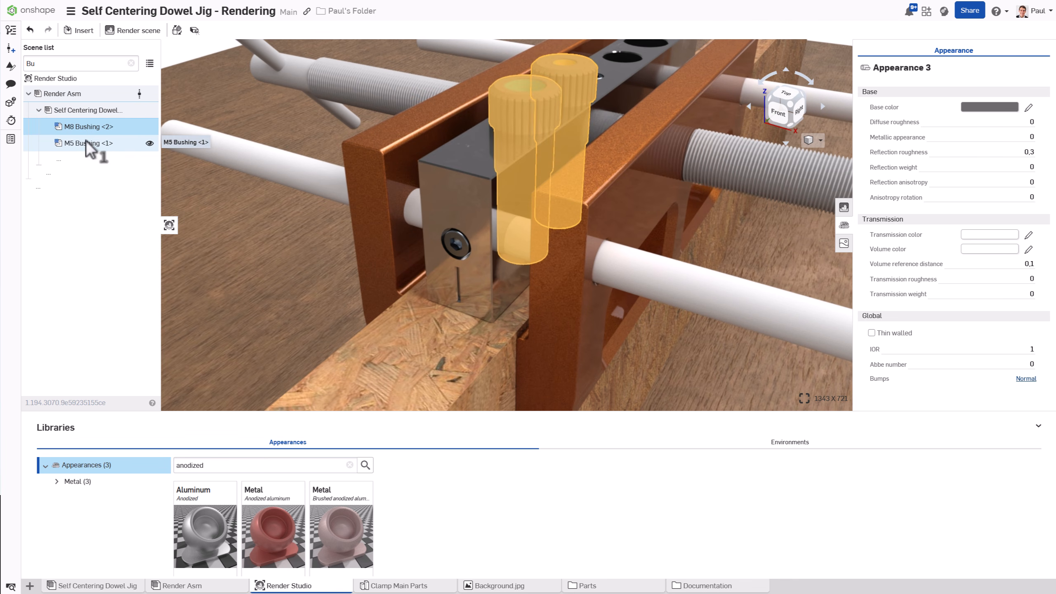
{"action": "left_click", "coordinate": [88, 143]}
{"action": "right_click", "coordinate": [208, 525]}
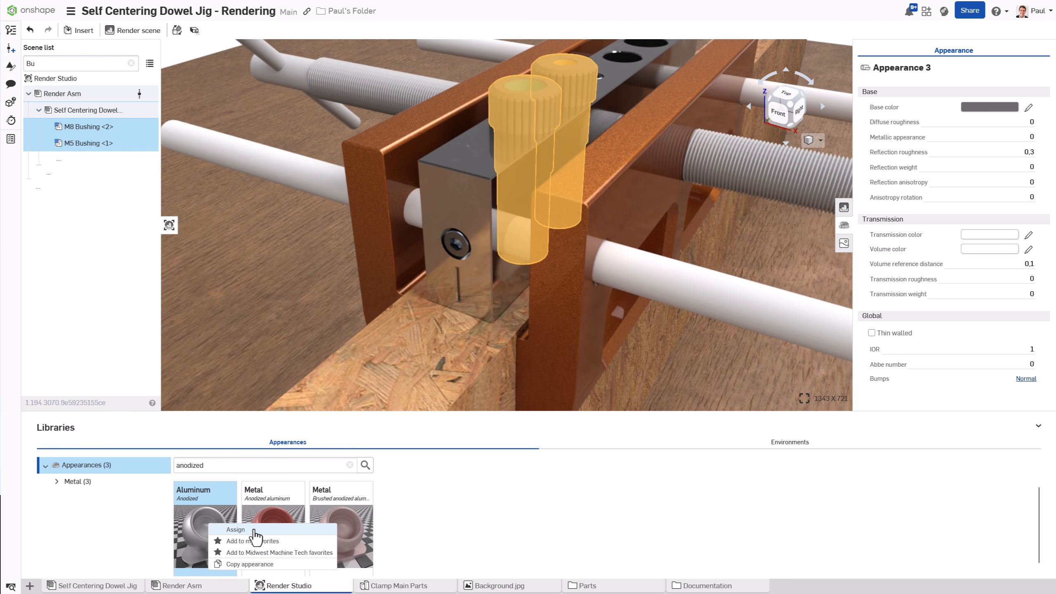
{"action": "left_click", "coordinate": [235, 530]}
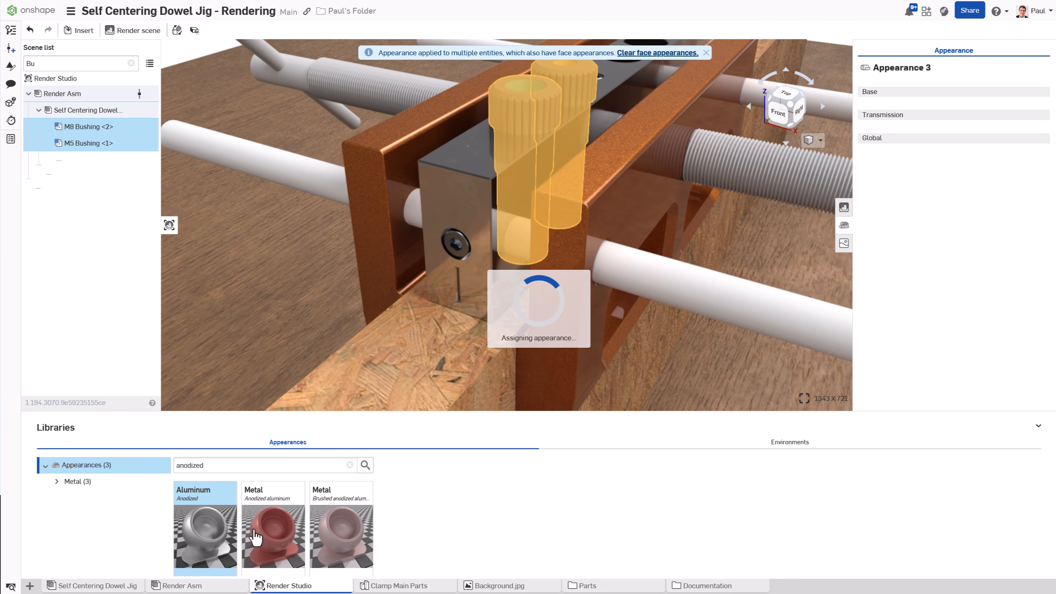
{"action": "left_click", "coordinate": [656, 54]}
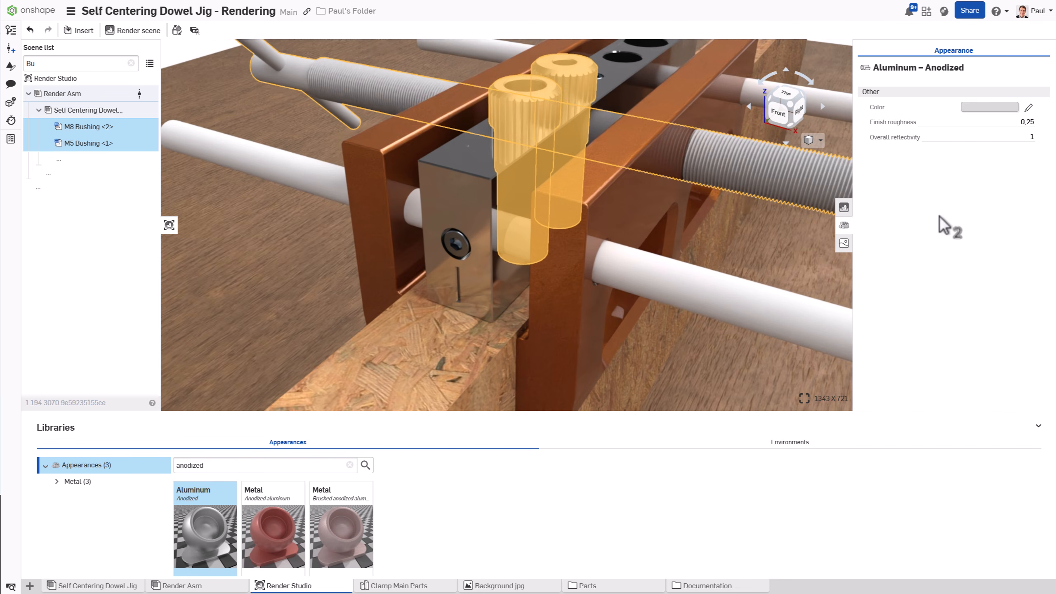
{"action": "key", "text": "Escape"}
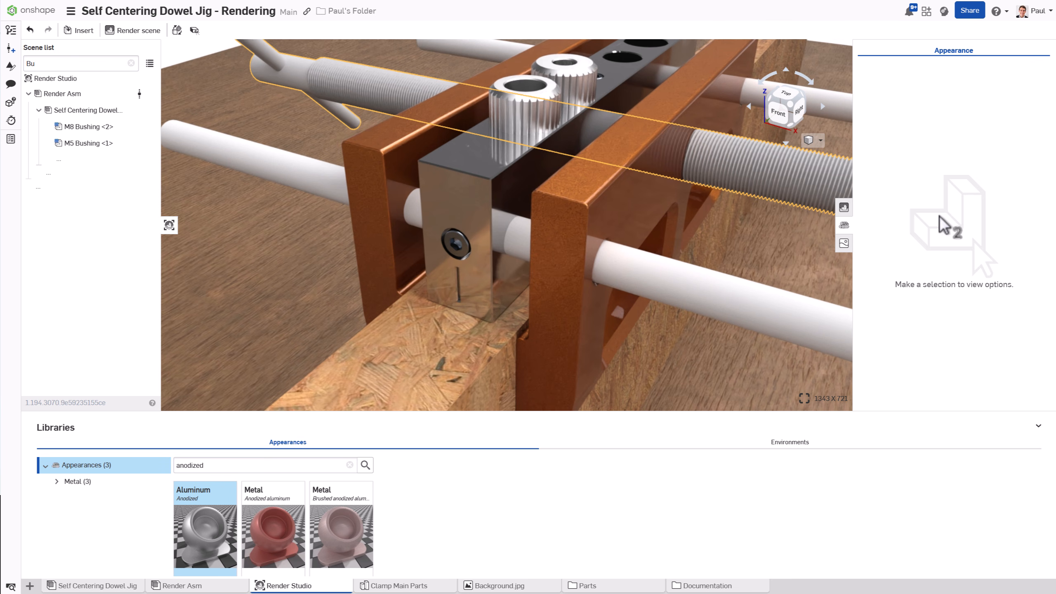
Change the color of the Aluminum – Anodized appearance to blue #2C6796
{"action": "left_click", "coordinate": [130, 63]}
{"action": "scroll", "coordinate": [158, 167], "scroll_direction": "down", "scroll_amount": 3}
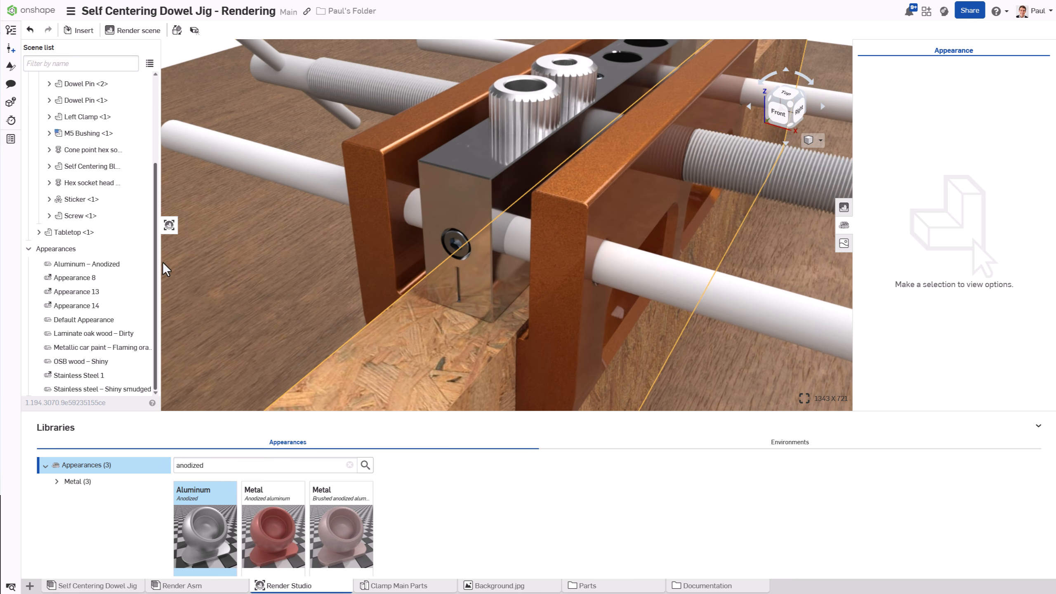
{"action": "left_click", "coordinate": [129, 265]}
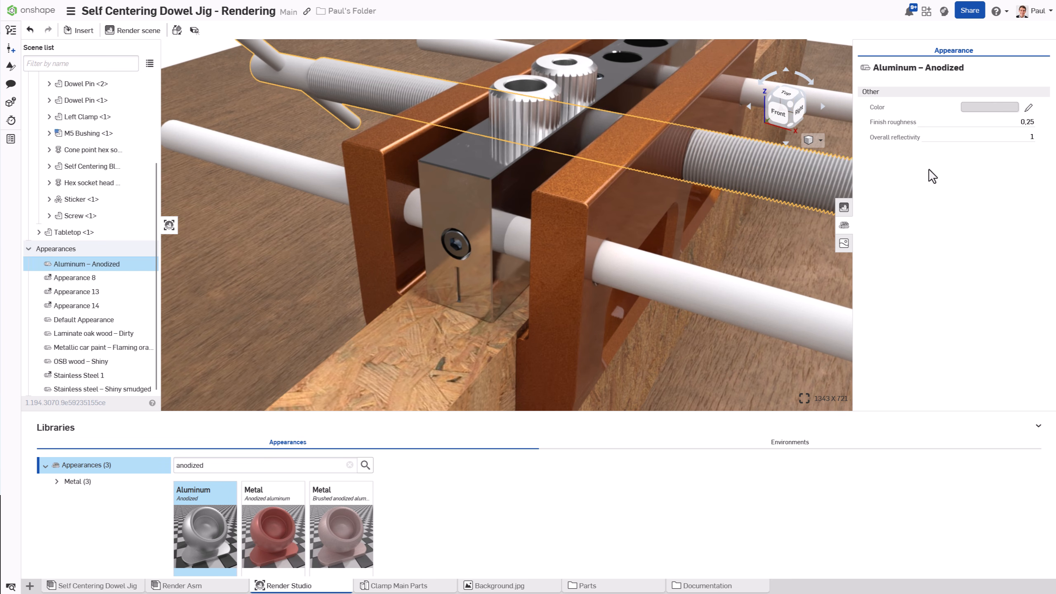
{"action": "left_click", "coordinate": [1028, 108]}
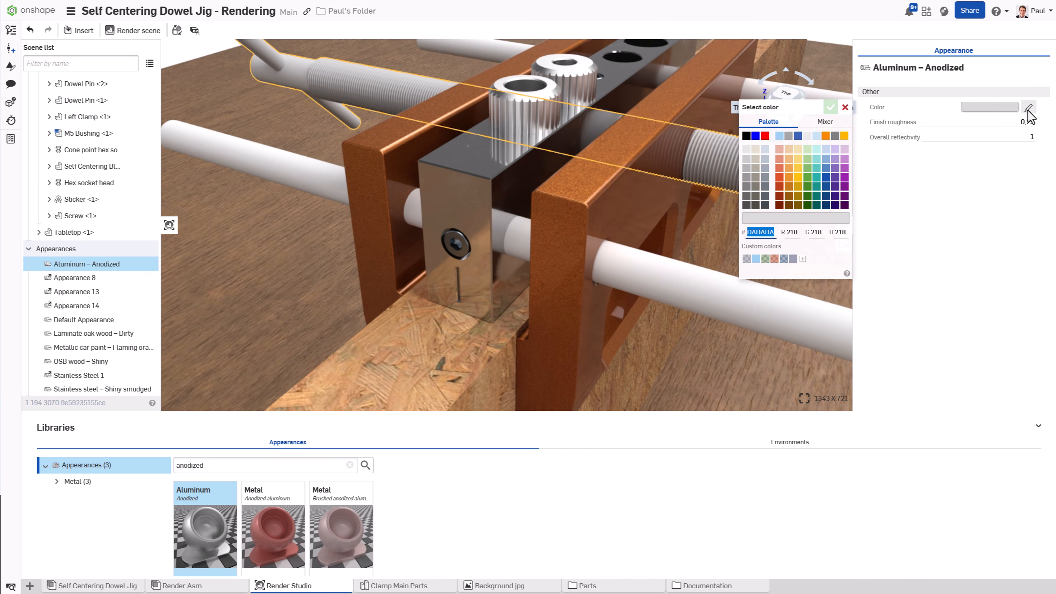
{"action": "left_click", "coordinate": [827, 127]}
{"action": "left_click_drag", "start_coordinate": [830, 134], "coordinate": [836, 172]}
{"action": "left_click", "coordinate": [799, 171]}
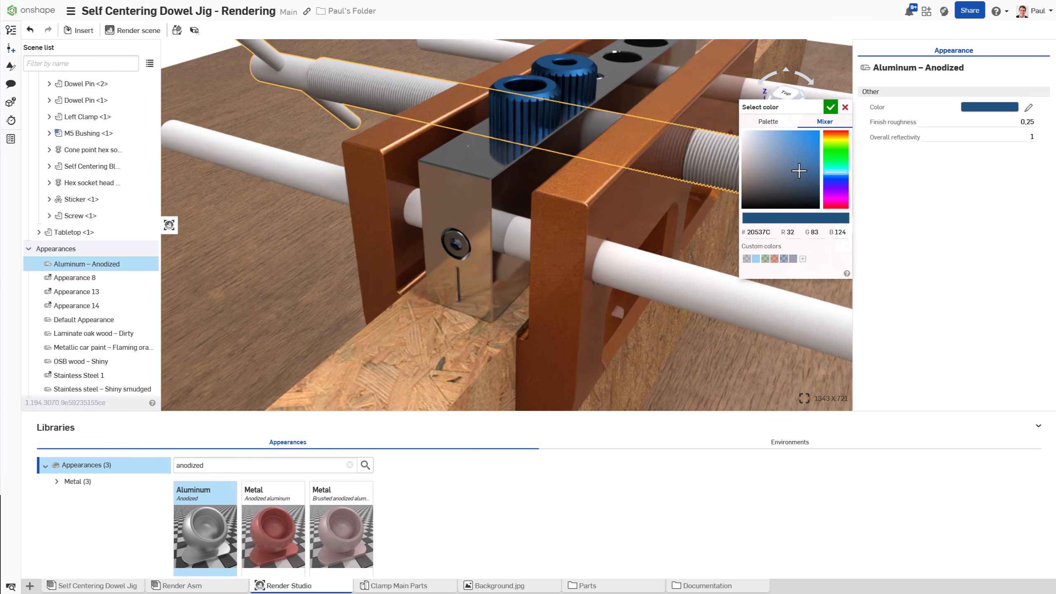
{"action": "left_click", "coordinate": [796, 163]}
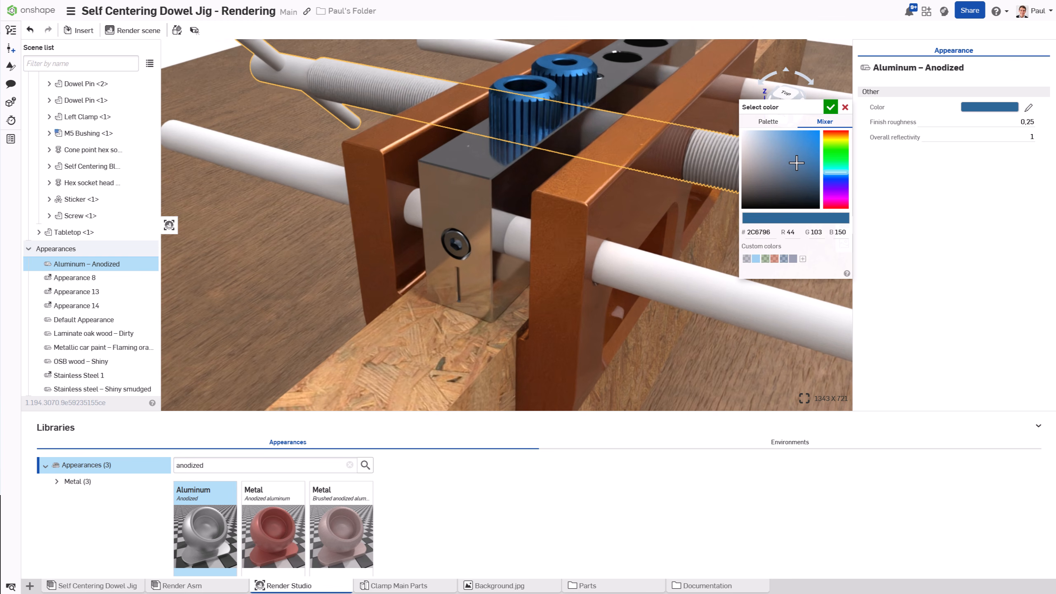
{"action": "left_click", "coordinate": [829, 109]}
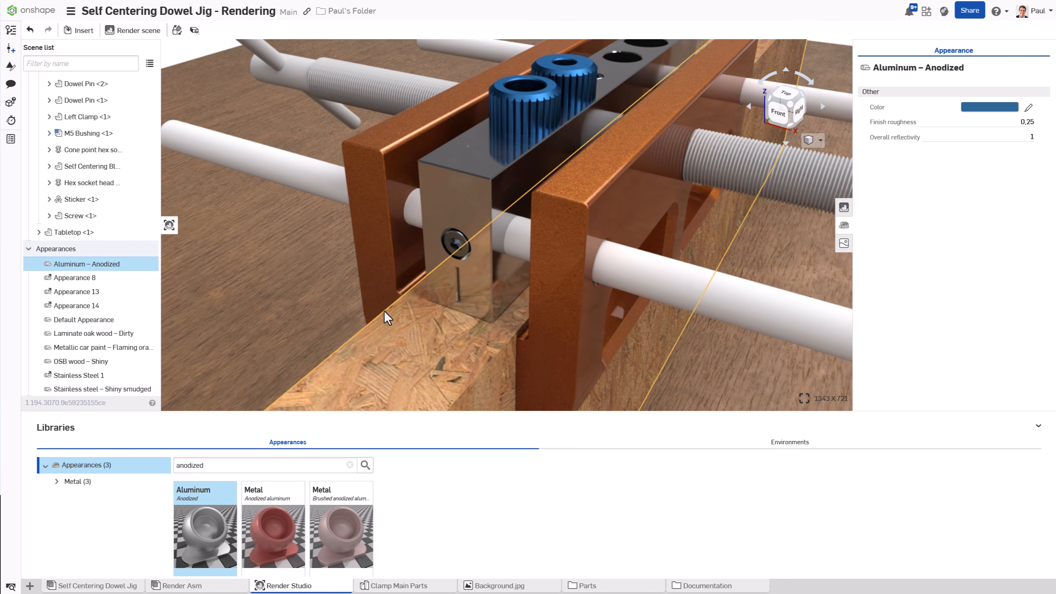
Search the appearance library for alu and apply Aluminum – Glossy fingerprints to both dowel pins and the screw
{"action": "scroll", "coordinate": [384, 311], "scroll_direction": "up", "scroll_amount": 3}
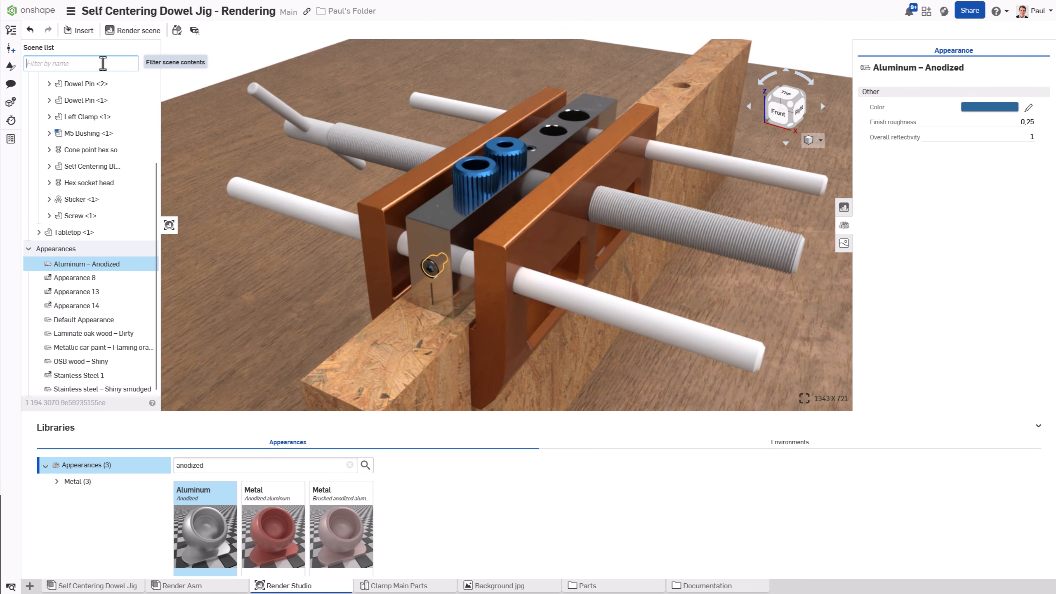
{"action": "left_click", "coordinate": [103, 64]}
{"action": "type", "text": "pin"}
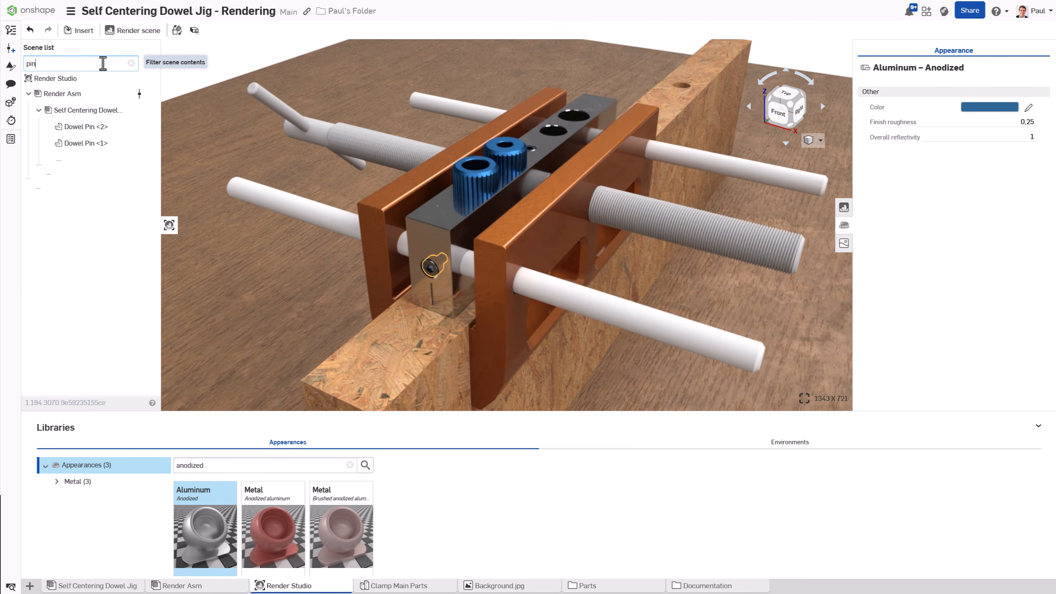
{"action": "left_click", "coordinate": [86, 127]}
{"action": "left_click", "coordinate": [85, 142], "text": "shift"}
{"action": "left_click", "coordinate": [131, 63]}
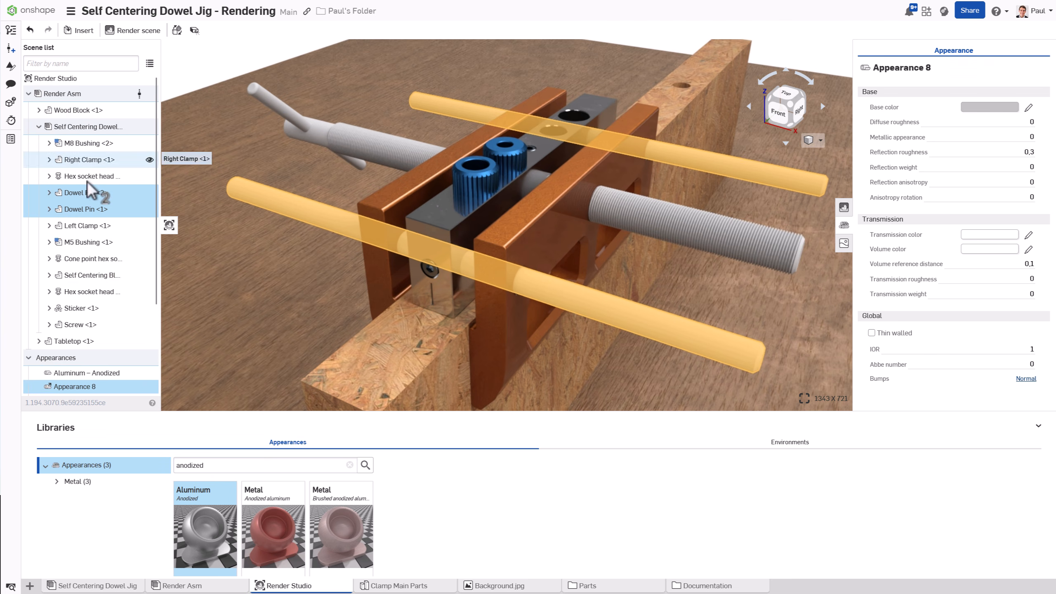
{"action": "left_click_drag", "start_coordinate": [92, 282], "coordinate": [85, 332]}
{"action": "double_click", "coordinate": [282, 464]}
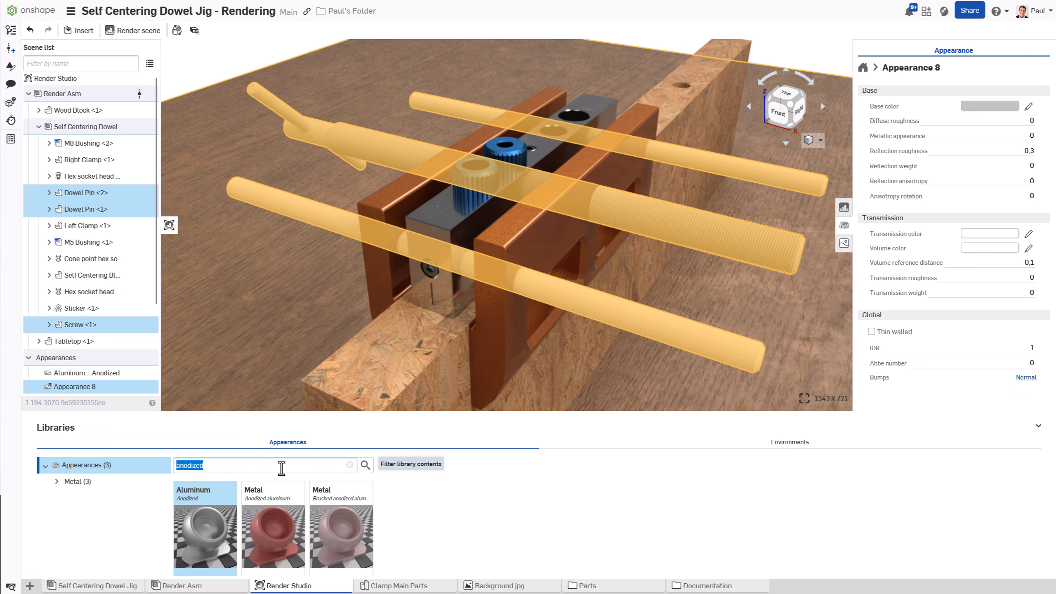
{"action": "type", "text": "alu"}
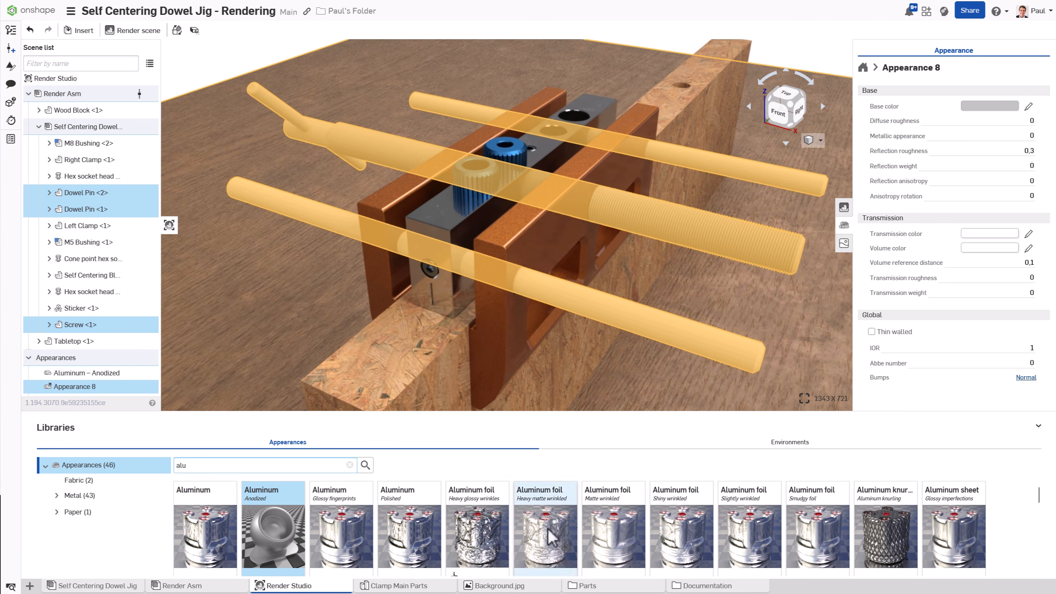
{"action": "scroll", "coordinate": [780, 543], "scroll_direction": "down", "scroll_amount": 3}
{"action": "scroll", "coordinate": [665, 541], "scroll_direction": "up", "scroll_amount": 3}
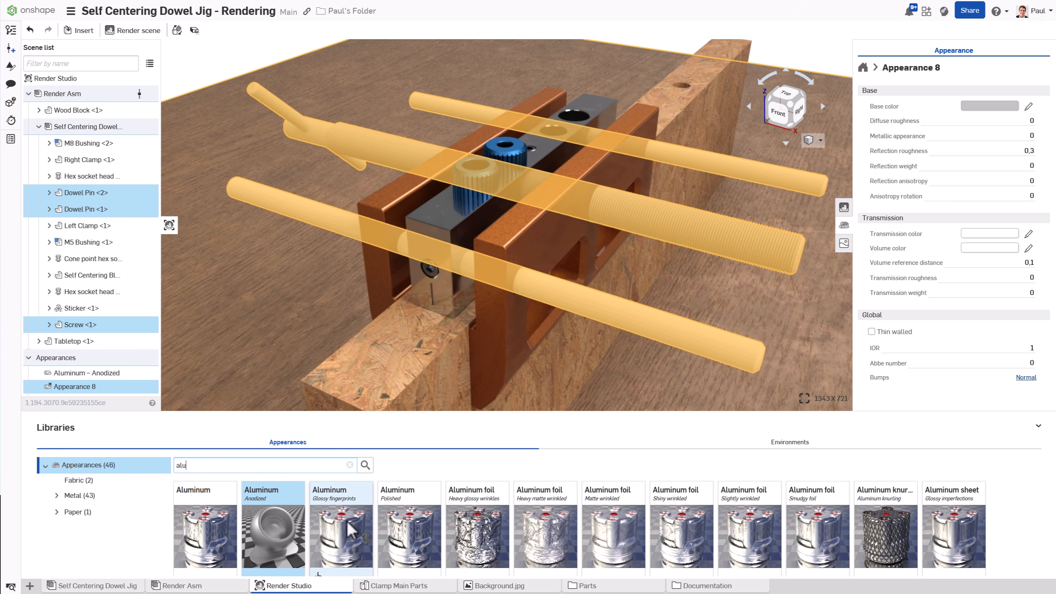
{"action": "right_click", "coordinate": [349, 526]}
{"action": "left_click", "coordinate": [374, 535]}
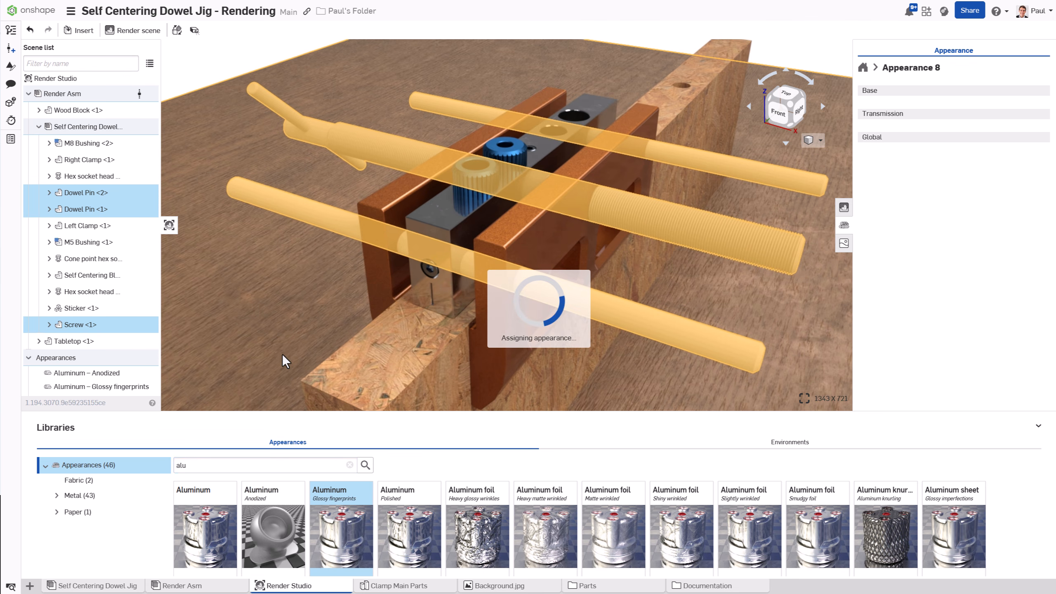
{"action": "key", "text": "Escape"}
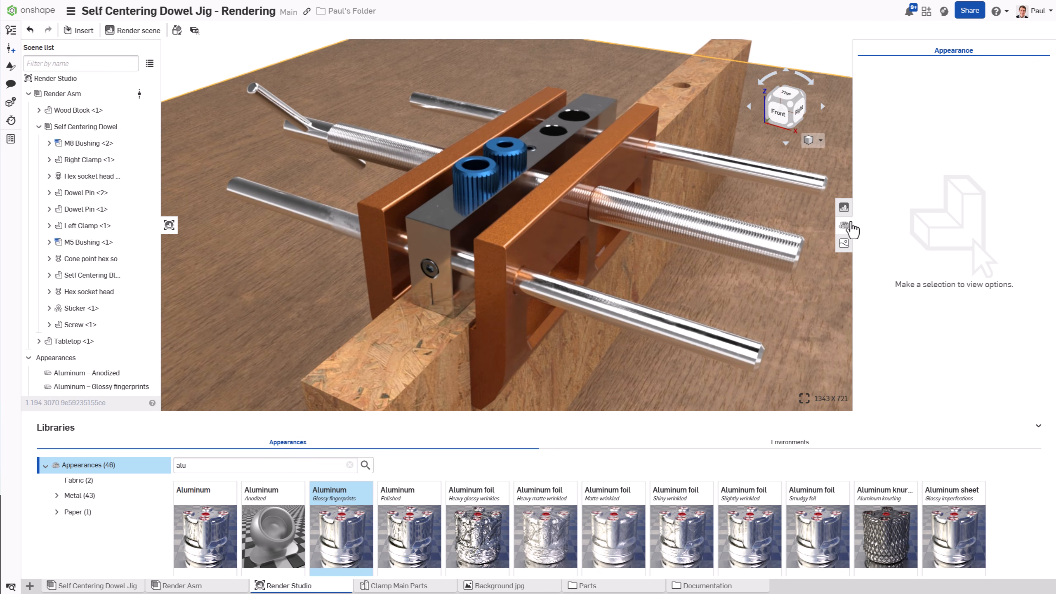
Hide the appearance properties and apply the lighting of the Ahornsteig environment from the environment library to the scene
{"action": "left_click", "coordinate": [844, 225]}
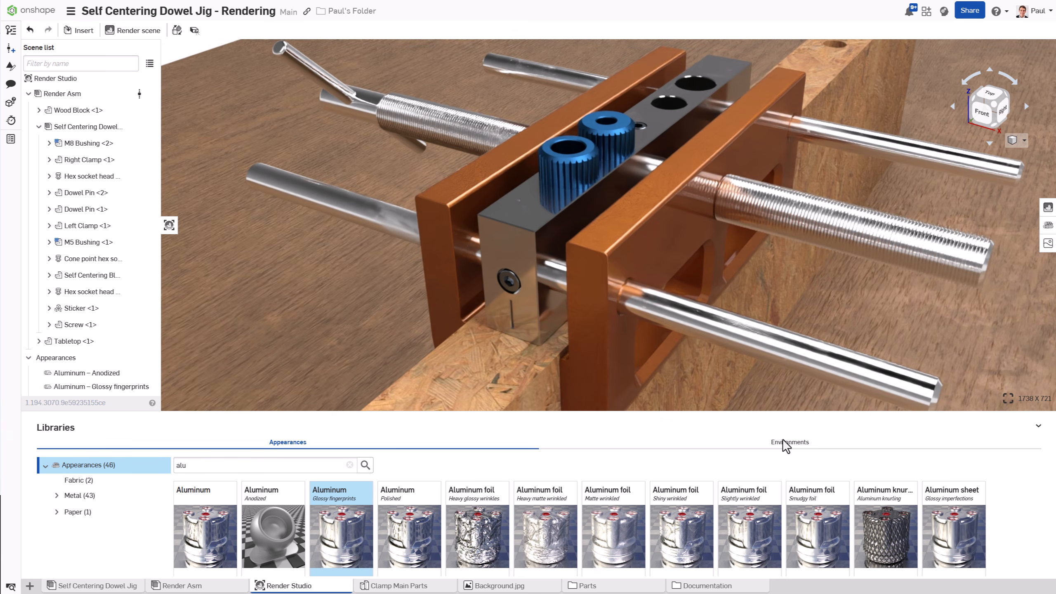
{"action": "left_click", "coordinate": [790, 444]}
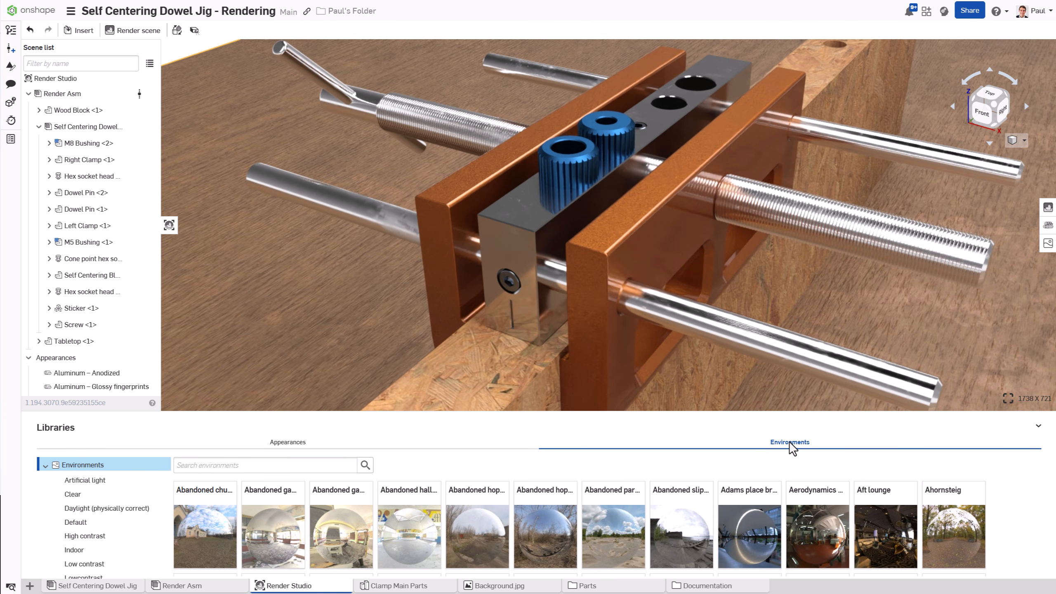
{"action": "scroll", "coordinate": [757, 536], "scroll_direction": "down", "scroll_amount": 10}
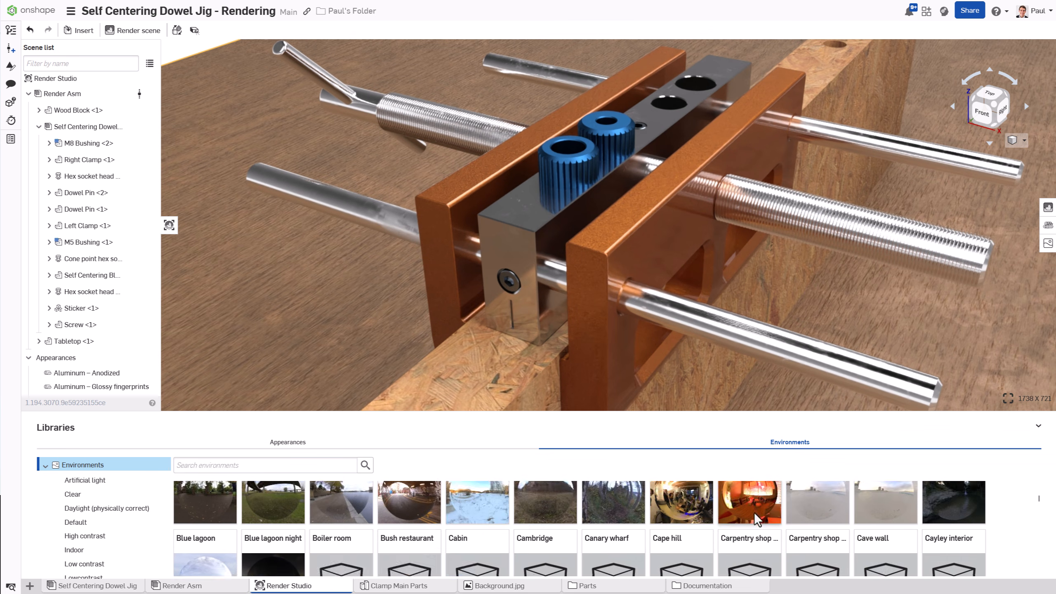
{"action": "scroll", "coordinate": [750, 525], "scroll_direction": "down", "scroll_amount": 10}
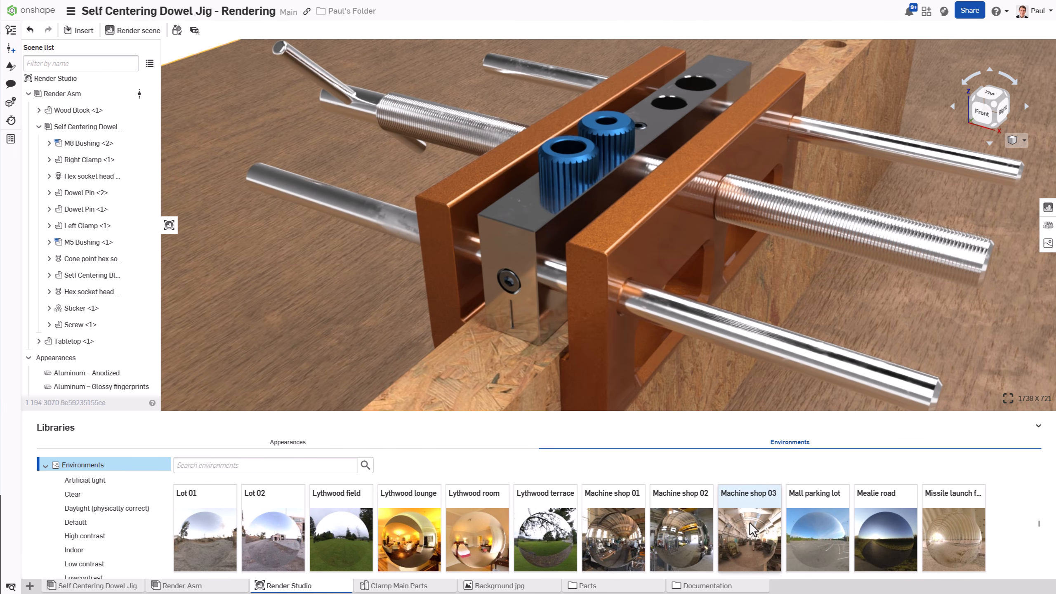
{"action": "scroll", "coordinate": [752, 530], "scroll_direction": "up", "scroll_amount": 20}
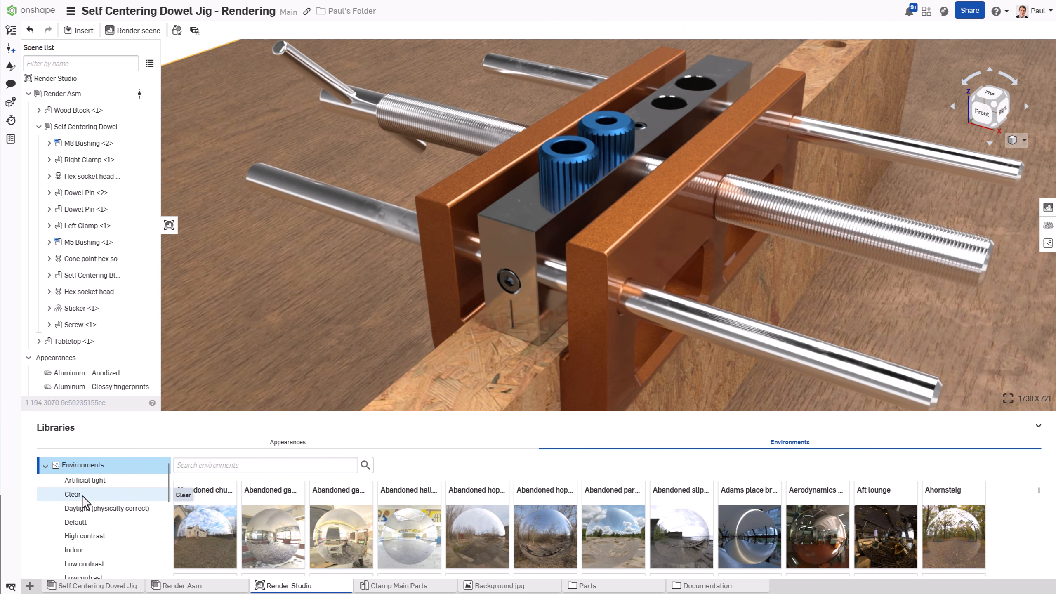
{"action": "scroll", "coordinate": [85, 503], "scroll_direction": "down", "scroll_amount": 2}
{"action": "scroll", "coordinate": [87, 539], "scroll_direction": "up", "scroll_amount": 3}
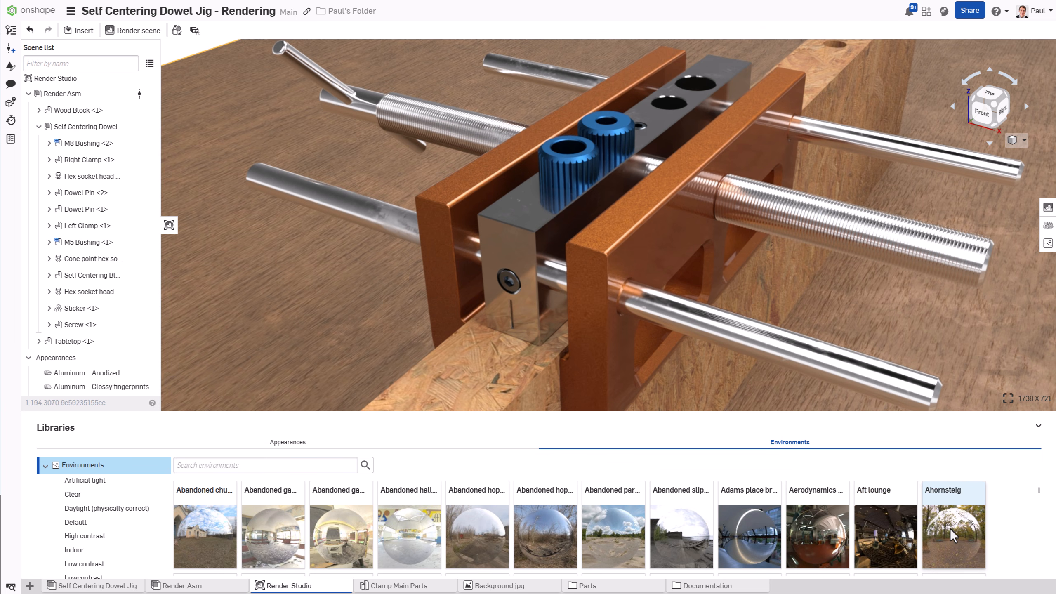
{"action": "left_click_drag", "start_coordinate": [952, 536], "coordinate": [843, 312]}
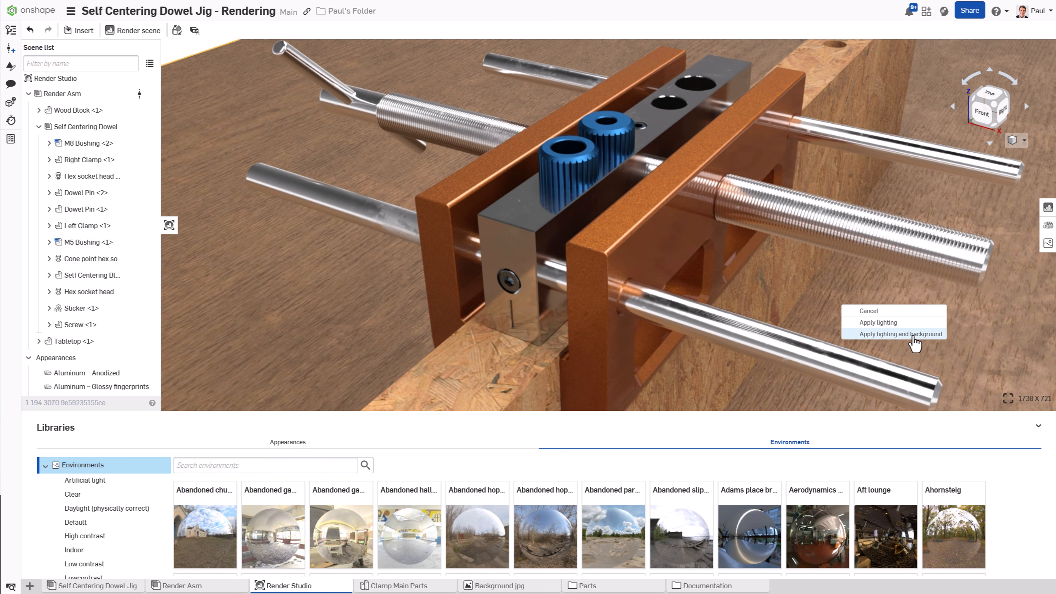
{"action": "left_click", "coordinate": [910, 325]}
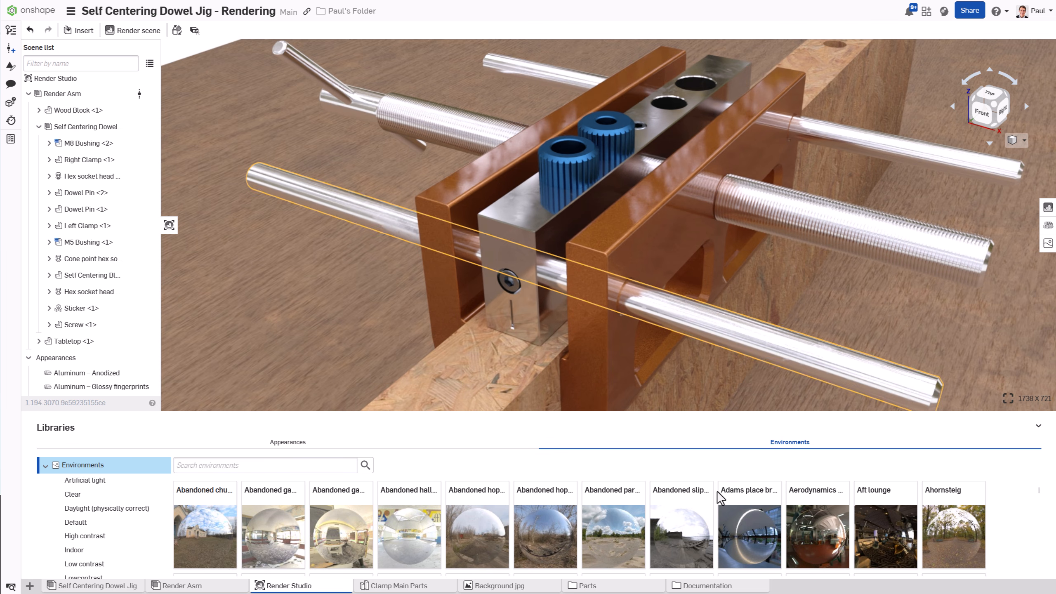
Browse the environment library and try the lighting of the Canary wharf environment on the scene
{"action": "scroll", "coordinate": [711, 505], "scroll_direction": "down", "scroll_amount": 3}
{"action": "scroll", "coordinate": [711, 506], "scroll_direction": "down", "scroll_amount": 2}
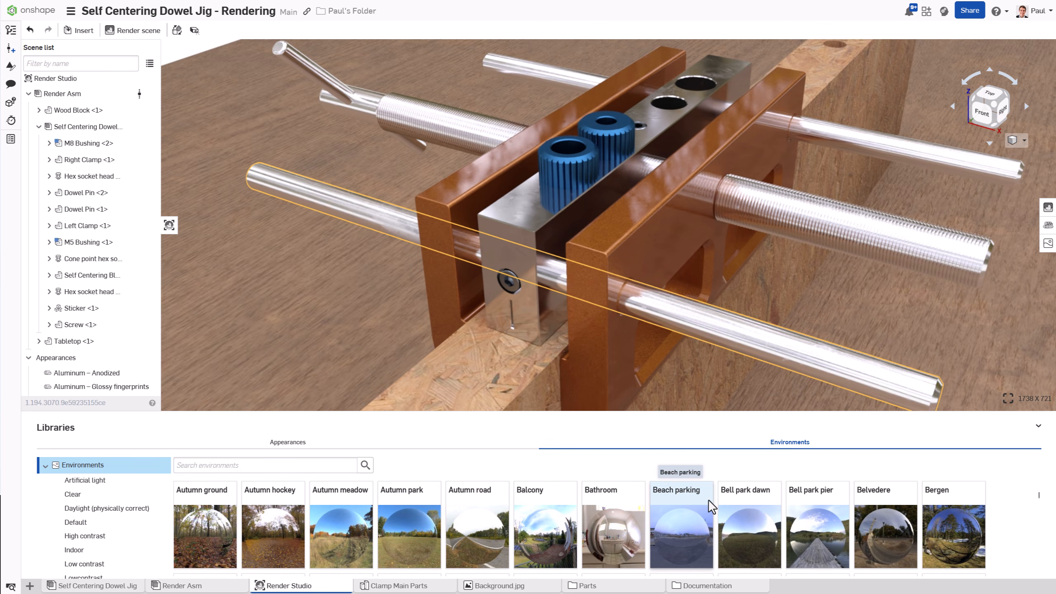
{"action": "scroll", "coordinate": [711, 505], "scroll_direction": "down", "scroll_amount": 2}
{"action": "scroll", "coordinate": [711, 505], "scroll_direction": "down", "scroll_amount": 2}
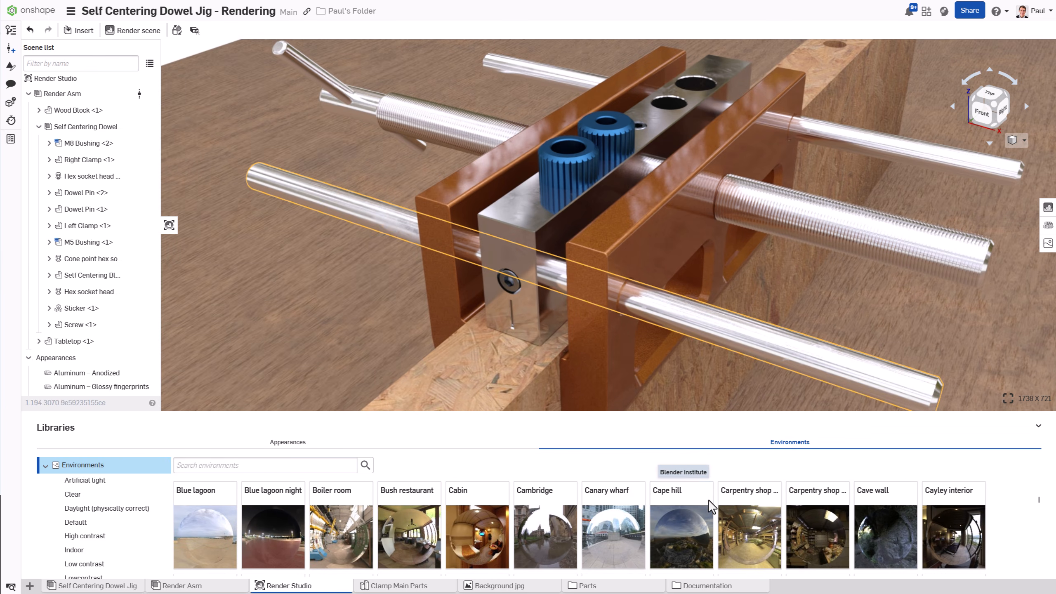
{"action": "left_click", "coordinate": [615, 520]}
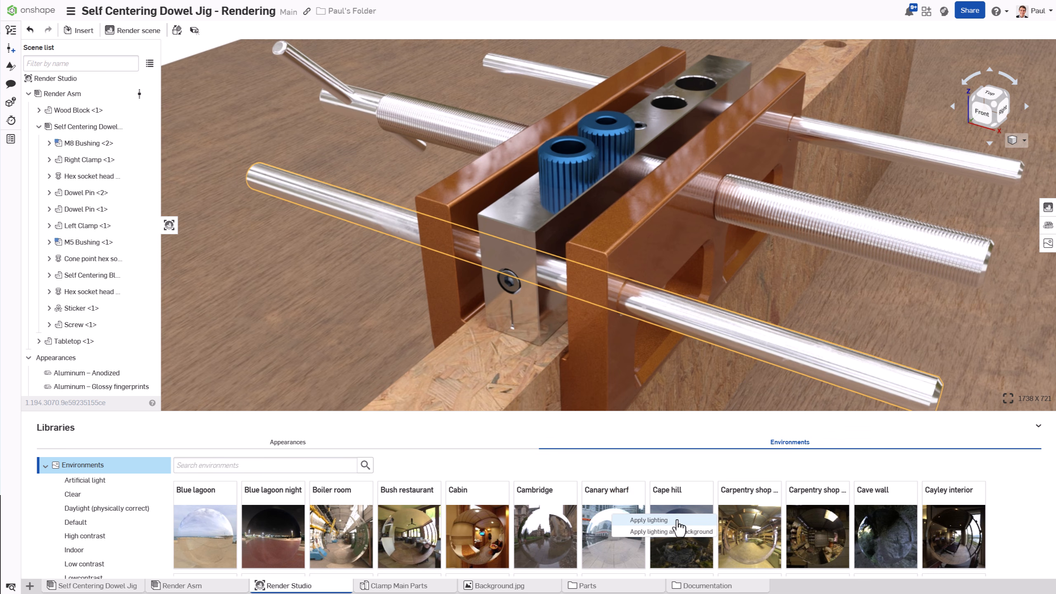
{"action": "left_click", "coordinate": [677, 521]}
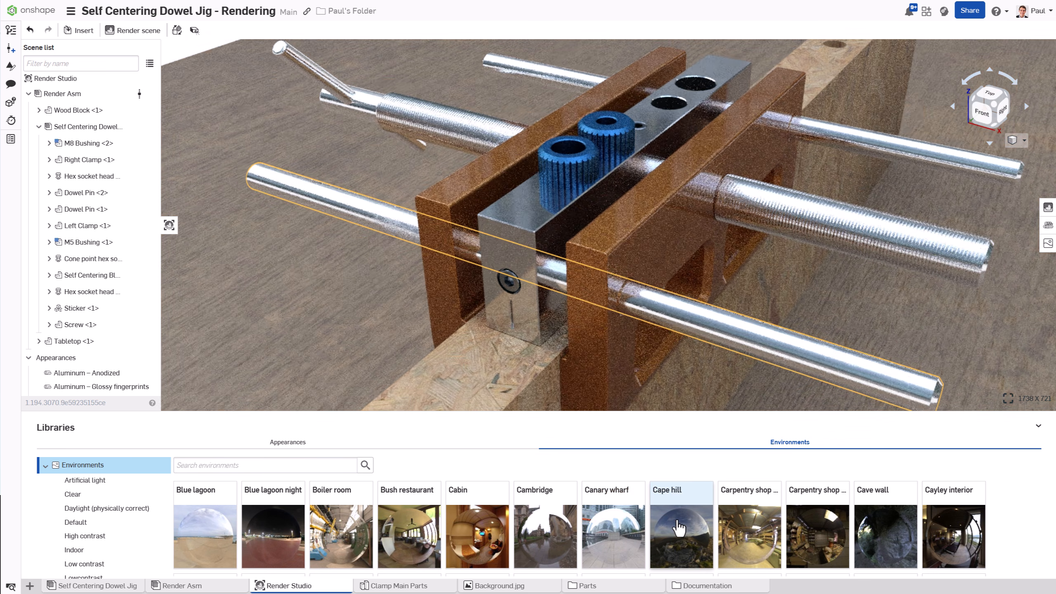
Apply the lighting of the Cambridge environment to the scene and set its lighting intensity to 60000
{"action": "left_click", "coordinate": [553, 522]}
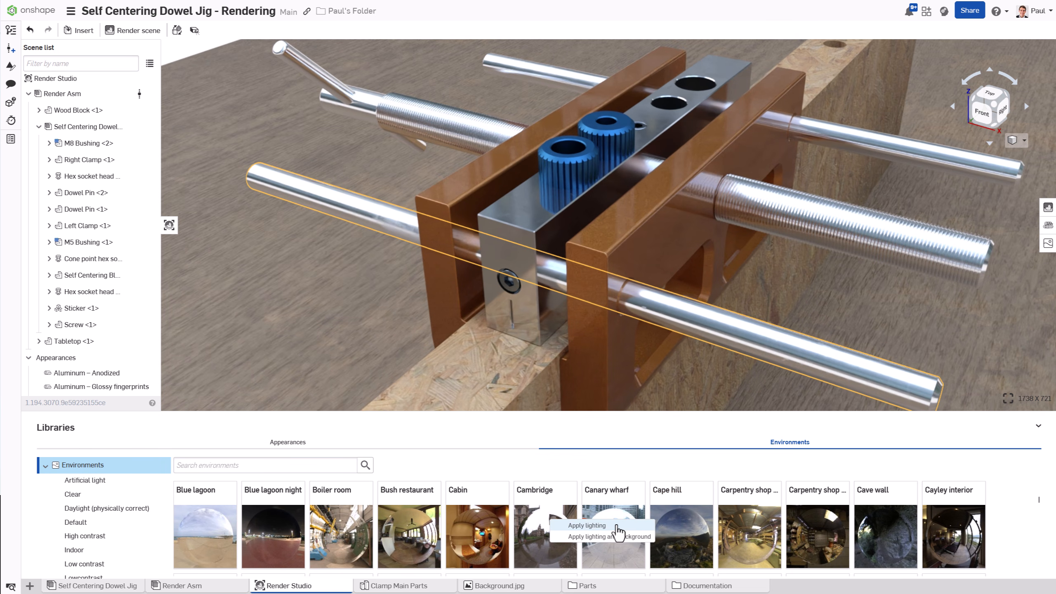
{"action": "left_click", "coordinate": [617, 526]}
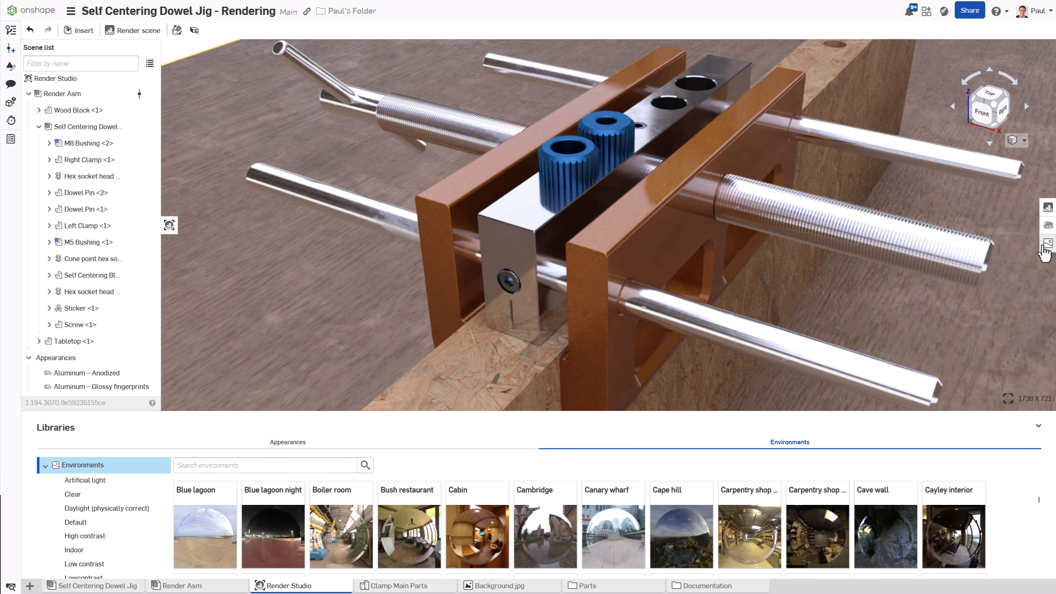
{"action": "left_click", "coordinate": [1047, 244]}
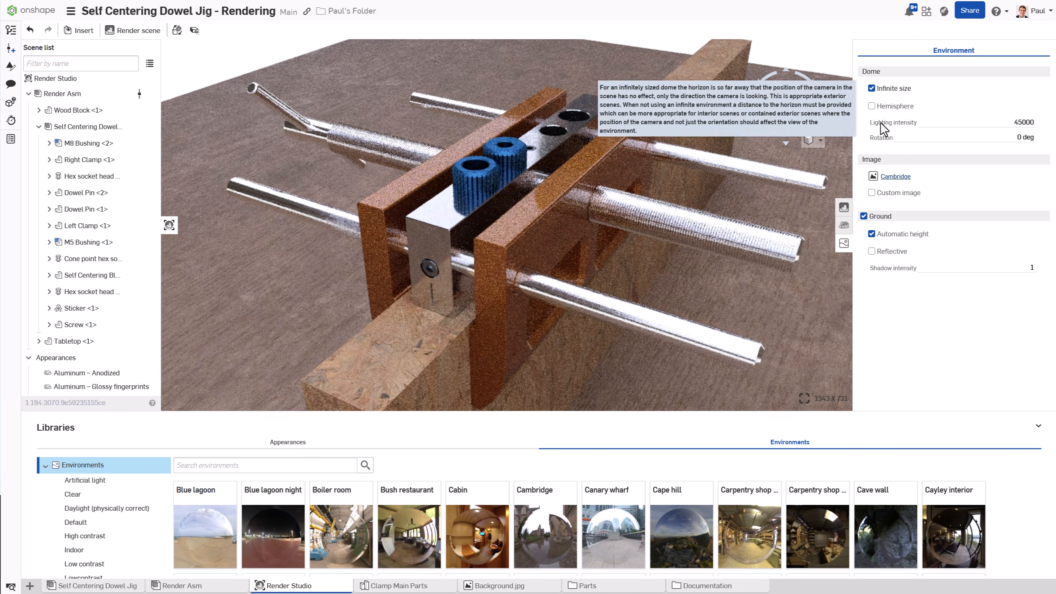
{"action": "left_click", "coordinate": [973, 123]}
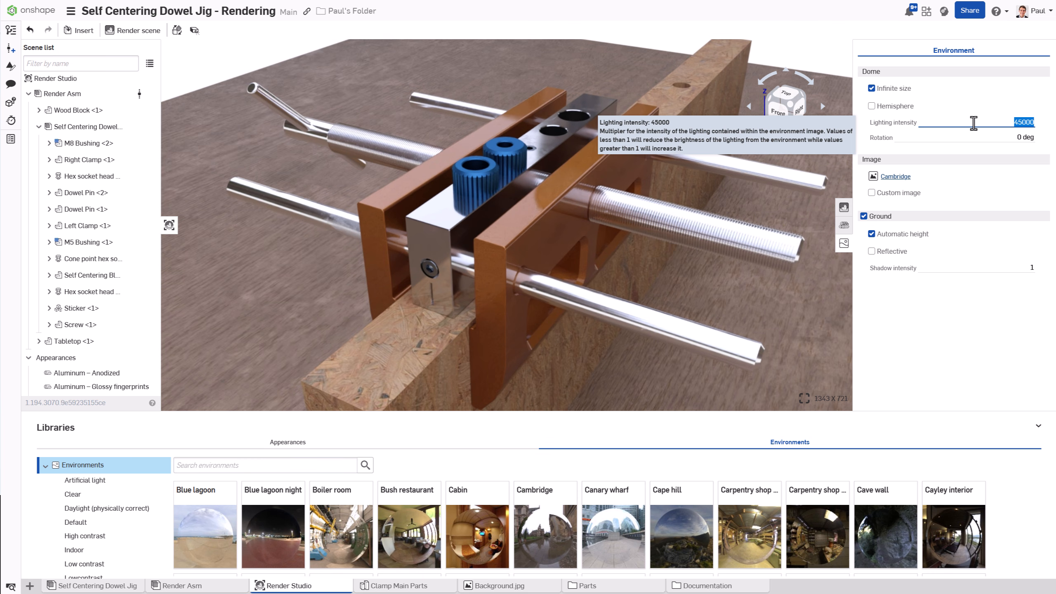
{"action": "type", "text": "60000"}
{"action": "key", "text": "Return"}
{"action": "left_click", "coordinate": [948, 303]}
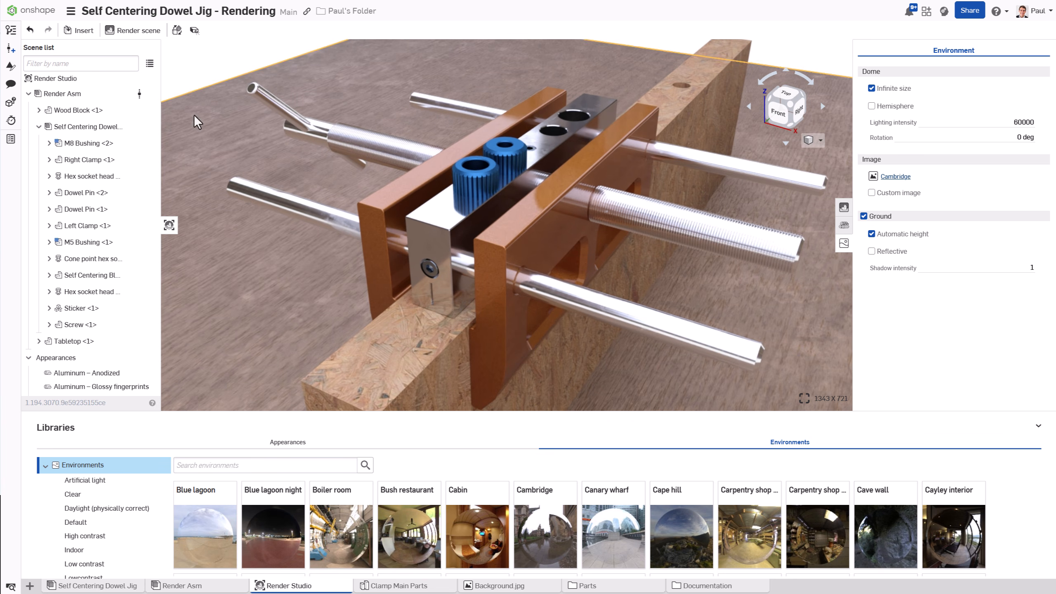
Set the tessellation quality of the Render Asm assembly to Very fine
{"action": "right_click", "coordinate": [71, 99]}
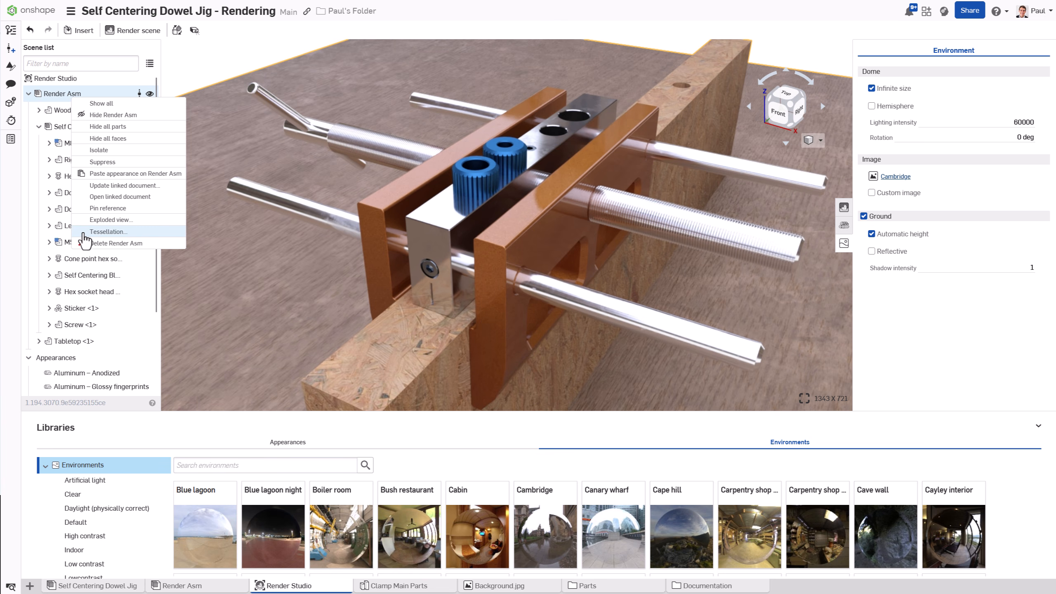
{"action": "left_click", "coordinate": [85, 232]}
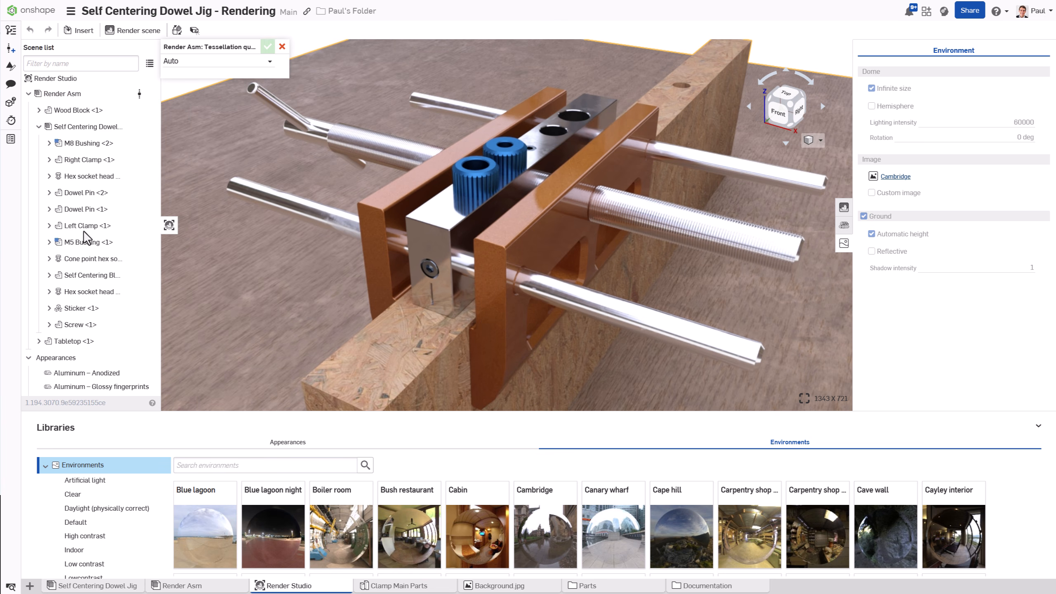
{"action": "left_click", "coordinate": [248, 65]}
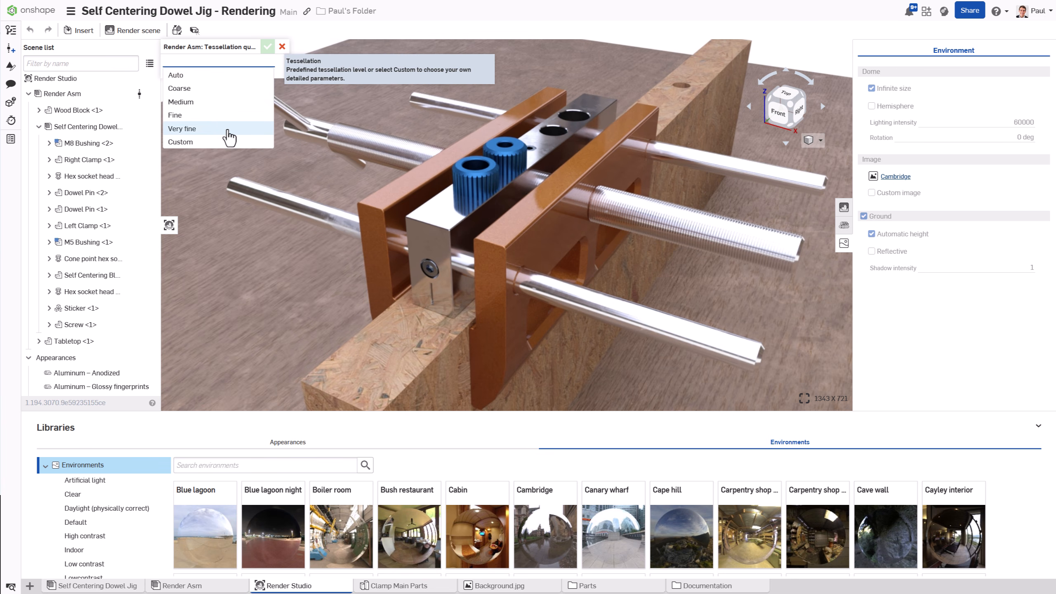
{"action": "left_click", "coordinate": [228, 128]}
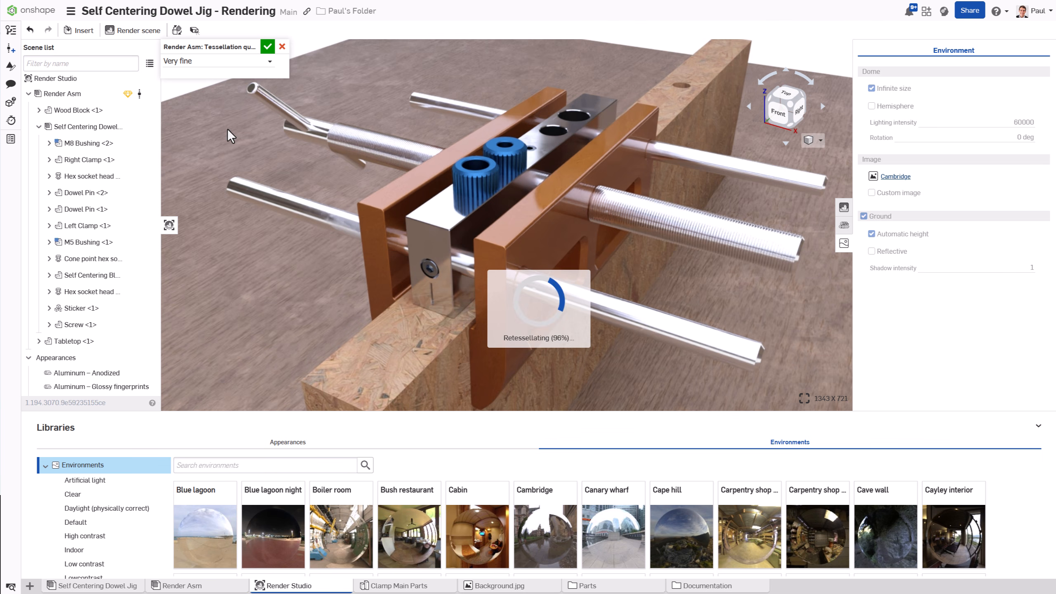
{"action": "left_click", "coordinate": [267, 47]}
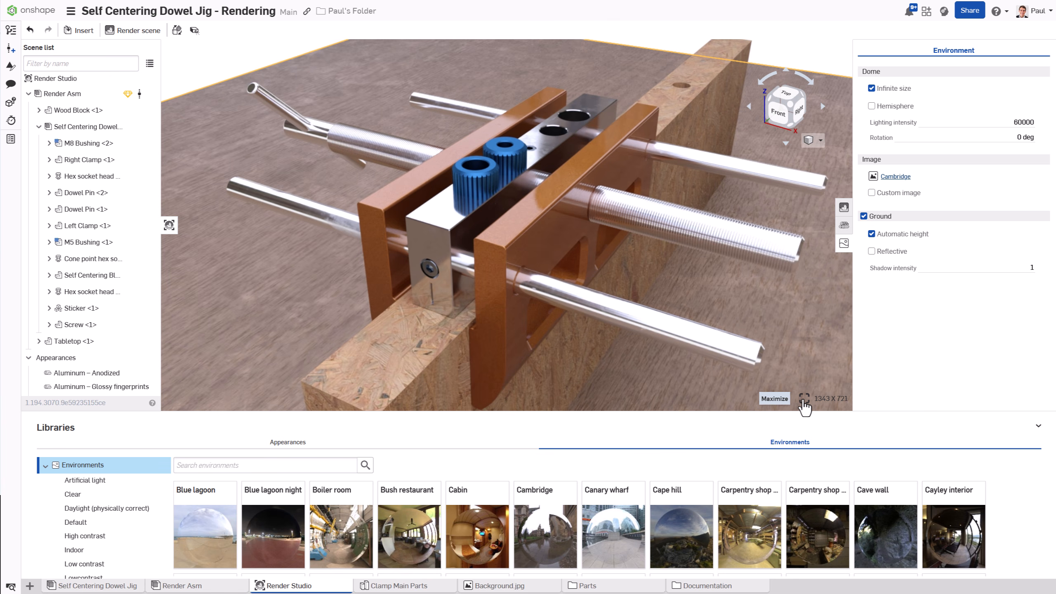
Maximize the scene view and open the render options, moving their dialog clear of the dowel jig
{"action": "left_click", "coordinate": [803, 399]}
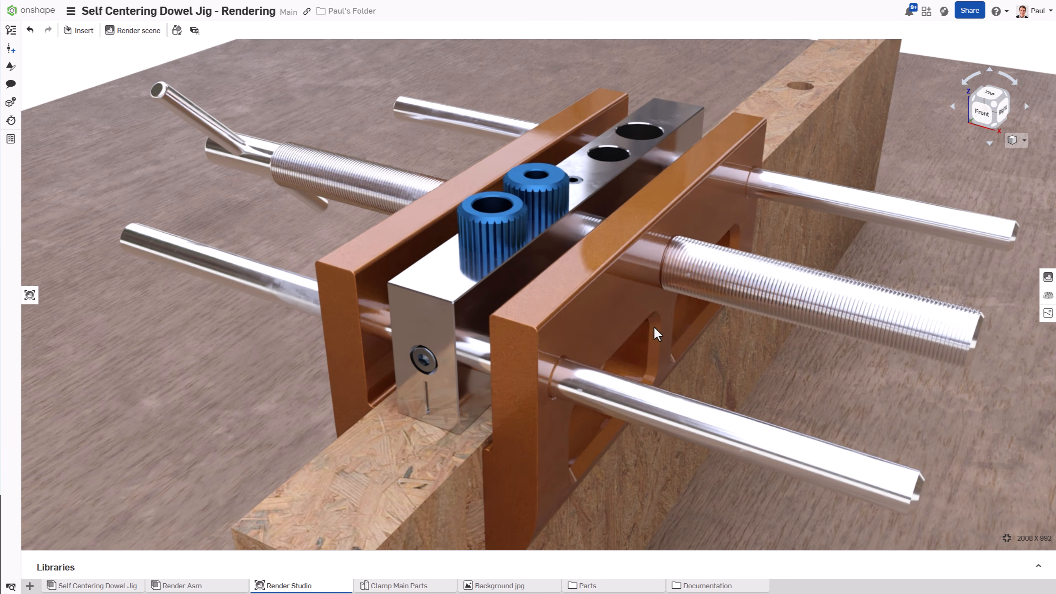
{"action": "left_click", "coordinate": [137, 37]}
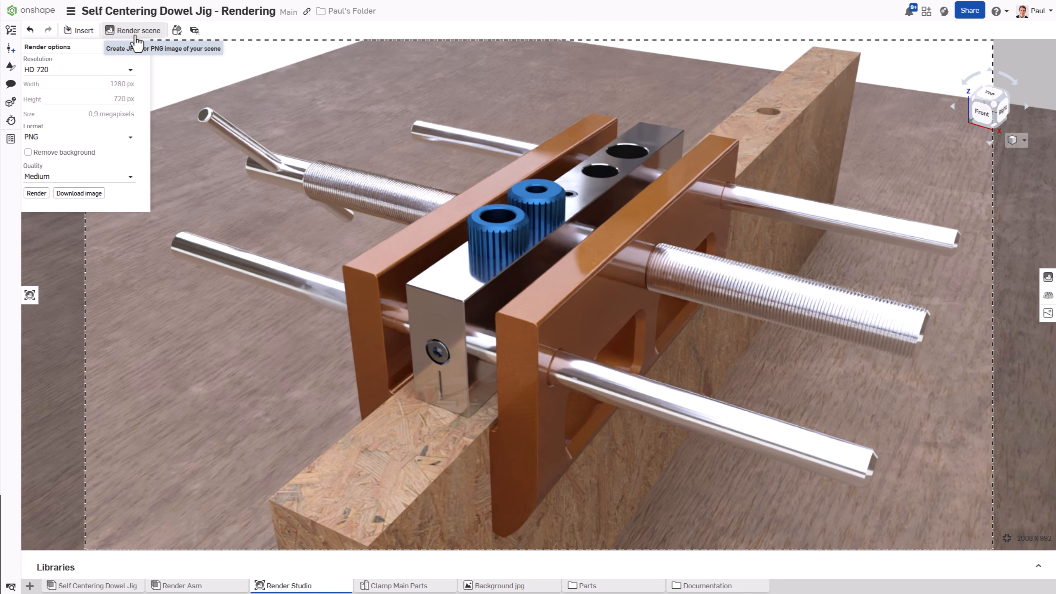
{"action": "left_click_drag", "start_coordinate": [90, 49], "coordinate": [65, 372]}
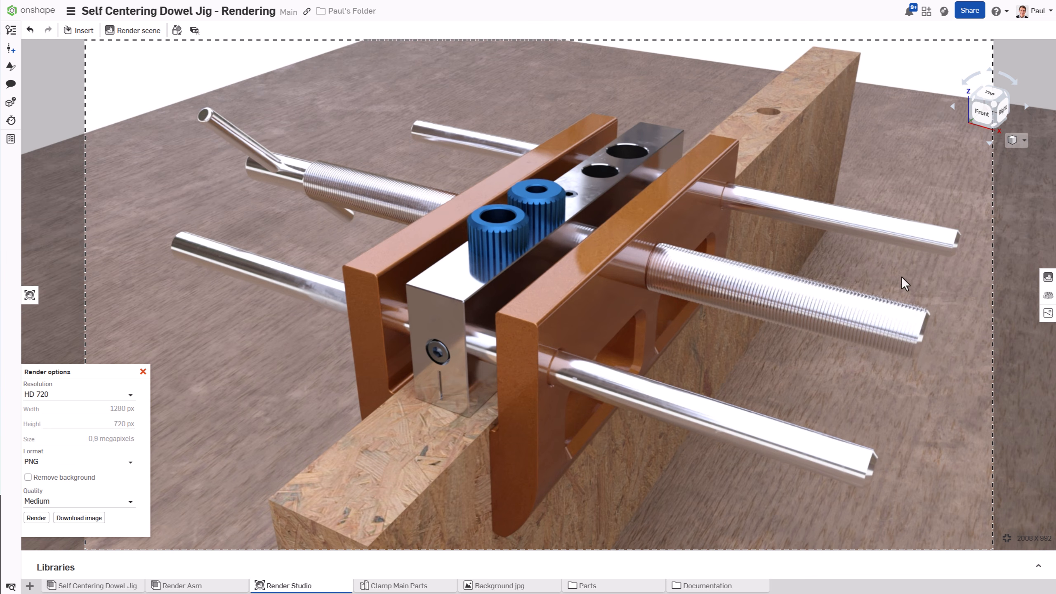
Set the camera's field of view angle to 52 degrees
{"action": "left_click", "coordinate": [1028, 143]}
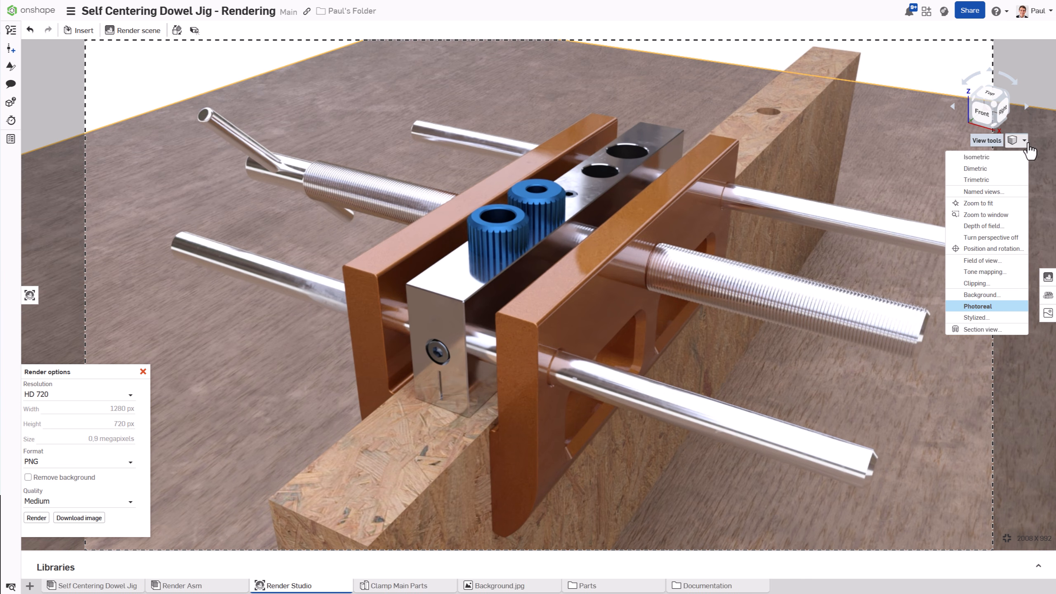
{"action": "left_click", "coordinate": [1008, 262]}
{"action": "left_click", "coordinate": [247, 62]}
{"action": "triple_click", "coordinate": [246, 61]}
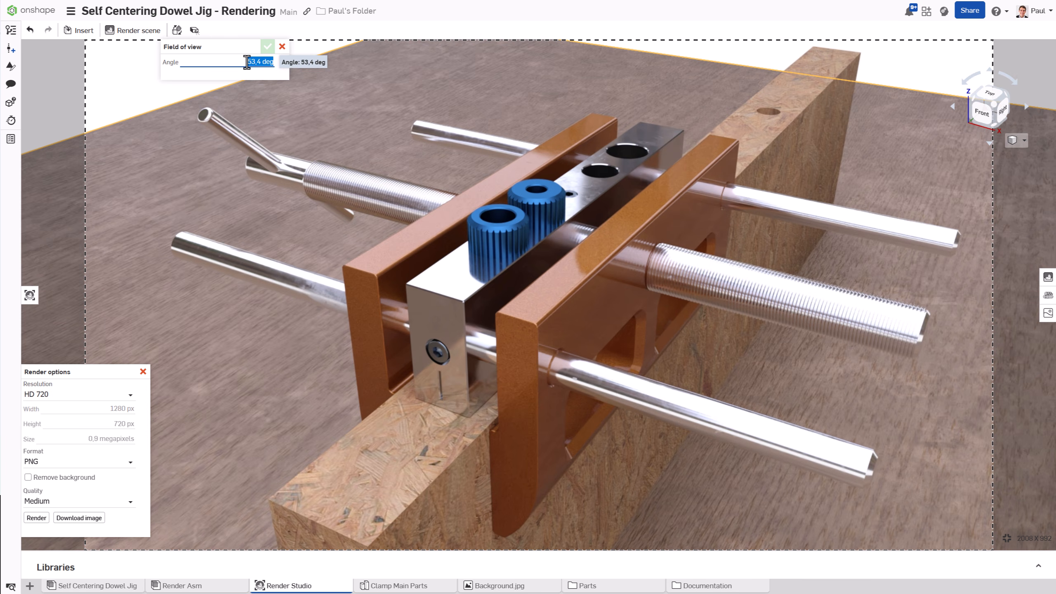
{"action": "key", "text": "Down"}
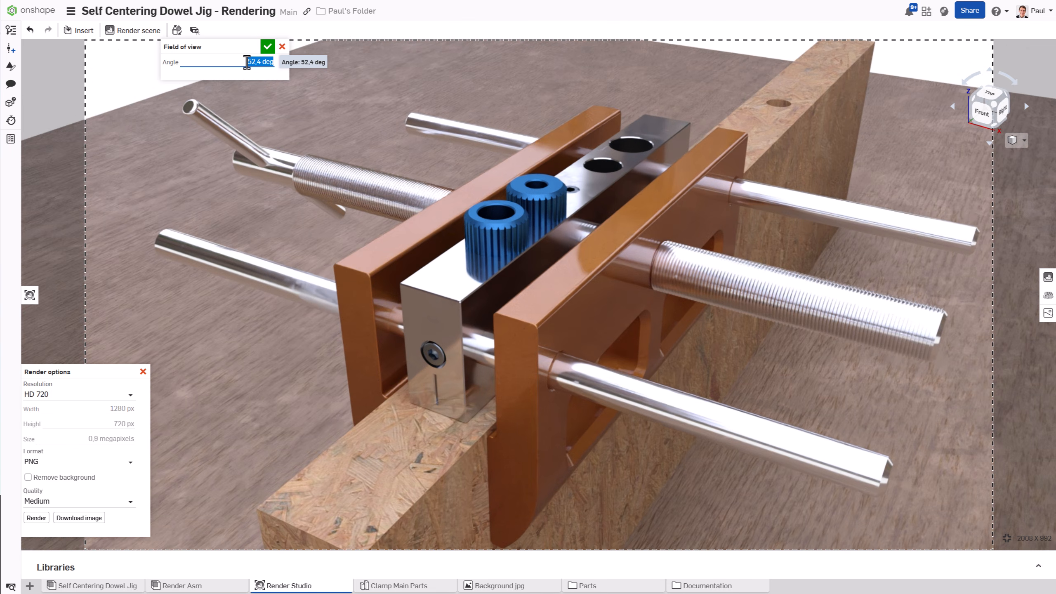
{"action": "type", "text": "52"}
{"action": "key", "text": "ctrl+a"}
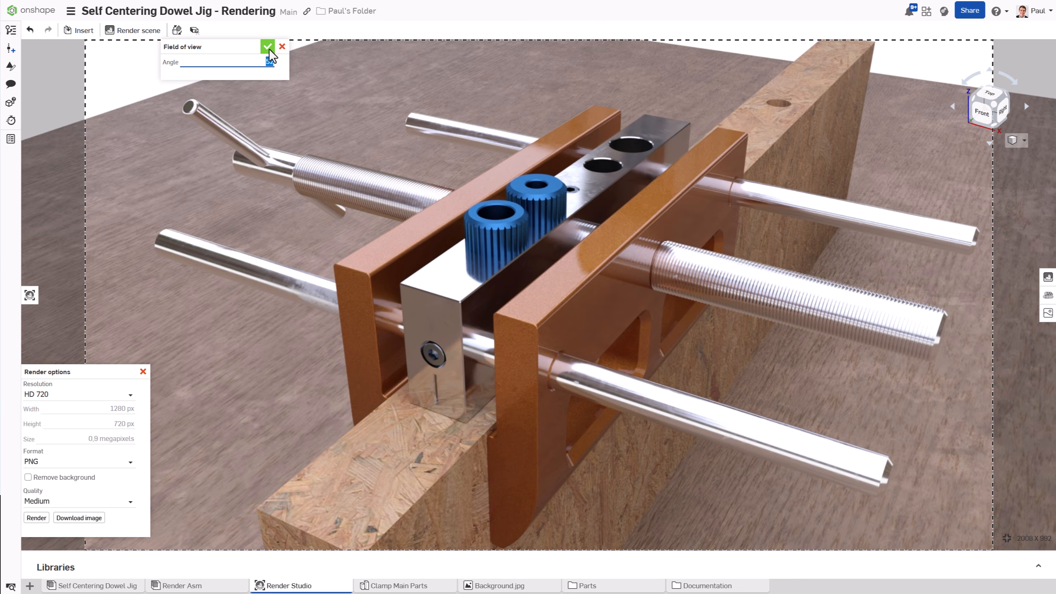
{"action": "left_click", "coordinate": [268, 47]}
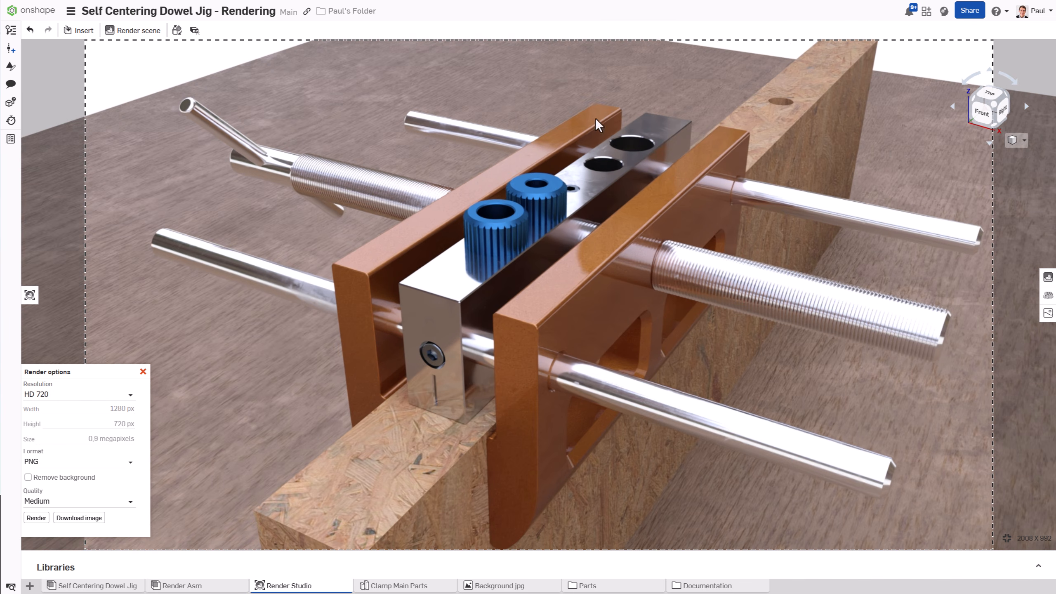
Open the view position and rotation settings and increase the camera's X position in single steps to 119,738 mm, keeping the dialog clear of the model
{"action": "left_click", "coordinate": [1022, 140]}
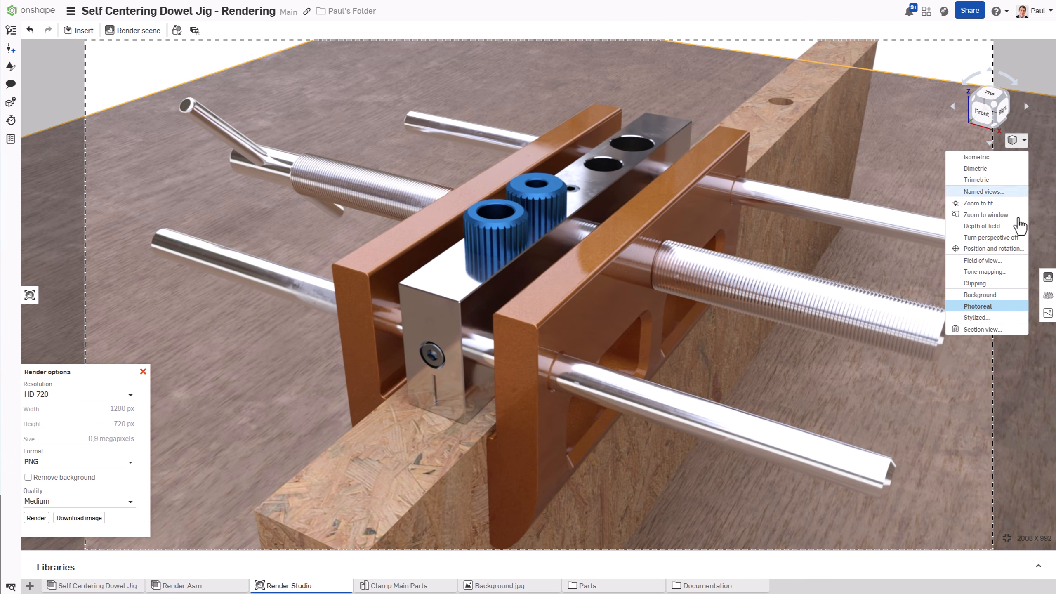
{"action": "left_click", "coordinate": [1023, 248]}
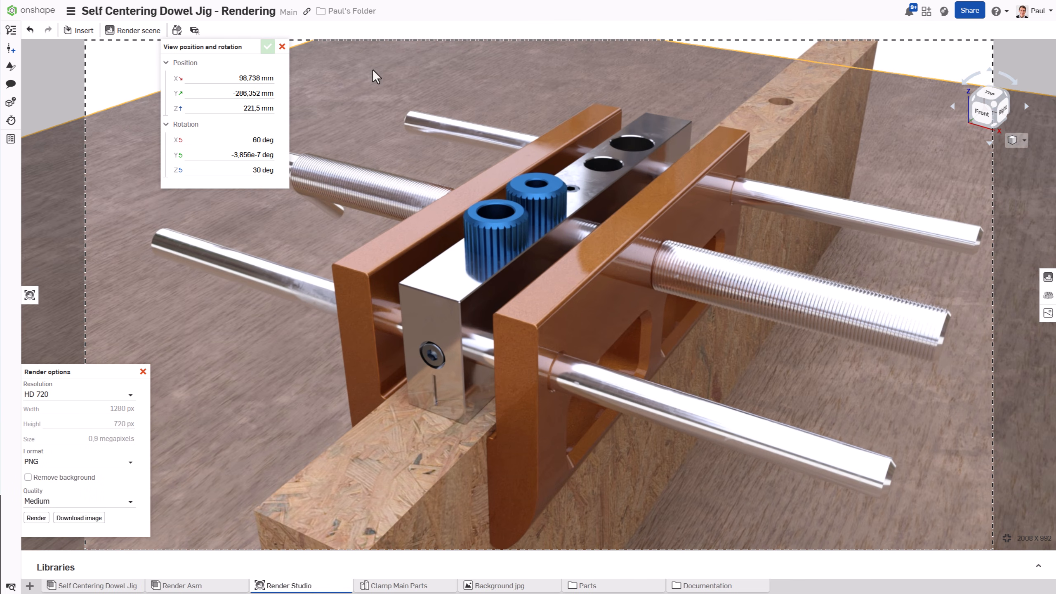
{"action": "left_click_drag", "start_coordinate": [210, 49], "coordinate": [91, 122]}
{"action": "left_click", "coordinate": [102, 154]}
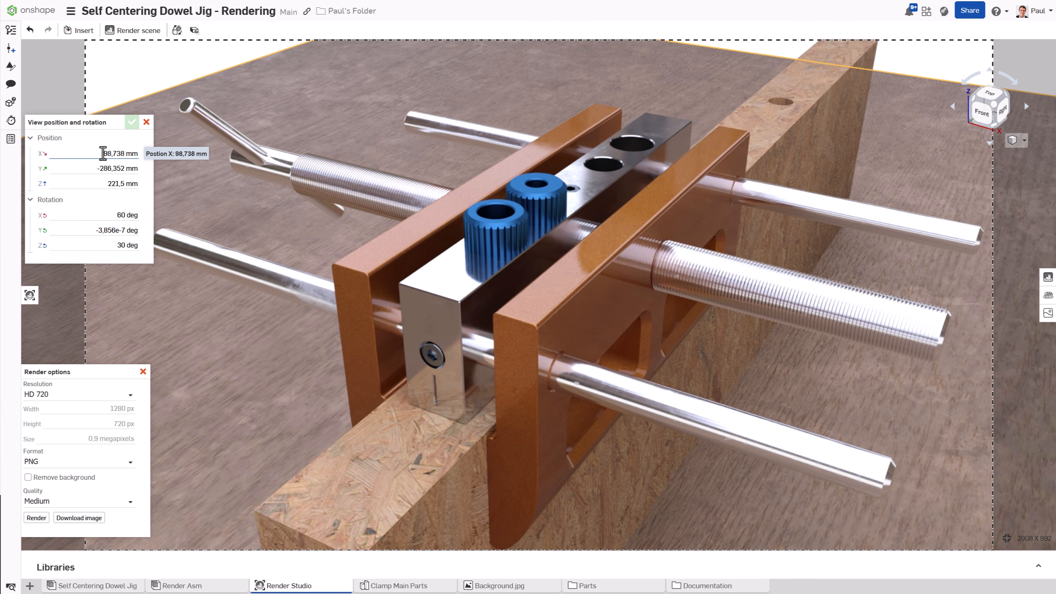
{"action": "key", "text": "Up"}
{"action": "key", "text": "Up"}
{"action": "key", "text": "Up"}
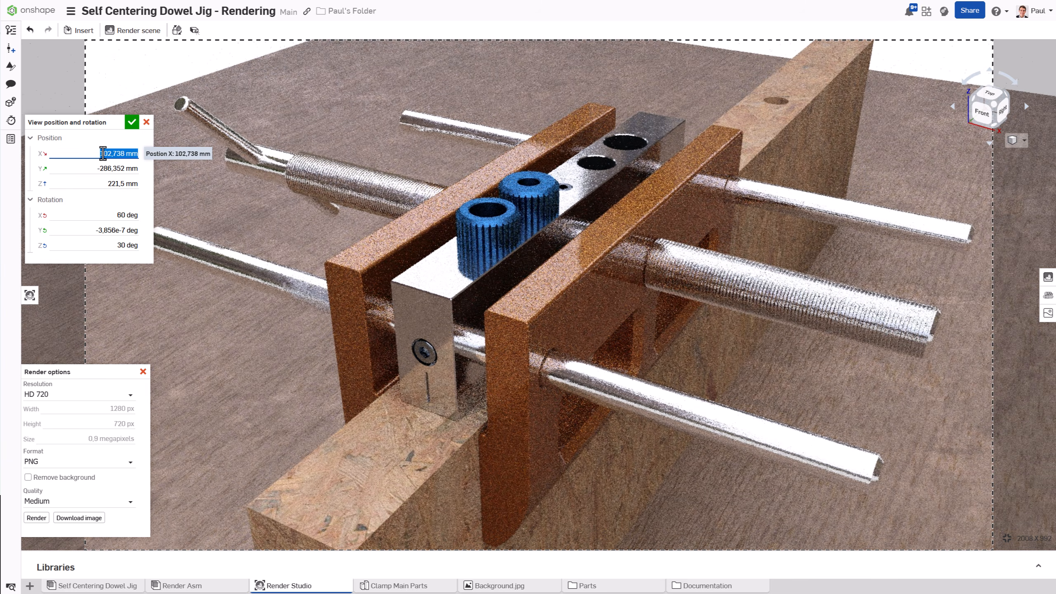
{"action": "key", "text": "Up"}
{"action": "key", "text": "Up"}
{"action": "key", "text": "Up"}
{"action": "key", "text": "Up"}
{"action": "key", "text": "Up"}
{"action": "key", "text": "Up"}
{"action": "key", "text": "Up"}
{"action": "key", "text": "Up"}
{"action": "key", "text": "Up"}
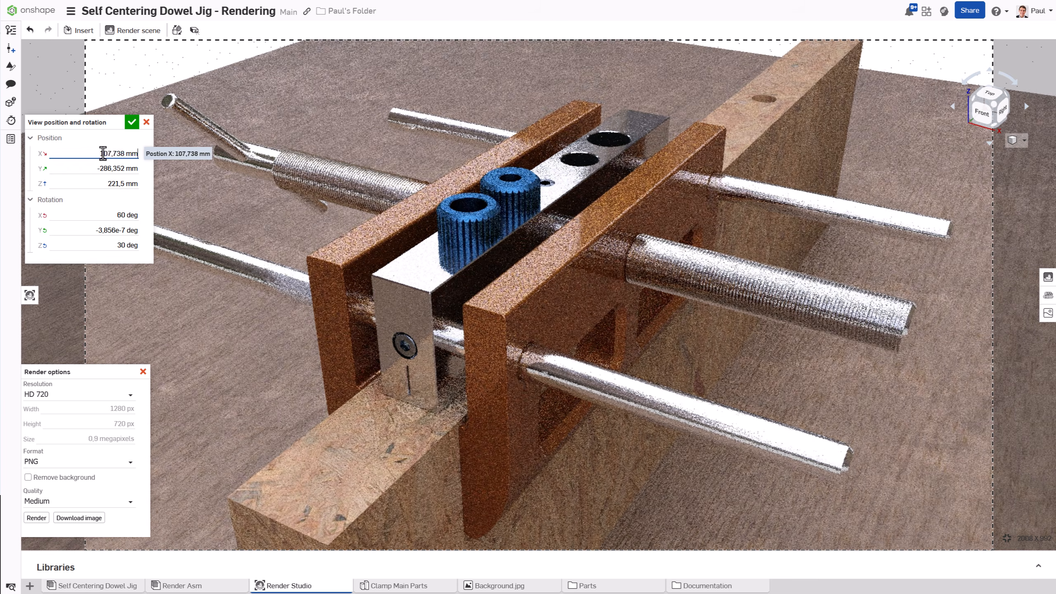
{"action": "key", "text": "Up"}
{"action": "key", "text": "Up"}
{"action": "key", "text": "Up"}
{"action": "key", "text": "Up"}
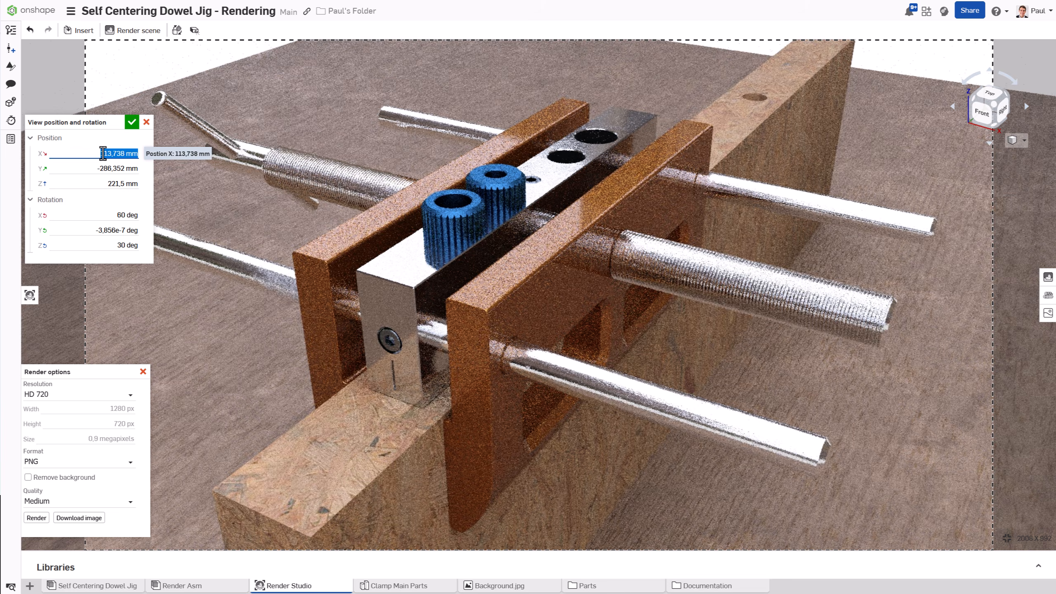
{"action": "left_click_drag", "start_coordinate": [94, 124], "coordinate": [243, 376]}
{"action": "left_click", "coordinate": [248, 404]}
{"action": "key", "text": "Up"}
{"action": "key", "text": "Up"}
{"action": "key", "text": "Up"}
{"action": "key", "text": "Up"}
{"action": "key", "text": "Up"}
{"action": "key", "text": "Up"}
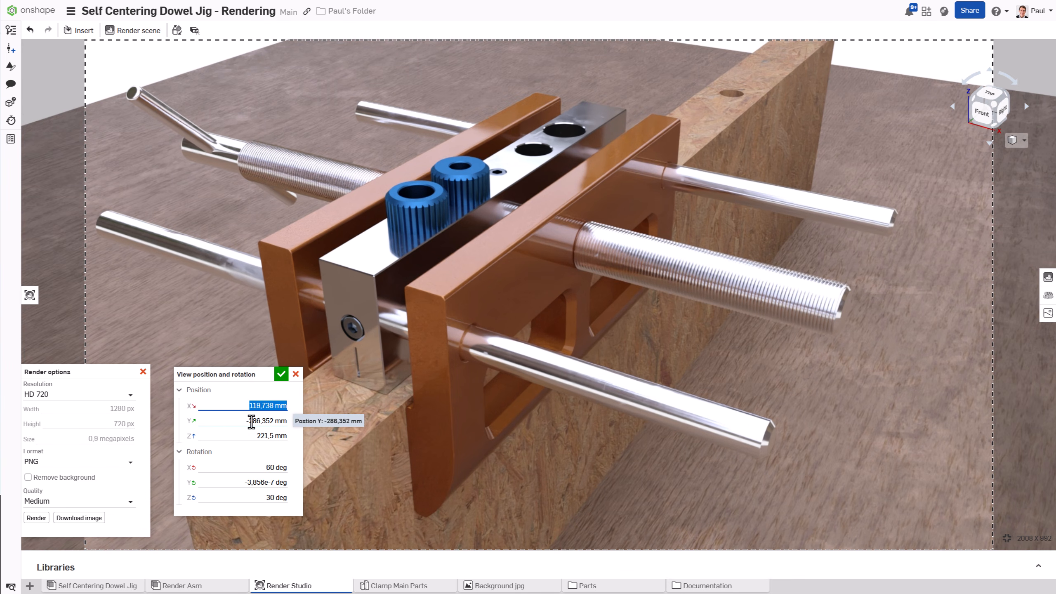
Lower the camera's Y position to -289,352 mm and its Z position to 219,5 mm, and accept the view position
{"action": "left_click", "coordinate": [251, 421]}
{"action": "key", "text": "Down"}
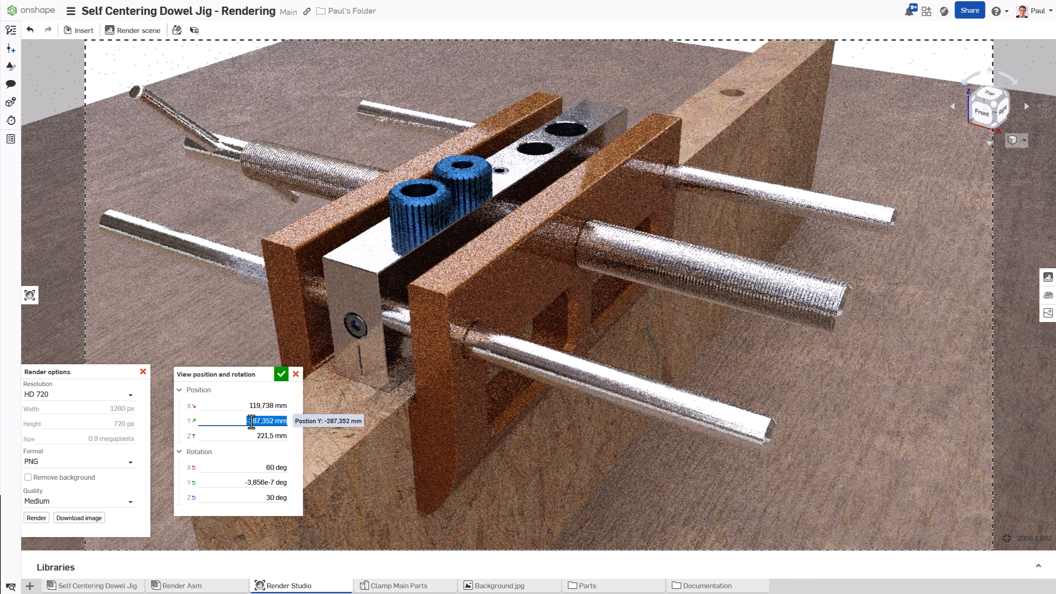
{"action": "key", "text": "Down"}
{"action": "key", "text": "Down"}
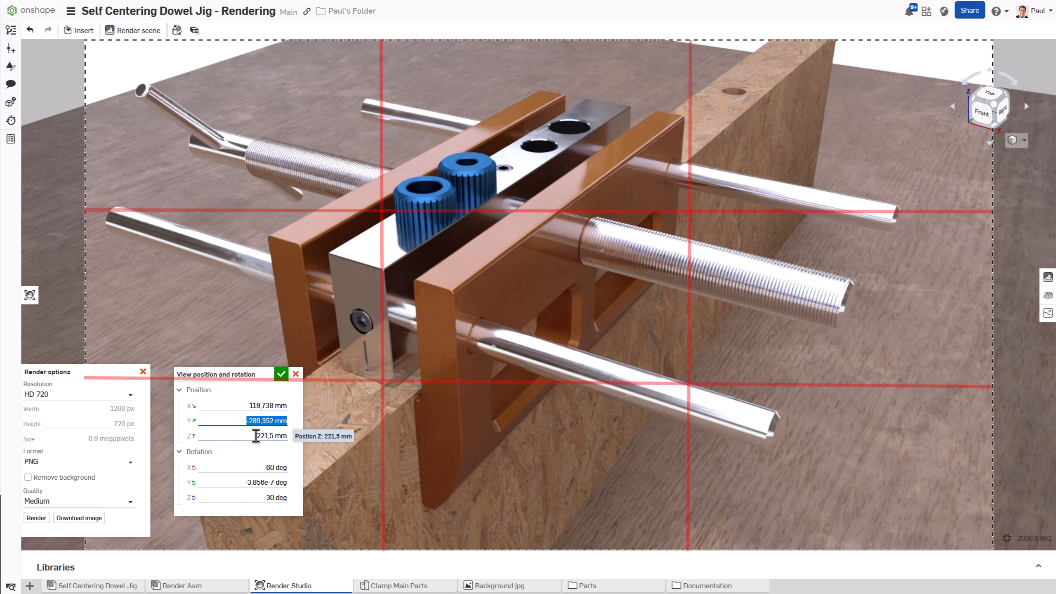
{"action": "left_click", "coordinate": [256, 436]}
{"action": "key", "text": "Down"}
{"action": "key", "text": "Down"}
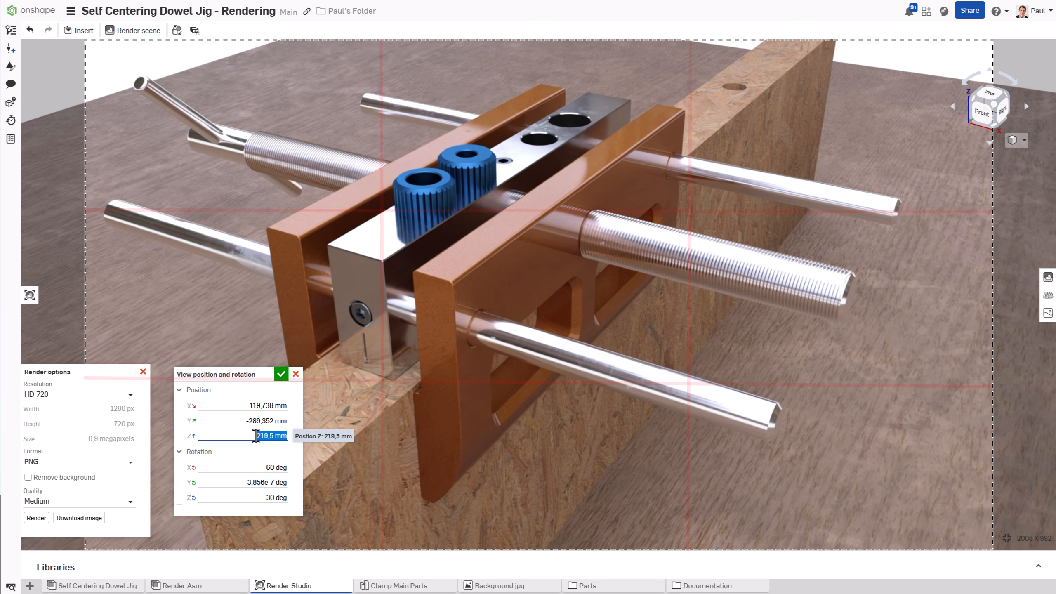
{"action": "left_click", "coordinate": [281, 374]}
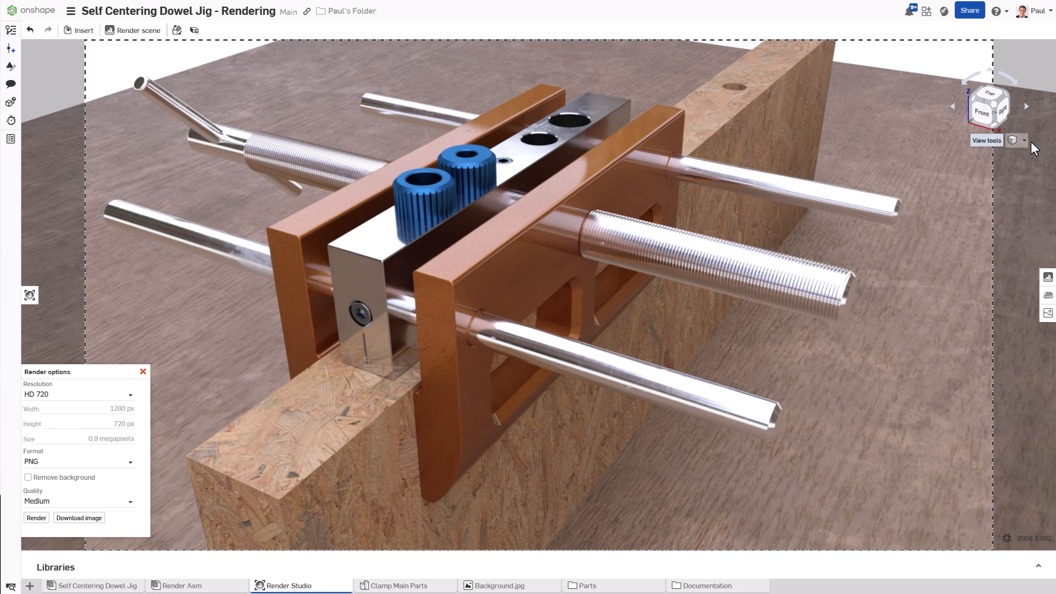
Enable depth of field for the camera and move its settings dialog clear of the model
{"action": "left_click", "coordinate": [1016, 141]}
{"action": "left_click", "coordinate": [1001, 226]}
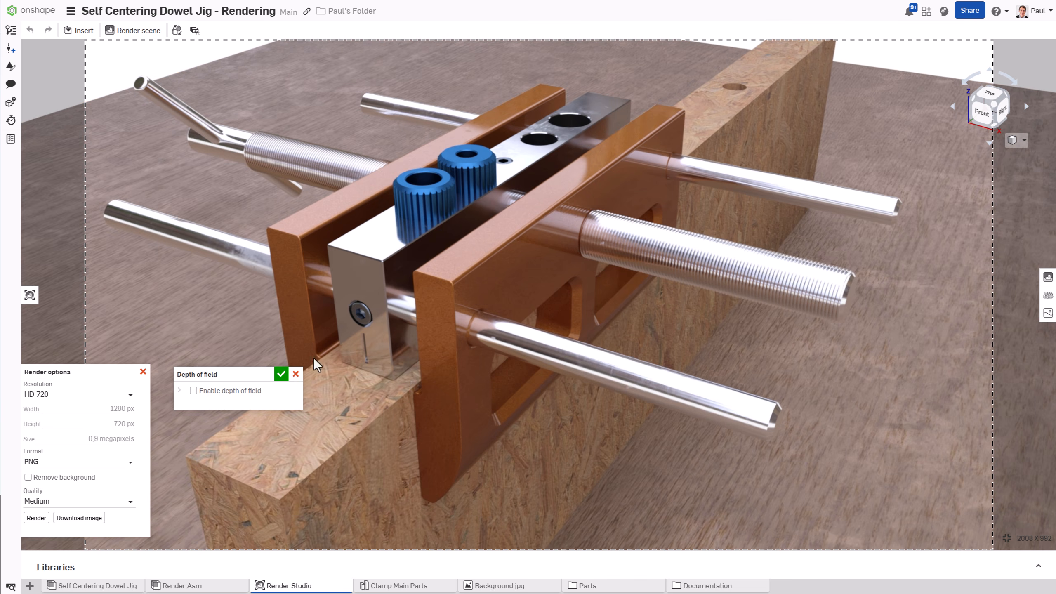
{"action": "left_click", "coordinate": [194, 390]}
{"action": "left_click_drag", "start_coordinate": [231, 377], "coordinate": [80, 247]}
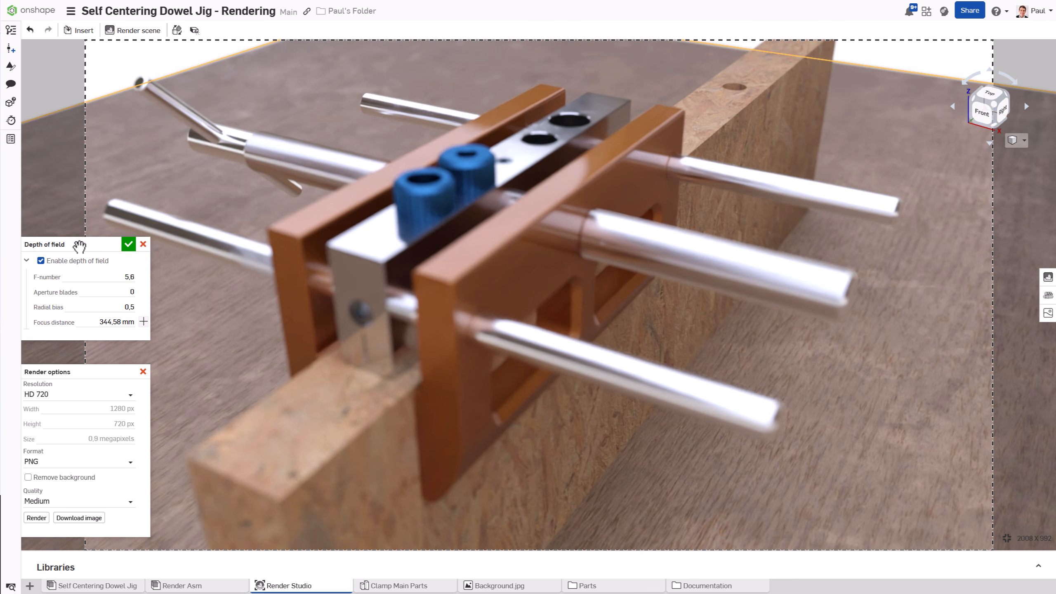
Set the depth of field F-number to 4 and pick the focus point on the front blue knurled bushing
{"action": "mouse_move", "coordinate": [98, 278]}
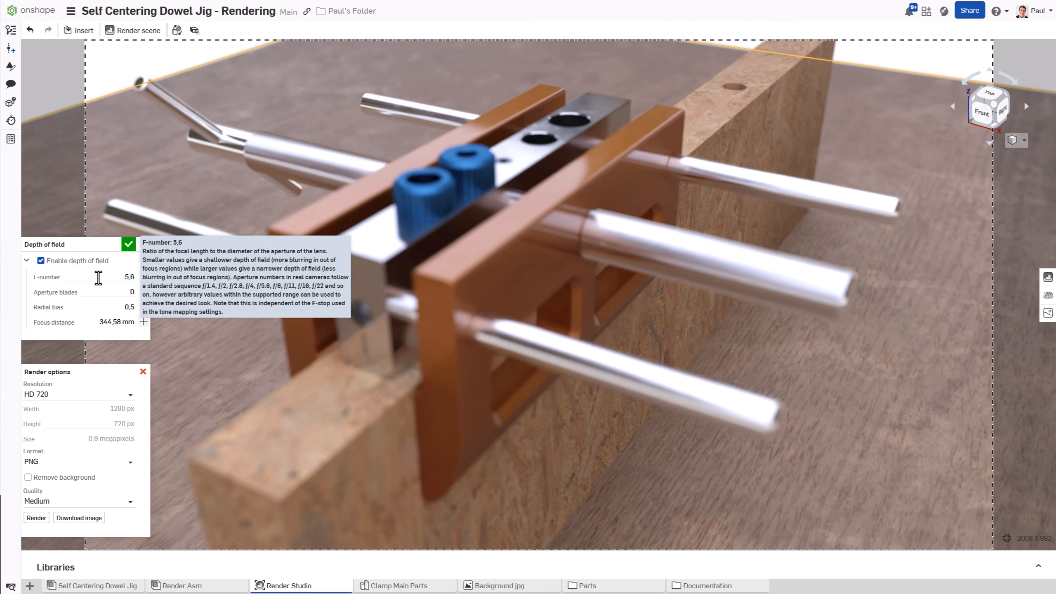
{"action": "left_click", "coordinate": [98, 278]}
{"action": "type", "text": "4"}
{"action": "key", "text": "Tab"}
{"action": "key", "text": "Tab"}
{"action": "key", "text": "Tab"}
{"action": "left_click", "coordinate": [144, 321]}
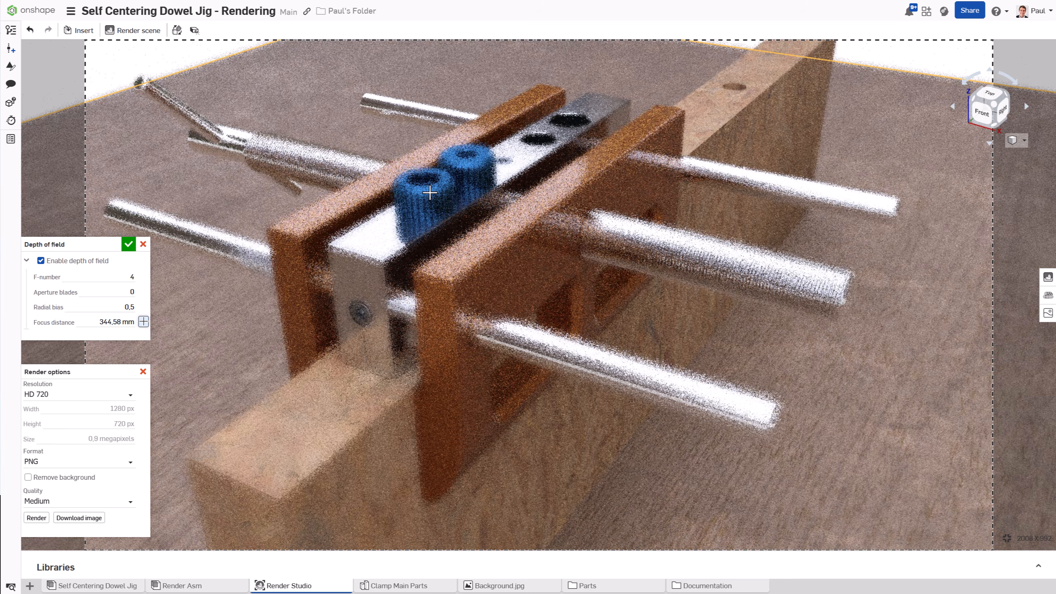
{"action": "left_click", "coordinate": [429, 192]}
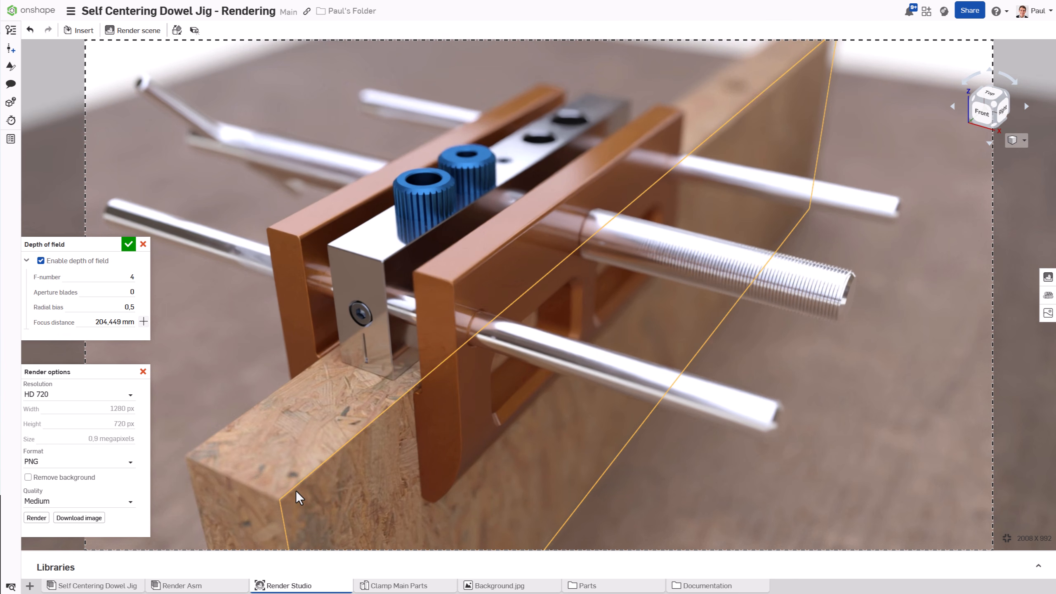
Set the F-number to 22, pick the focus point at the steel block's upper front corner, and accept the depth of field
{"action": "left_click", "coordinate": [126, 278]}
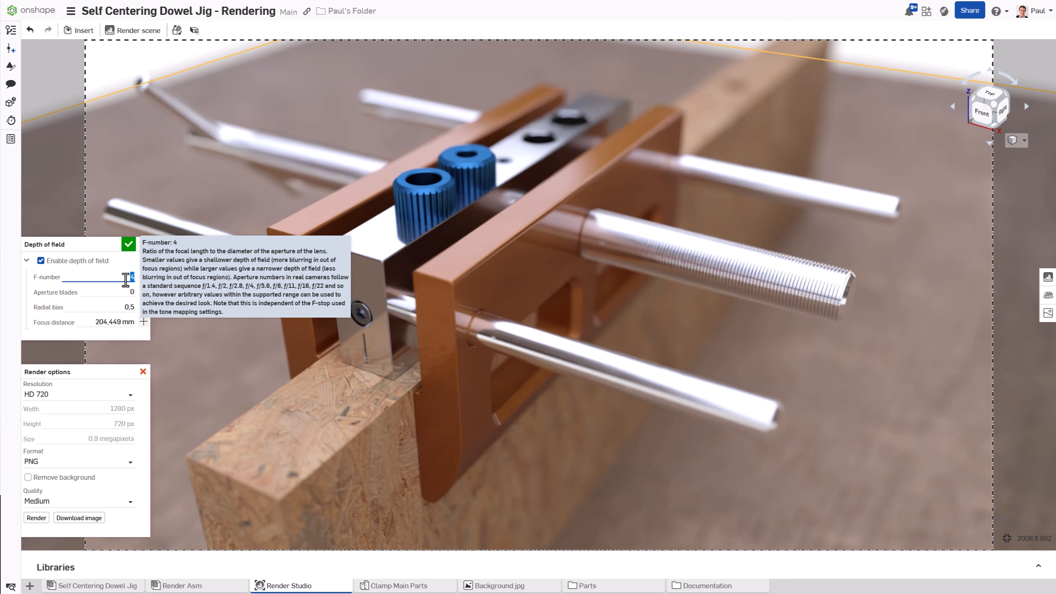
{"action": "type", "text": "22"}
{"action": "key", "text": "Tab"}
{"action": "key", "text": "Tab"}
{"action": "key", "text": "Tab"}
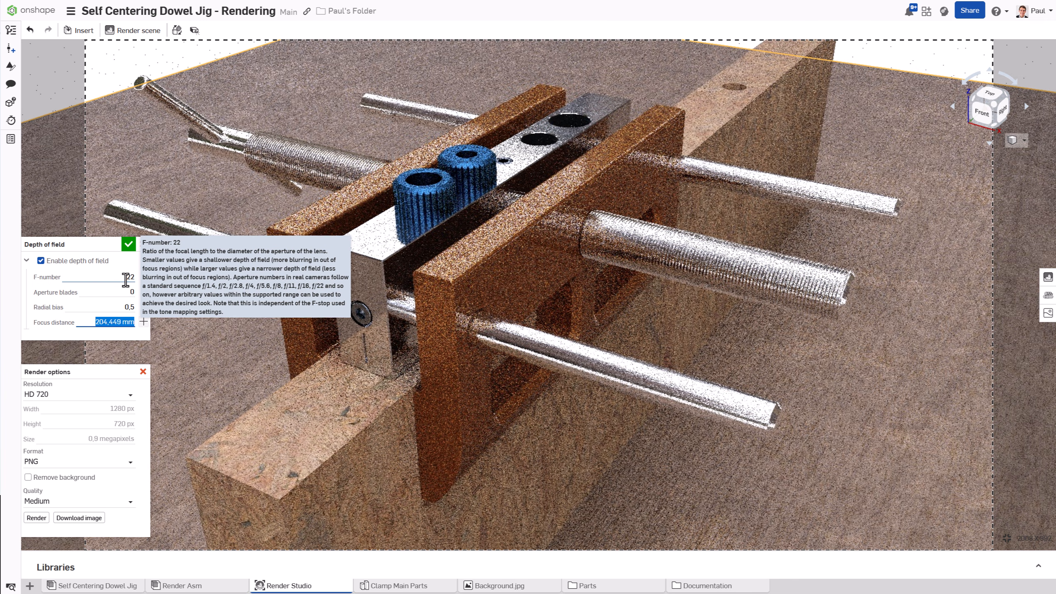
{"action": "left_click", "coordinate": [144, 321]}
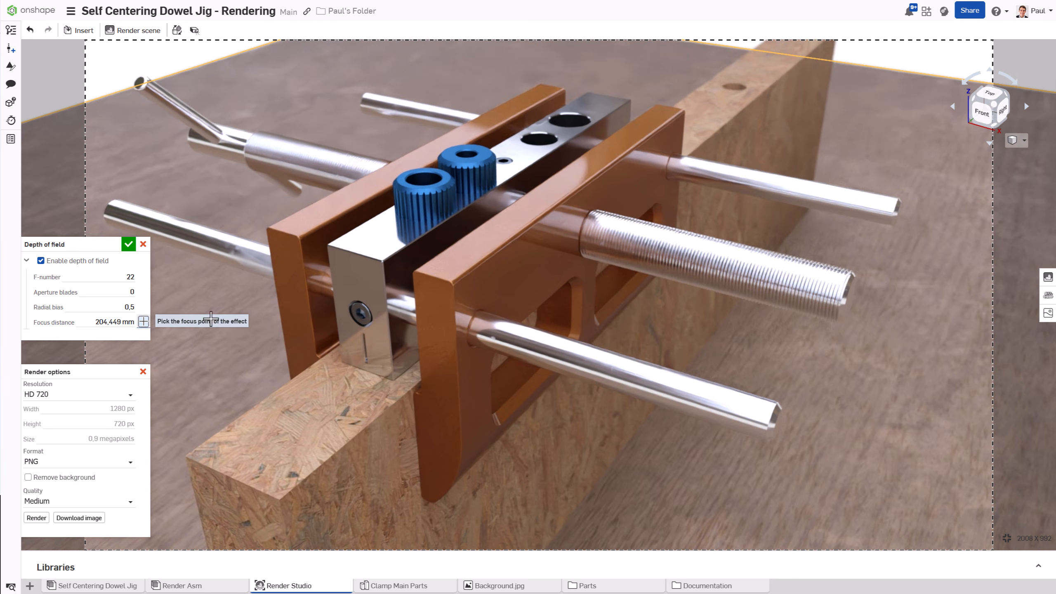
{"action": "left_click", "coordinate": [381, 262]}
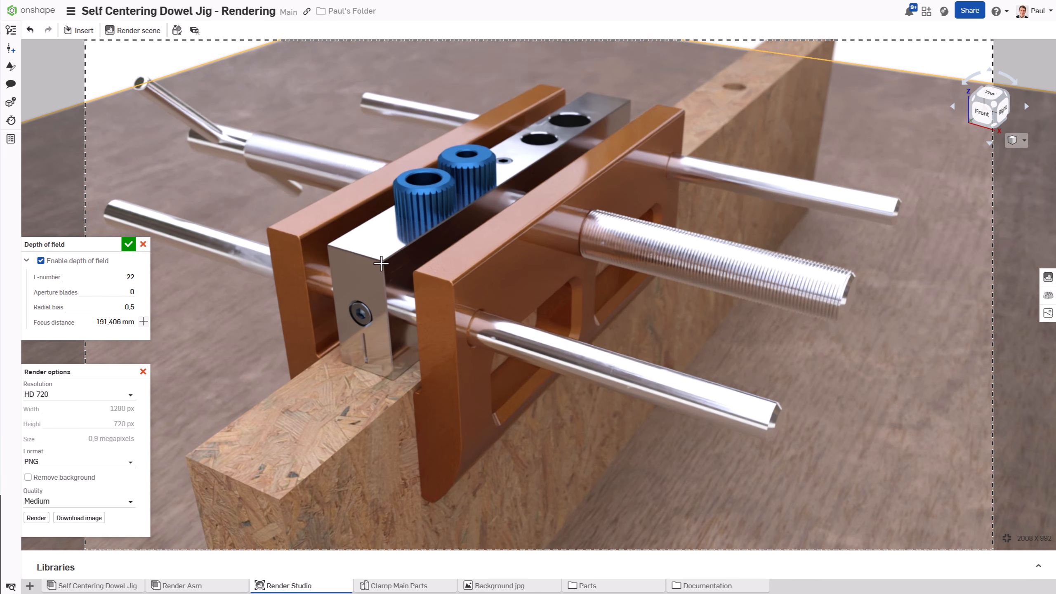
{"action": "left_click", "coordinate": [129, 244]}
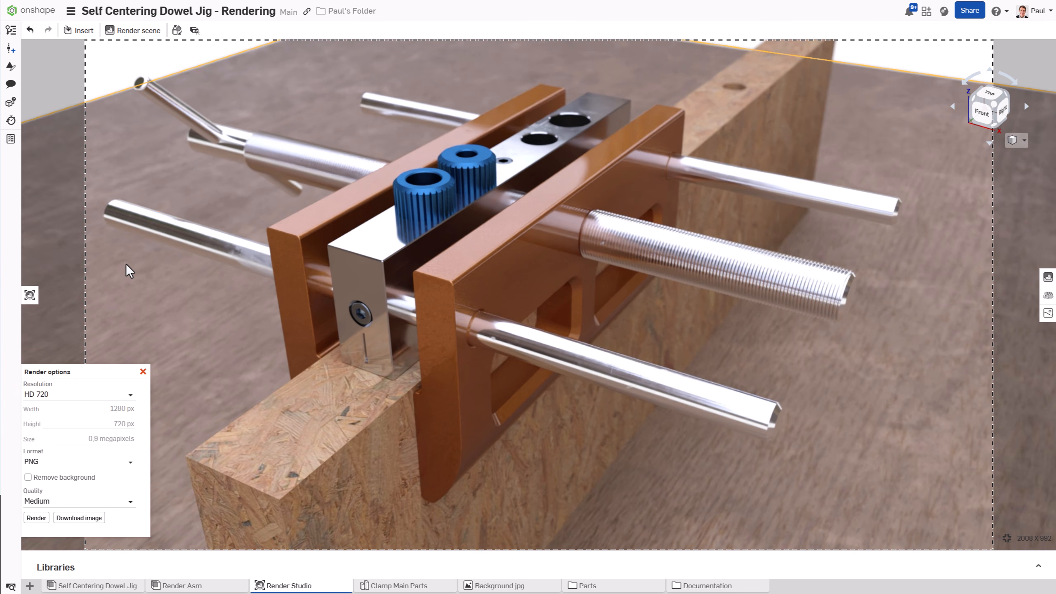
Configure the render output to UHD (8k) resolution, PNG format and Production quality, with the options dialog moved closer to the model
{"action": "left_click_drag", "start_coordinate": [100, 399], "coordinate": [173, 327]}
{"action": "left_click", "coordinate": [172, 321]}
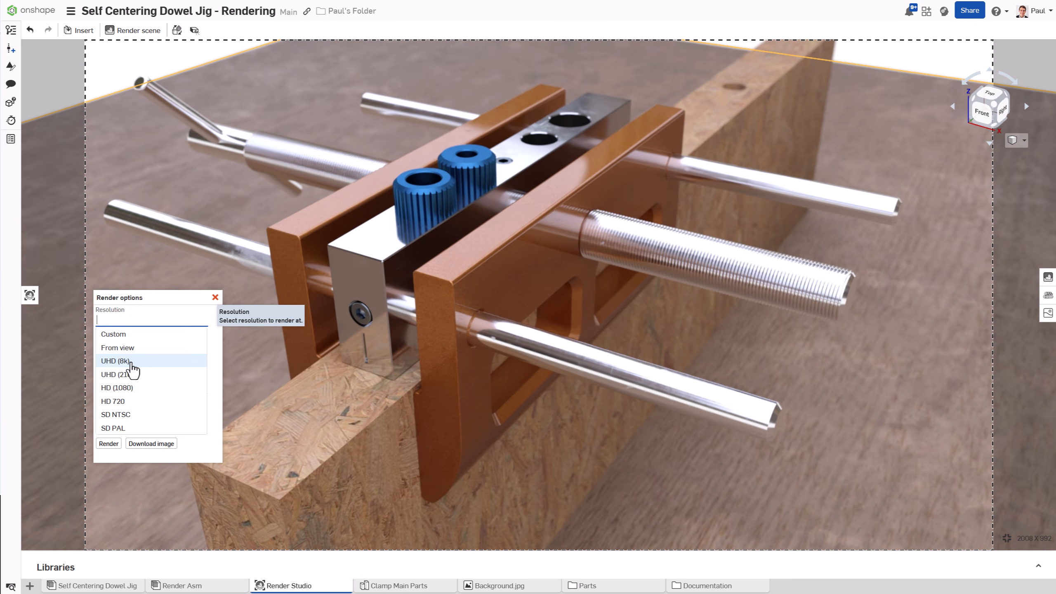
{"action": "left_click", "coordinate": [148, 361]}
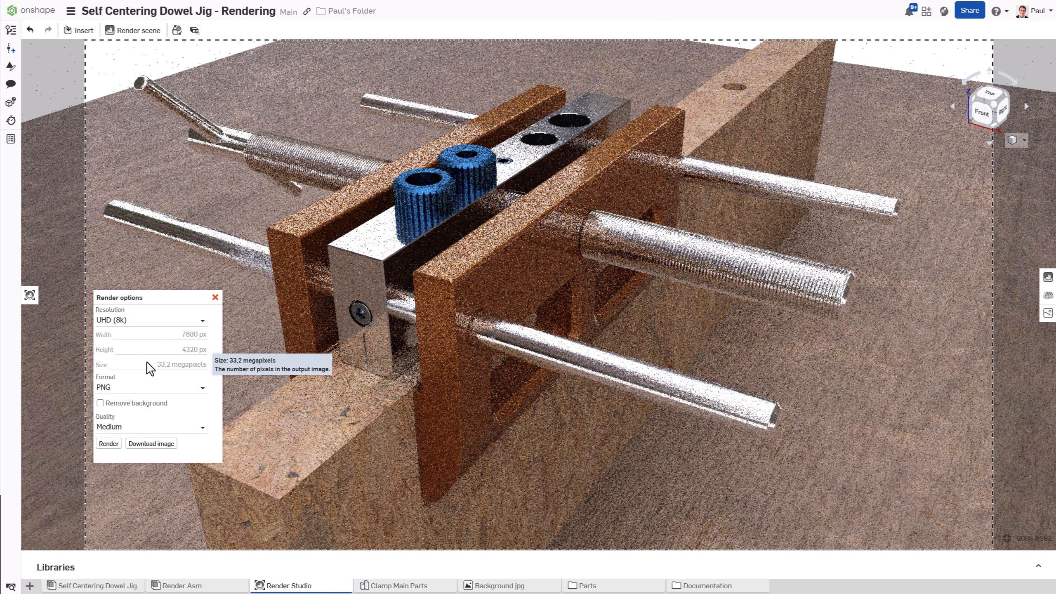
{"action": "left_click", "coordinate": [138, 388]}
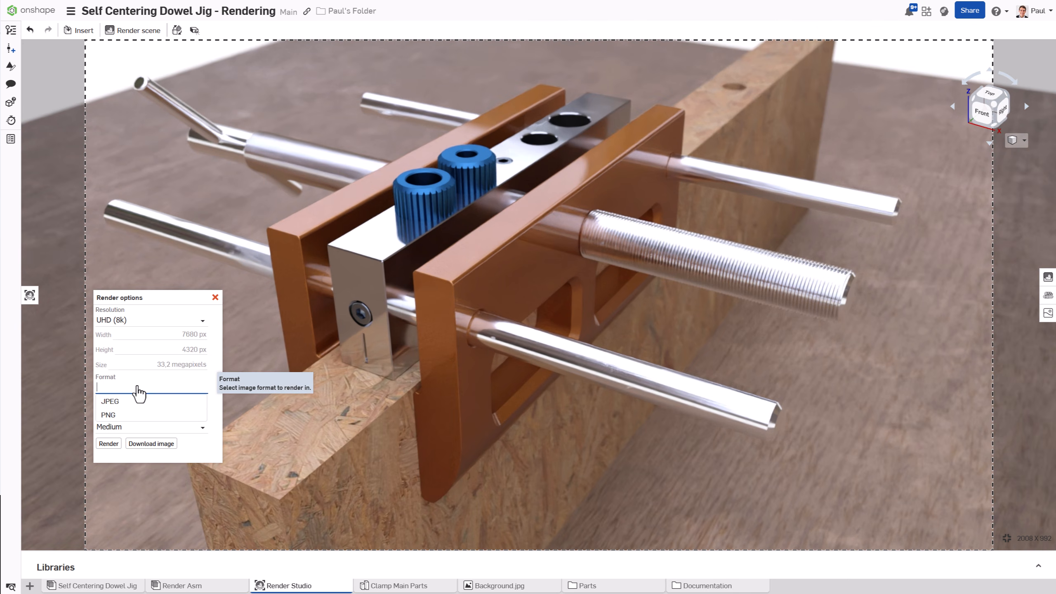
{"action": "left_click", "coordinate": [129, 415]}
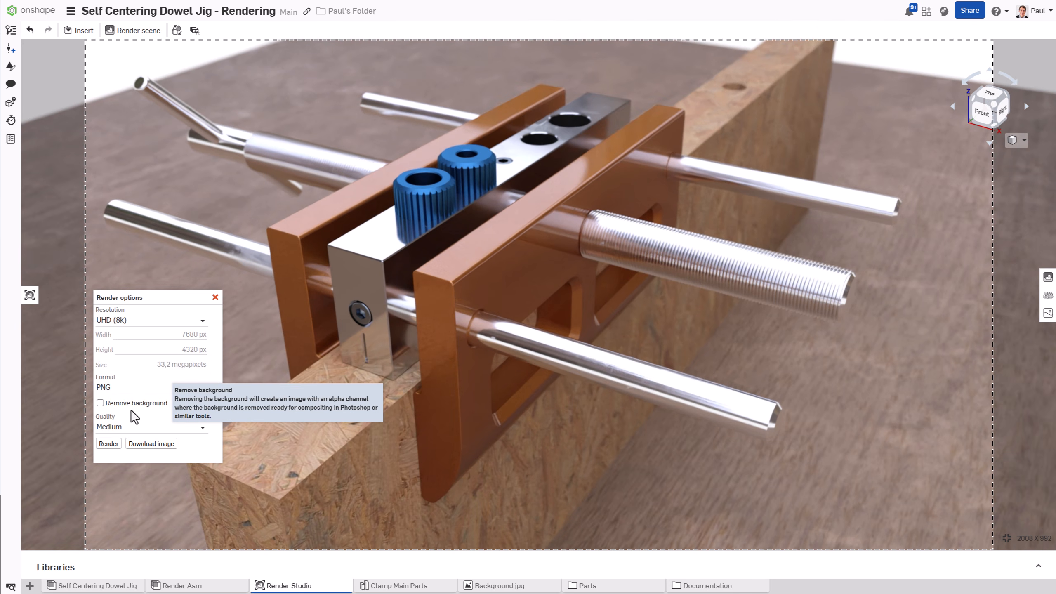
{"action": "left_click", "coordinate": [131, 429]}
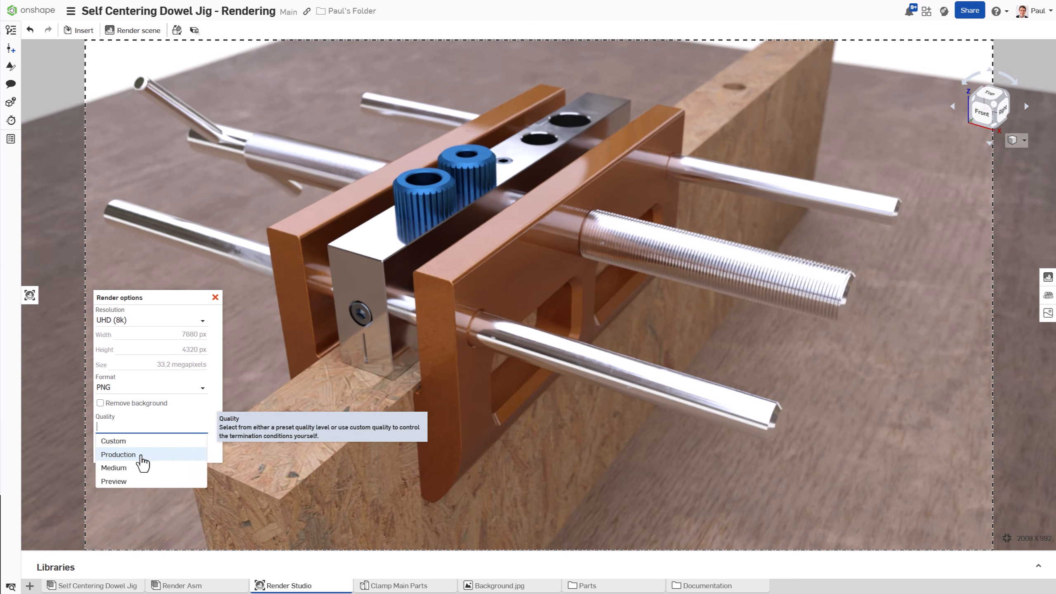
{"action": "left_click", "coordinate": [142, 461]}
Render the scene with these options and open the resulting image Self Centering Dowel Jig - Rendering.png
{"action": "left_click", "coordinate": [108, 443]}
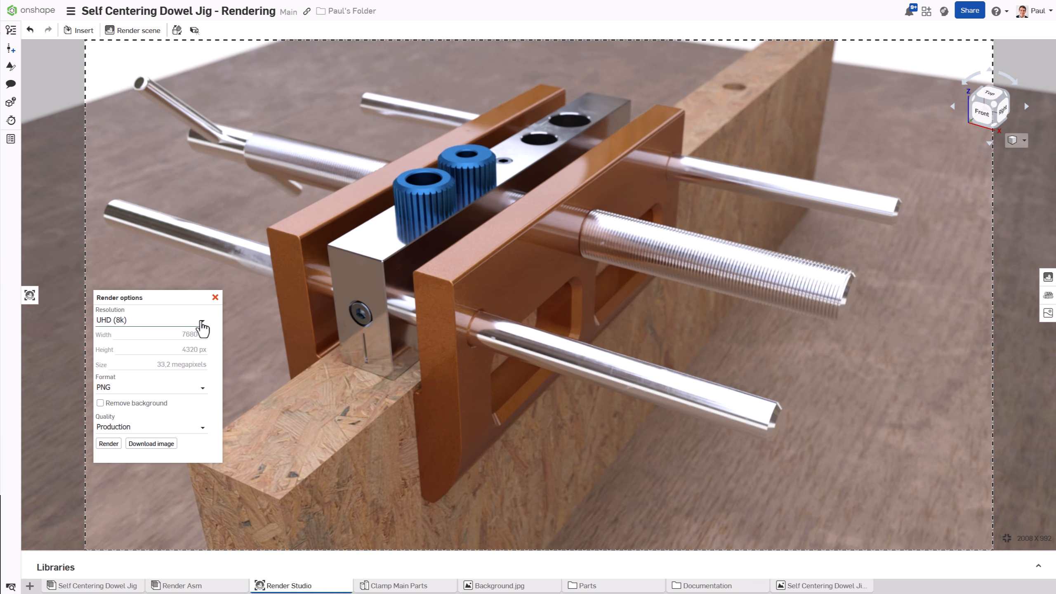
{"action": "left_click", "coordinate": [215, 297]}
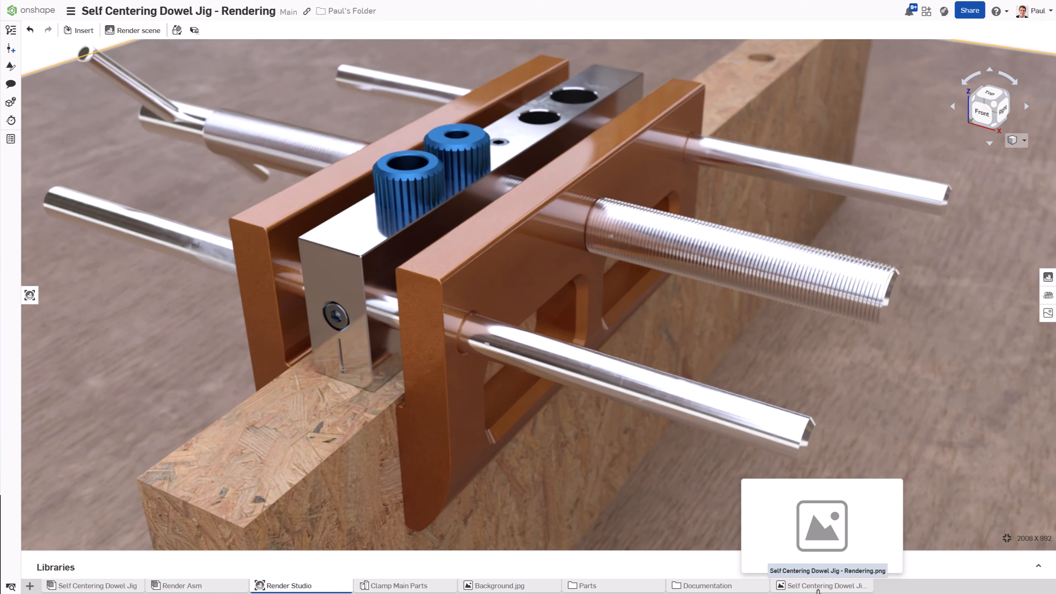
{"action": "left_click", "coordinate": [817, 589]}
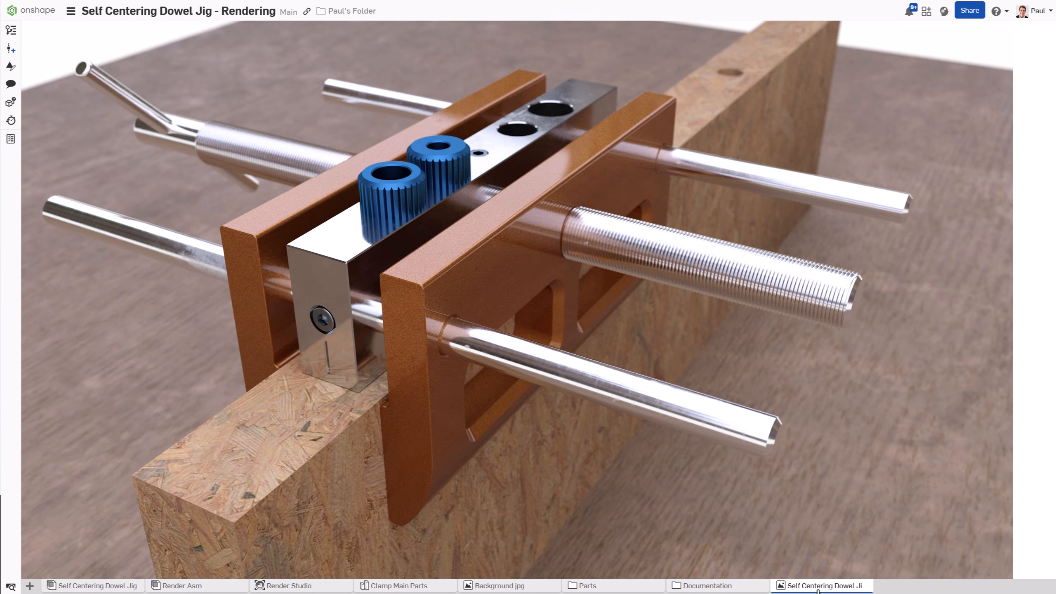